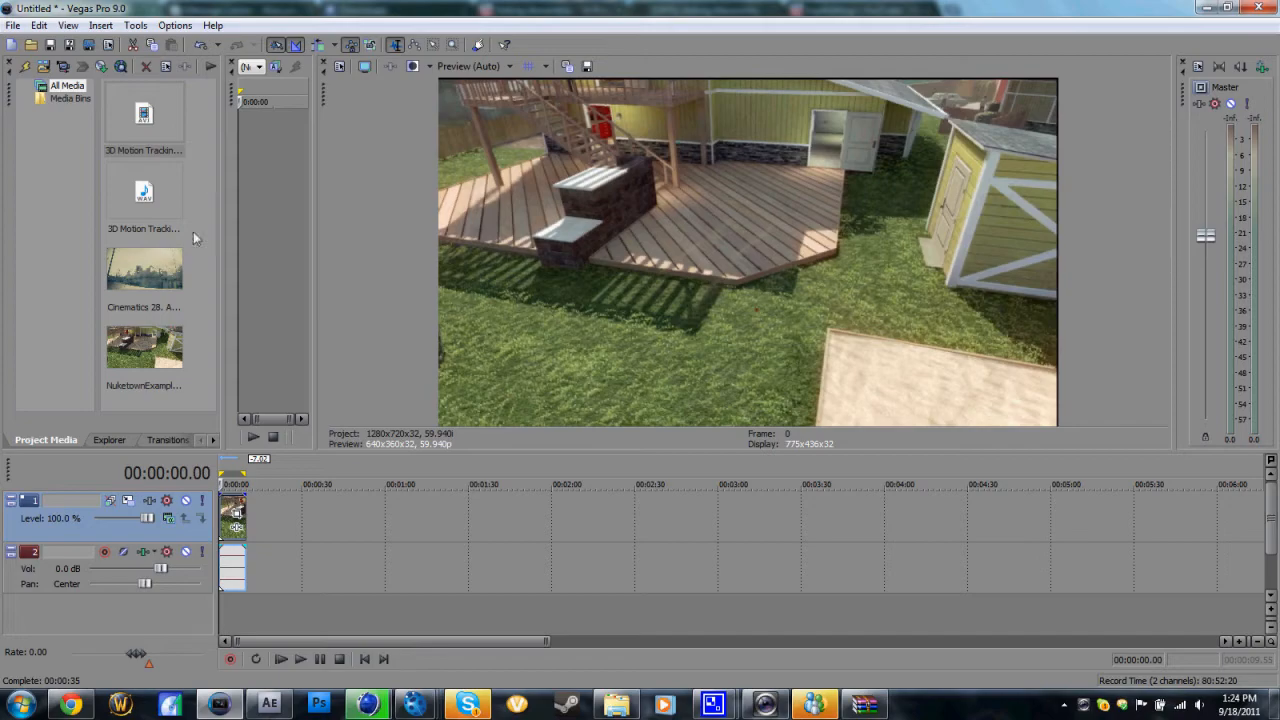
# Step: Play the Nuketown example clip on the timeline from its start to preview the footage
pyautogui.click(153, 360)
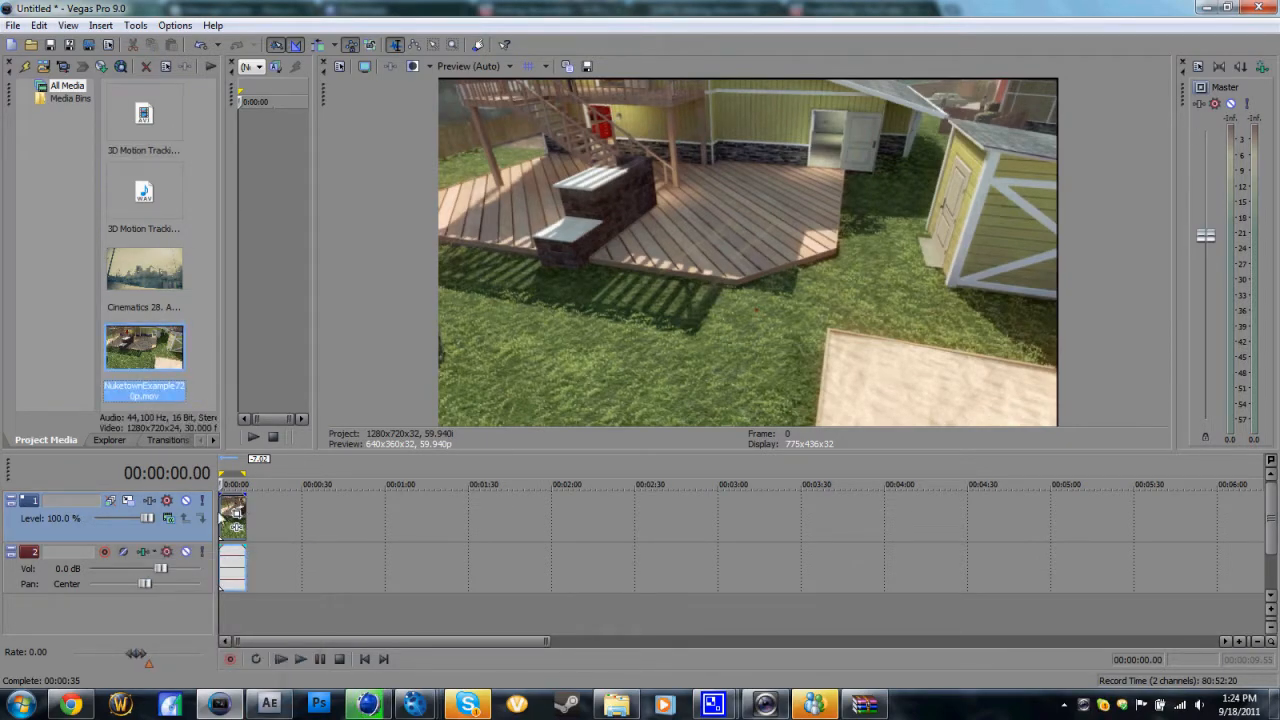
pyautogui.click(221, 517)
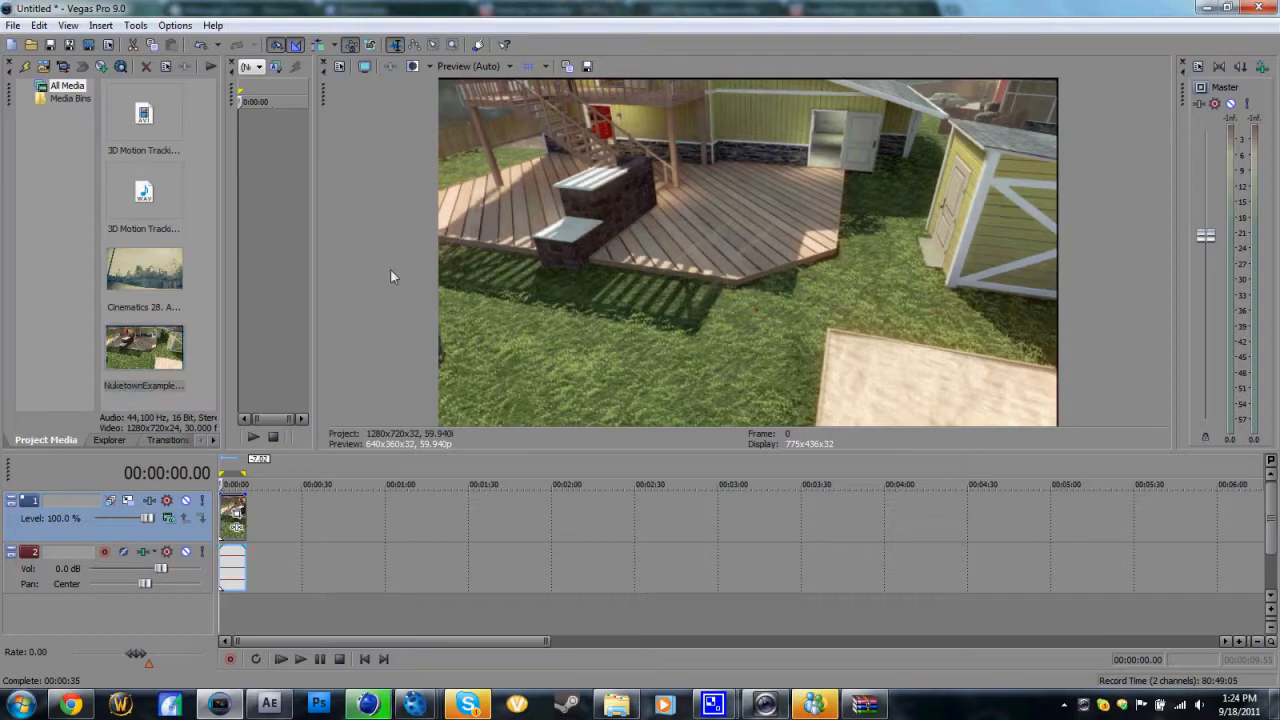
pyautogui.press('space')
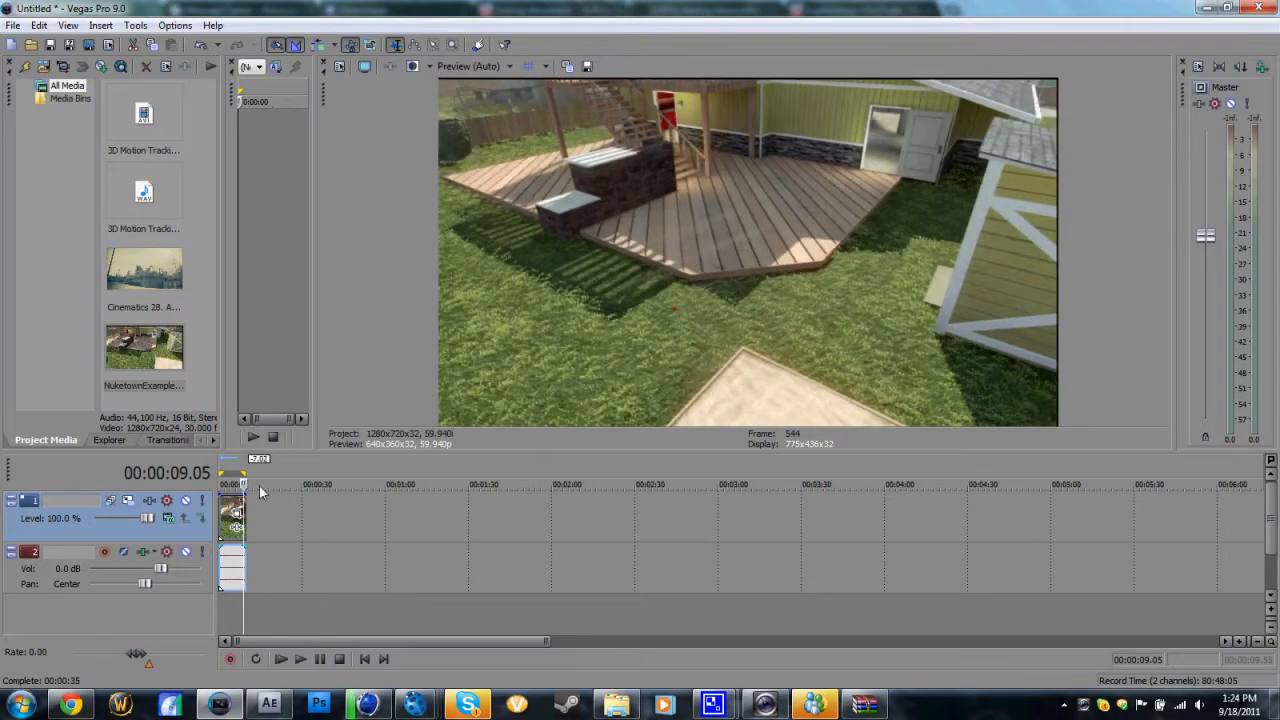
pyautogui.press('Return')
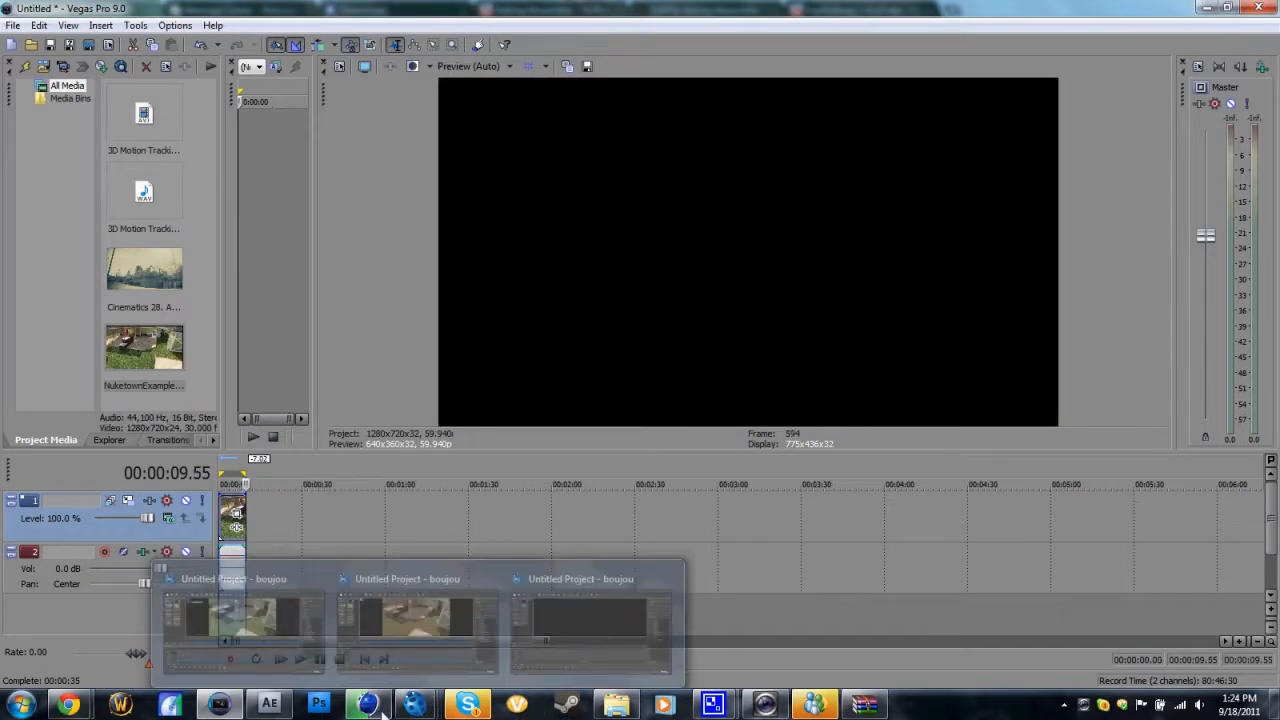
# Step: Mark the whole Nuketown clip on the timeline as the loop region
pyautogui.moveTo(400, 708)
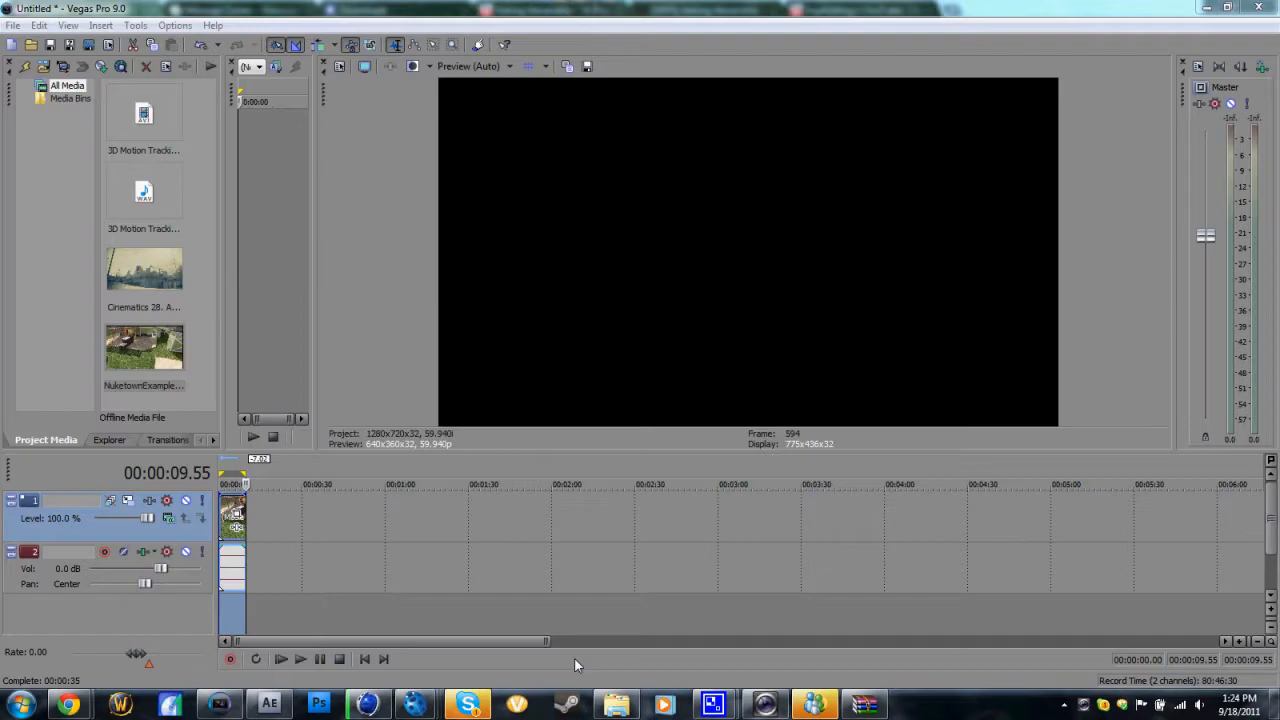
pyautogui.click(229, 483)
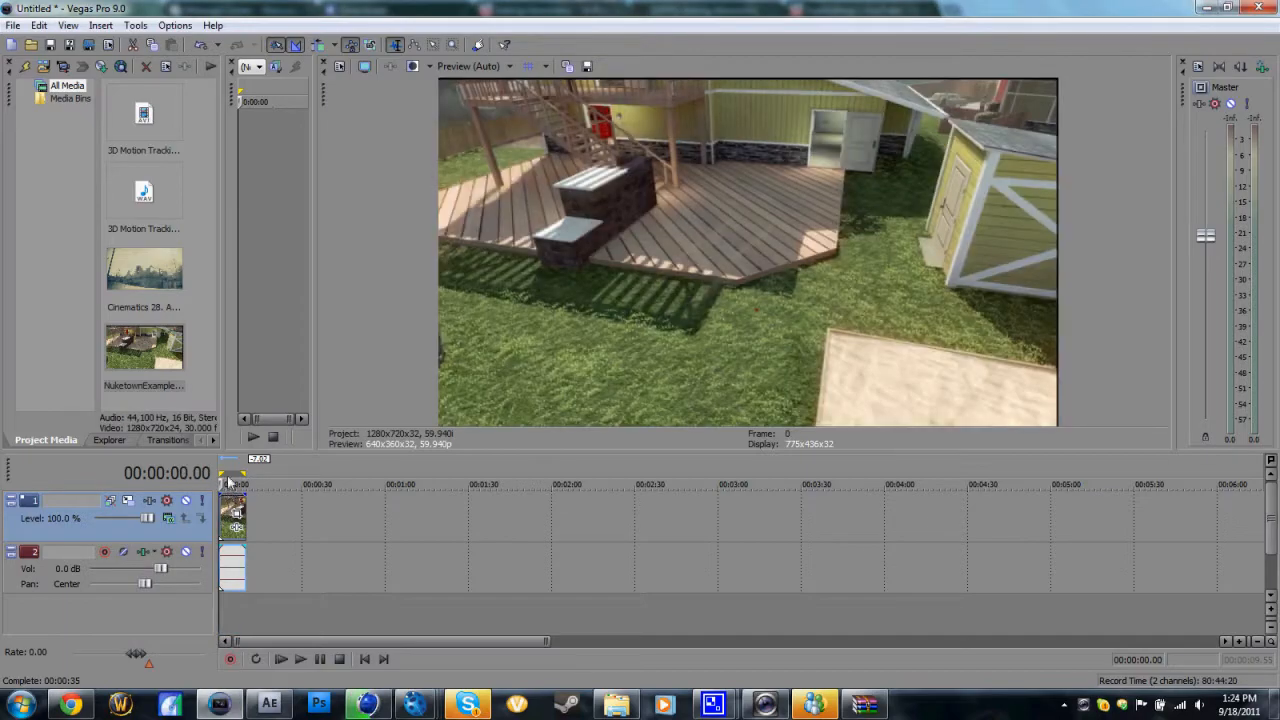
pyautogui.doubleClick(228, 480)
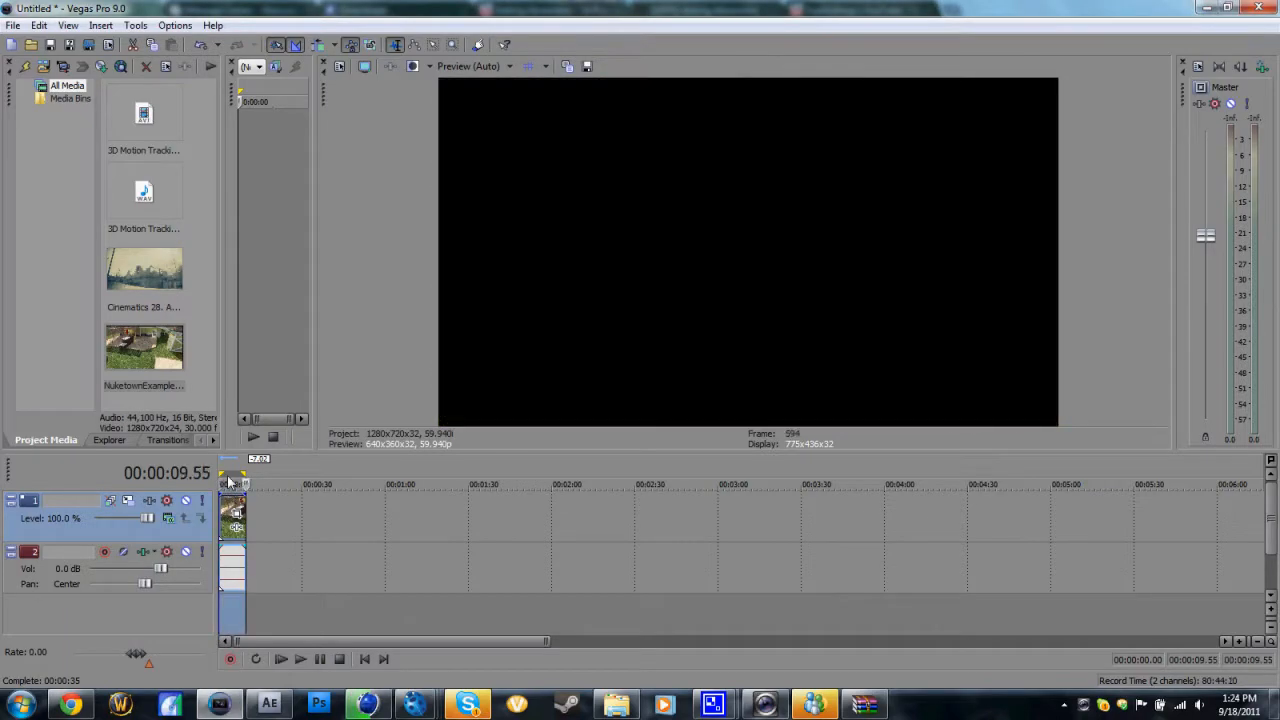
# Step: Open the render settings and choose the Image Sequence format with the JPEG template
pyautogui.click(87, 46)
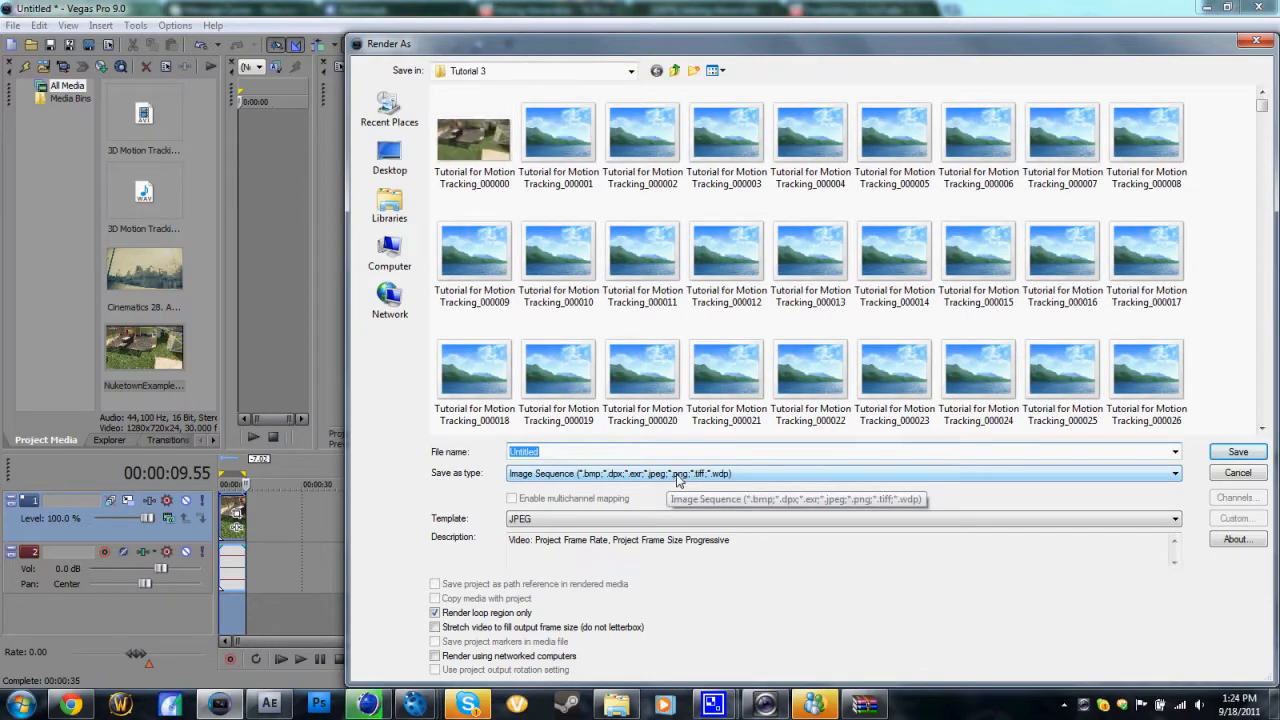
pyautogui.click(677, 477)
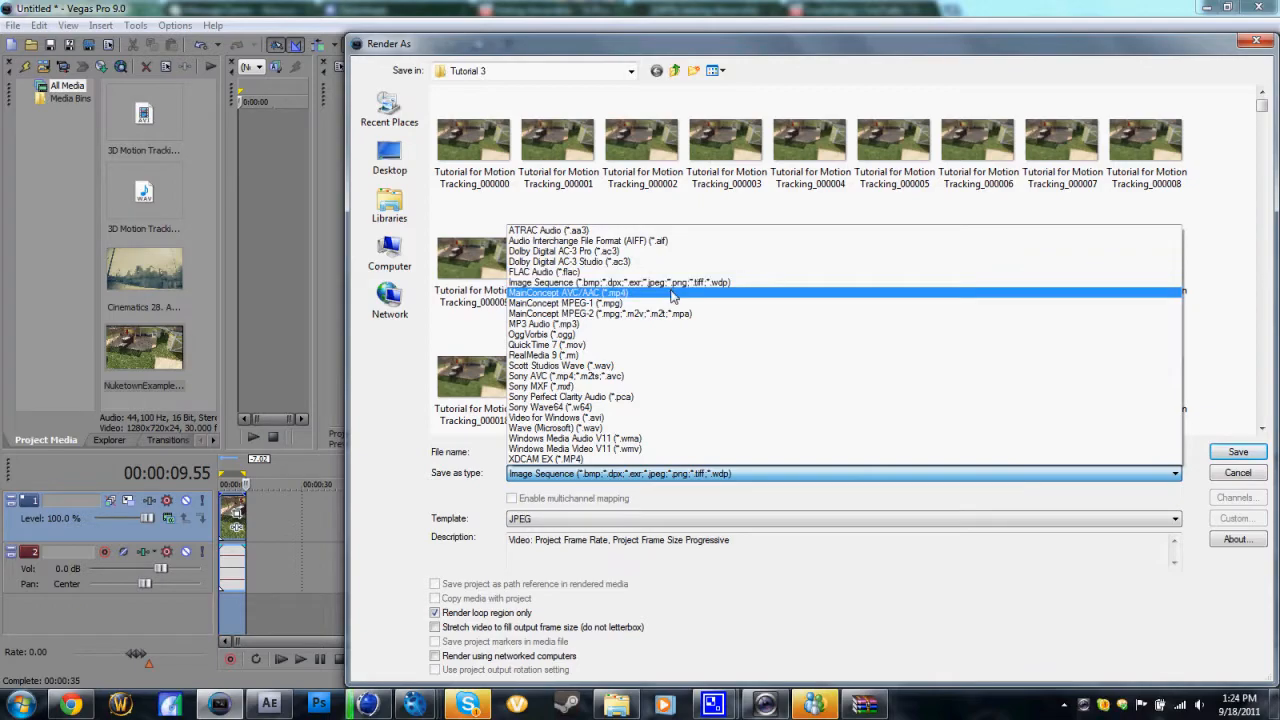
pyautogui.click(668, 283)
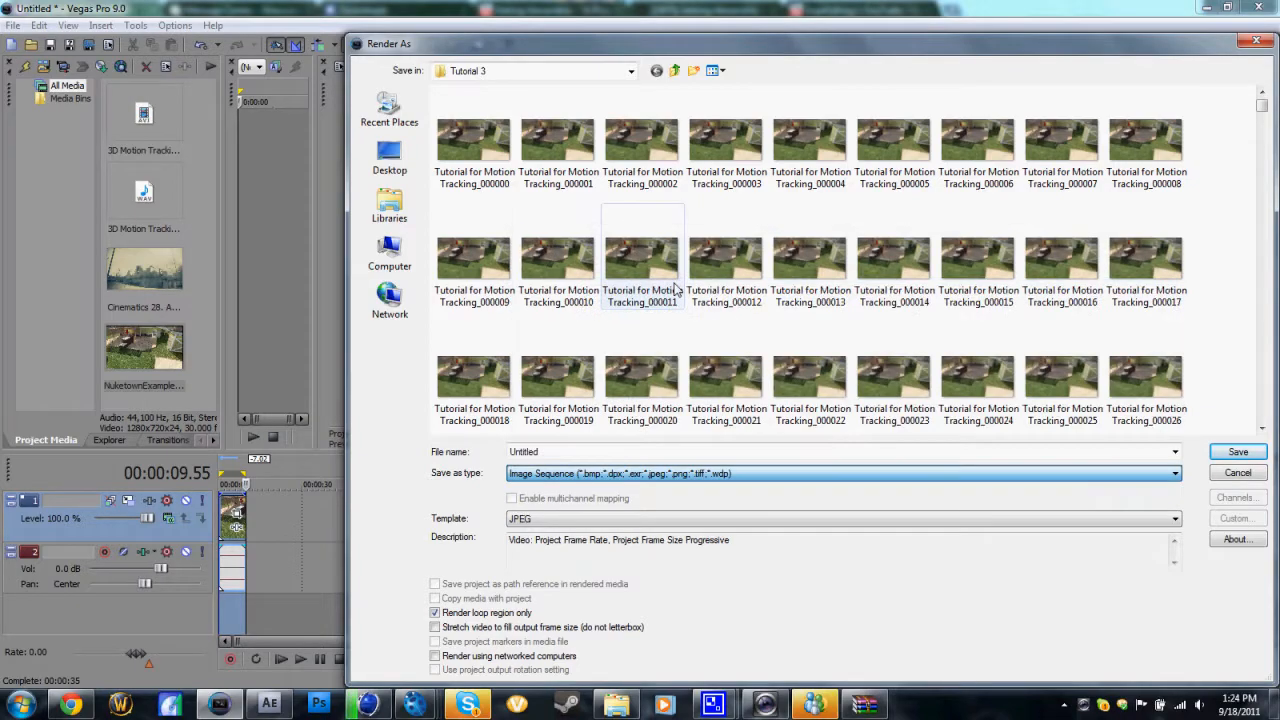
pyautogui.click(642, 522)
pyautogui.click(625, 557)
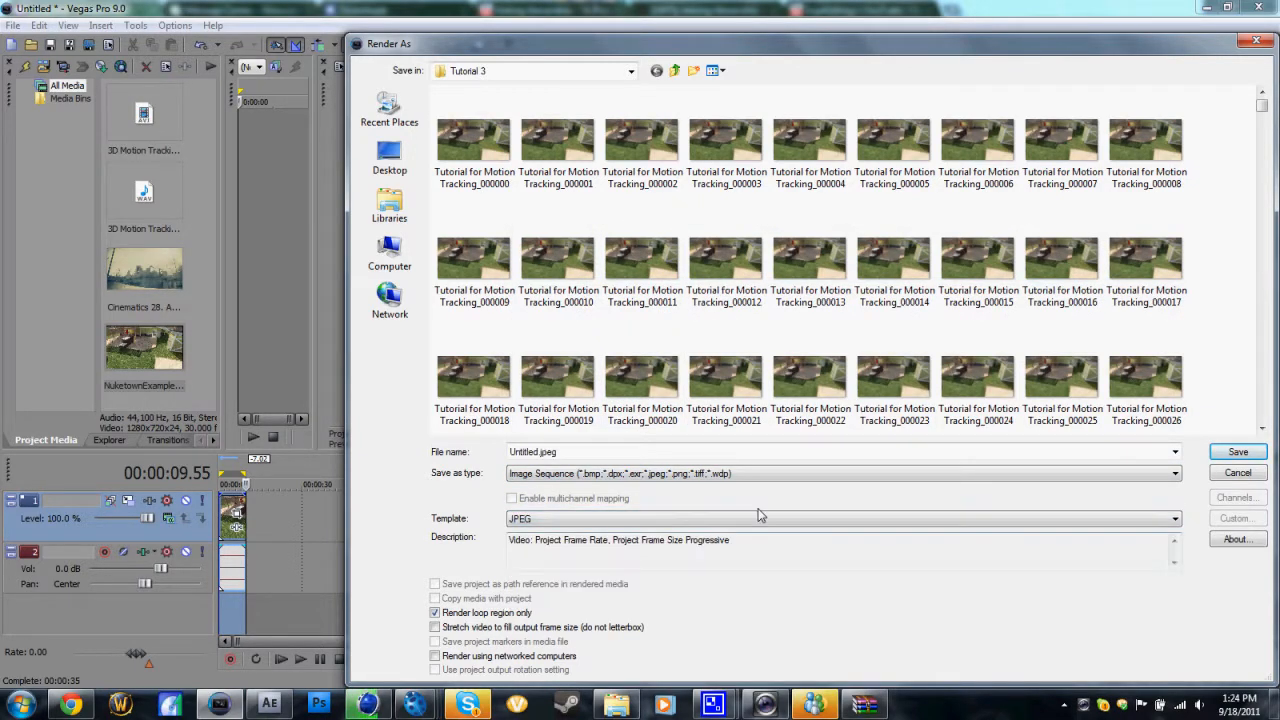
# Step: Look through the existing rendered frames in the Tutorial 3 folder, and cancel the render dialog
pyautogui.scroll(-15, 771, 186)
pyautogui.scroll(-8, 771, 190)
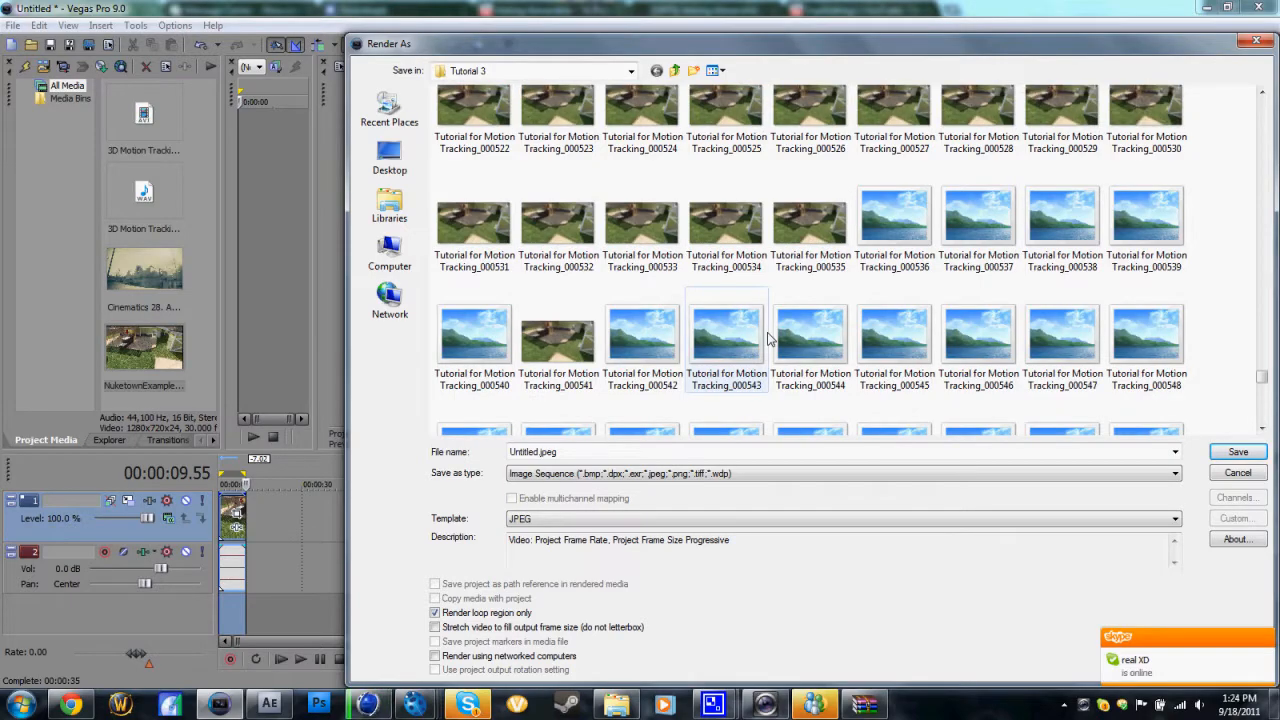
pyautogui.scroll(20, 770, 337)
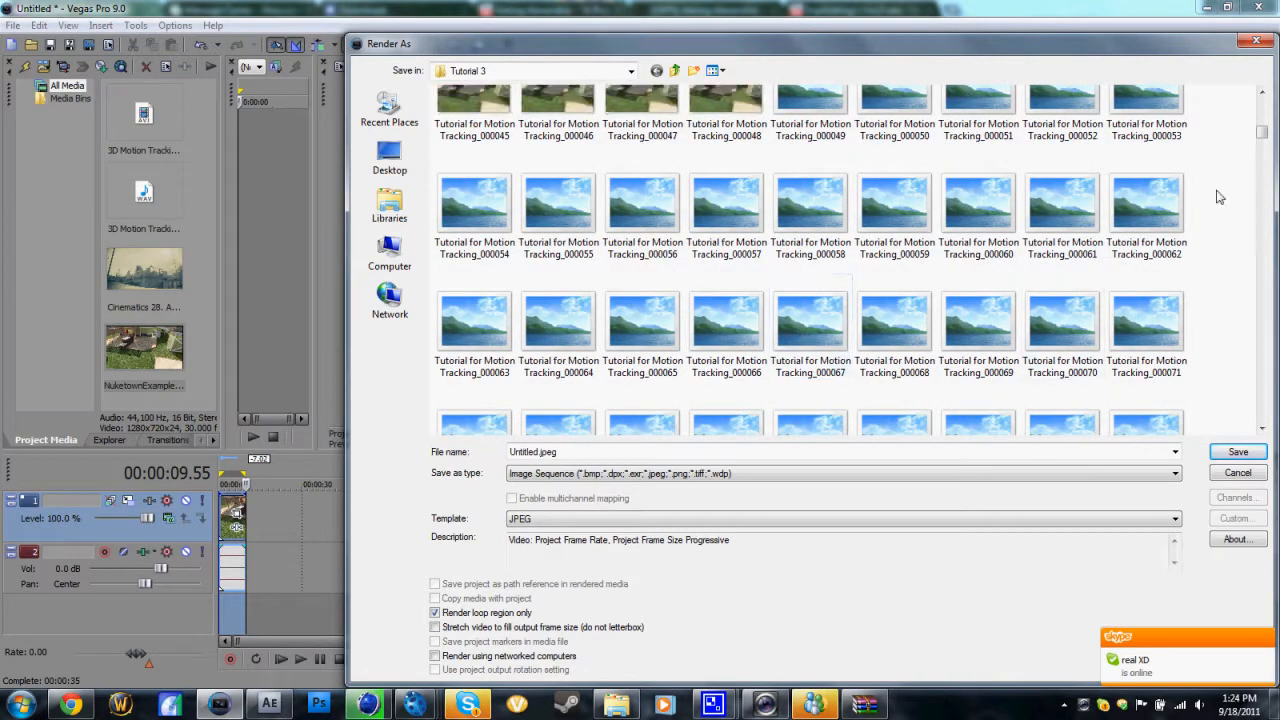
pyautogui.scroll(2, 1220, 190)
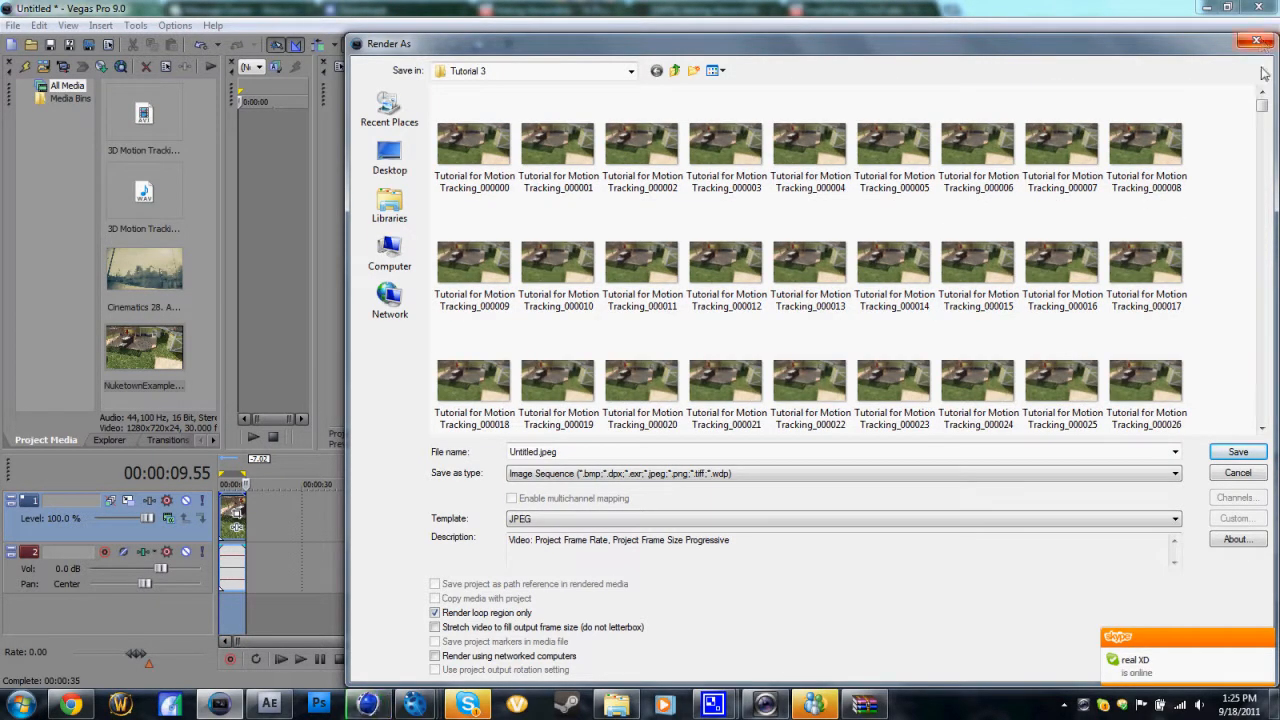
pyautogui.moveTo(1263, 115)
pyautogui.mouseDown()
pyautogui.moveTo(1266, 440)
pyautogui.moveTo(1263, 100)
pyautogui.mouseUp()
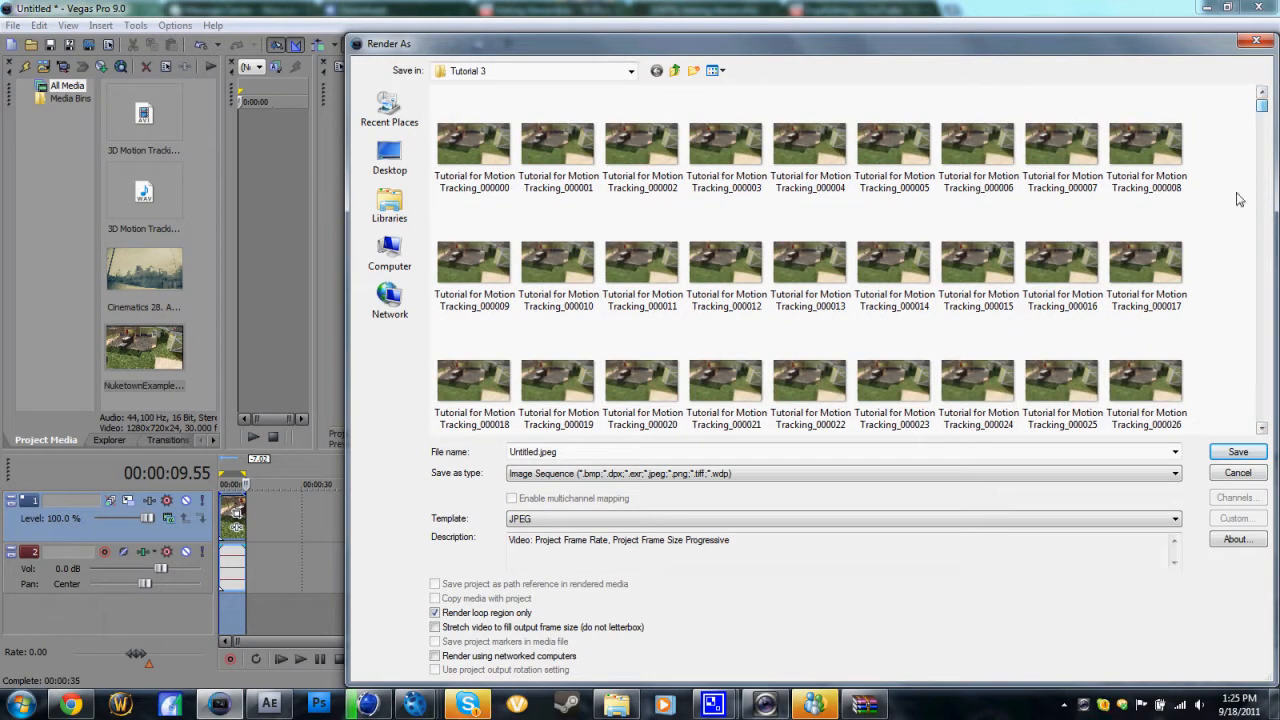
pyautogui.click(1240, 474)
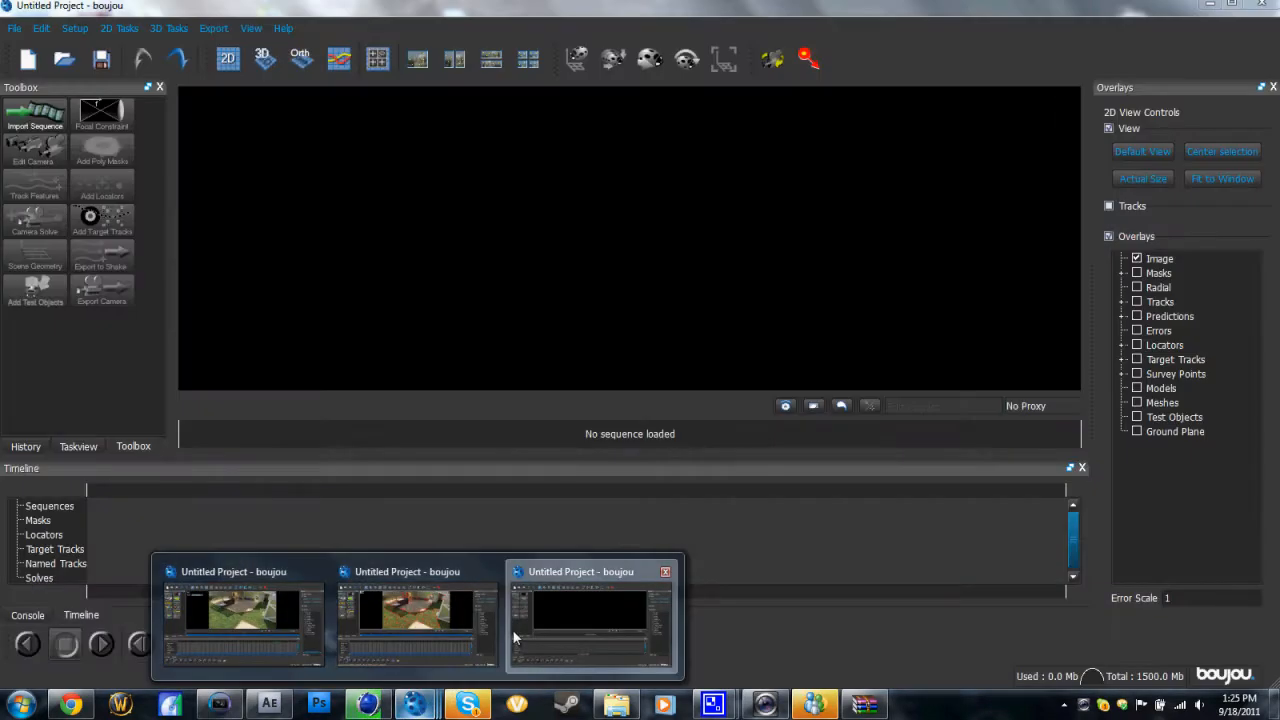
# Step: Switch to the empty boujou project and choose the Tutorial for Motion Tracking JPEG sequence from the Tutorial 3 folder for import
pyautogui.click(515, 637)
pyautogui.click(37, 125)
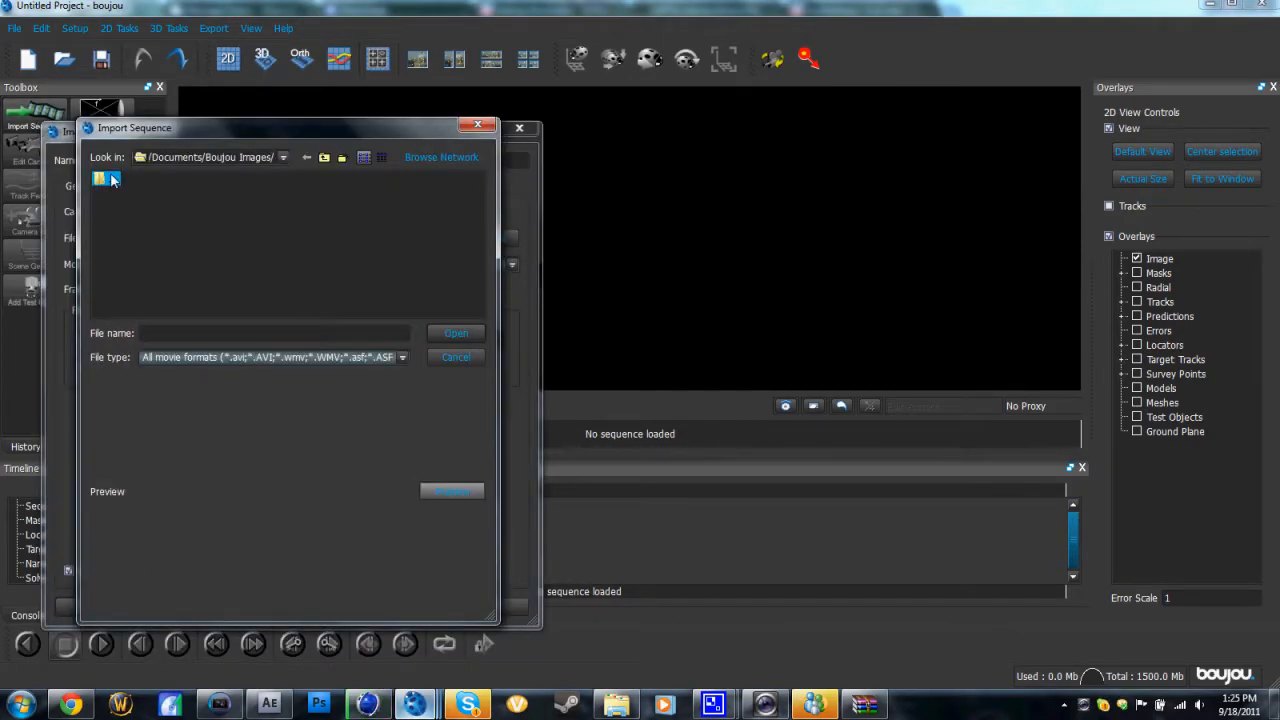
pyautogui.doubleClick(110, 178)
pyautogui.doubleClick(137, 237)
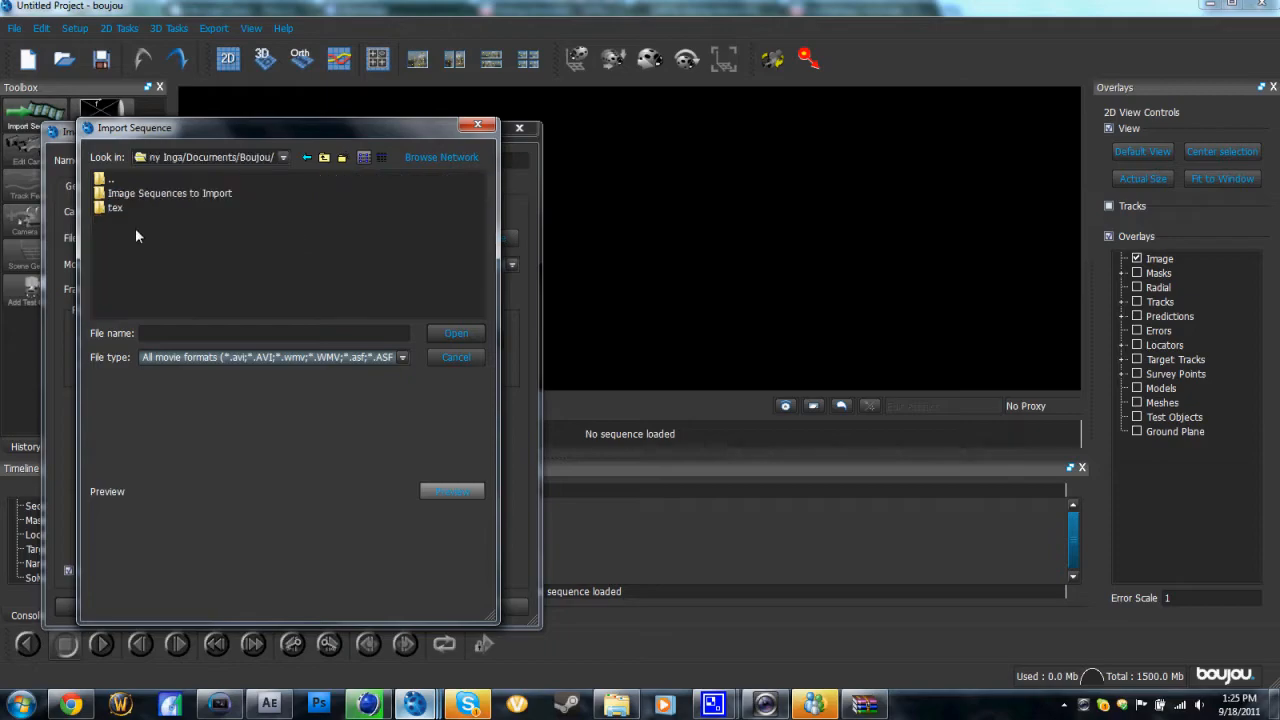
pyautogui.press('BackSpace')
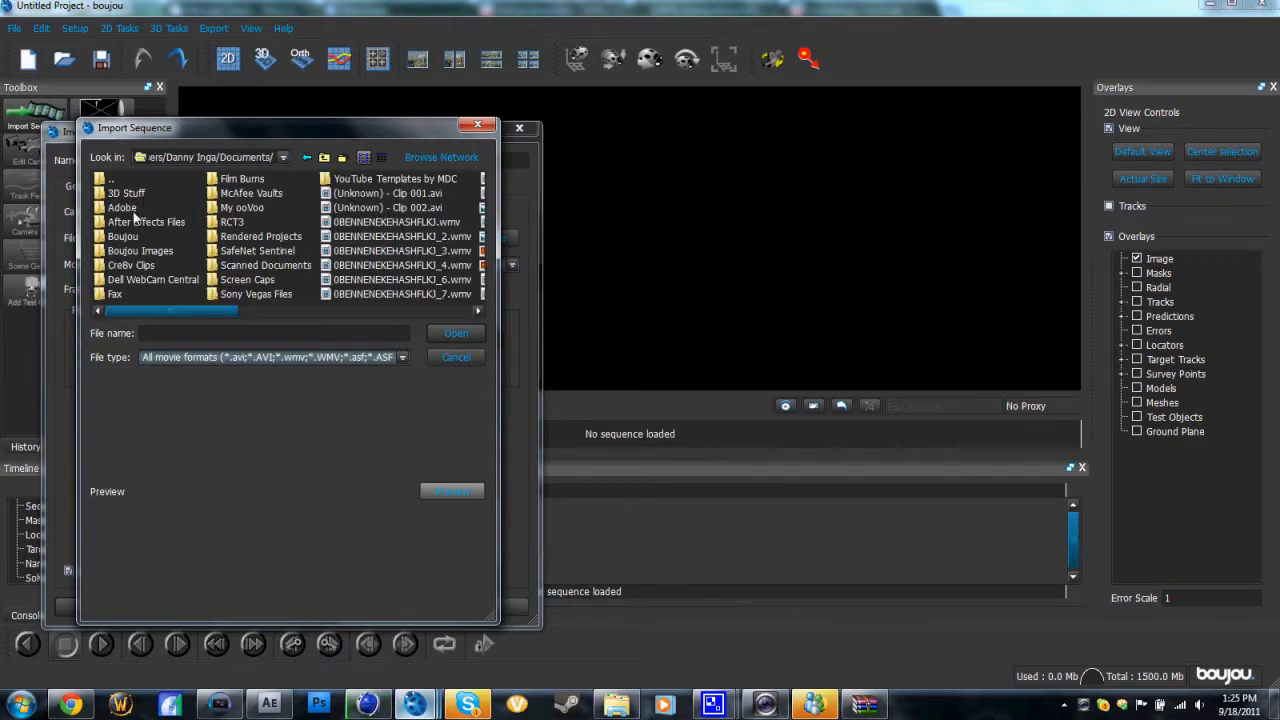
pyautogui.doubleClick(123, 237)
pyautogui.doubleClick(151, 194)
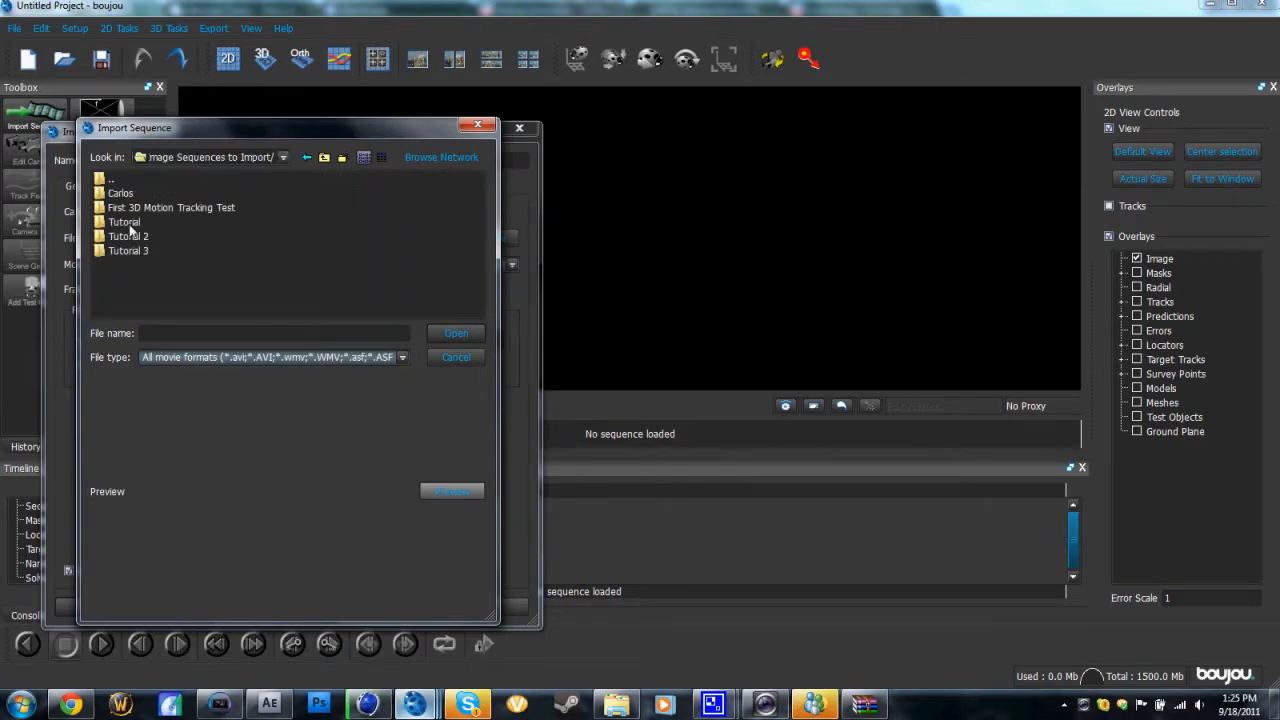
pyautogui.click(127, 250)
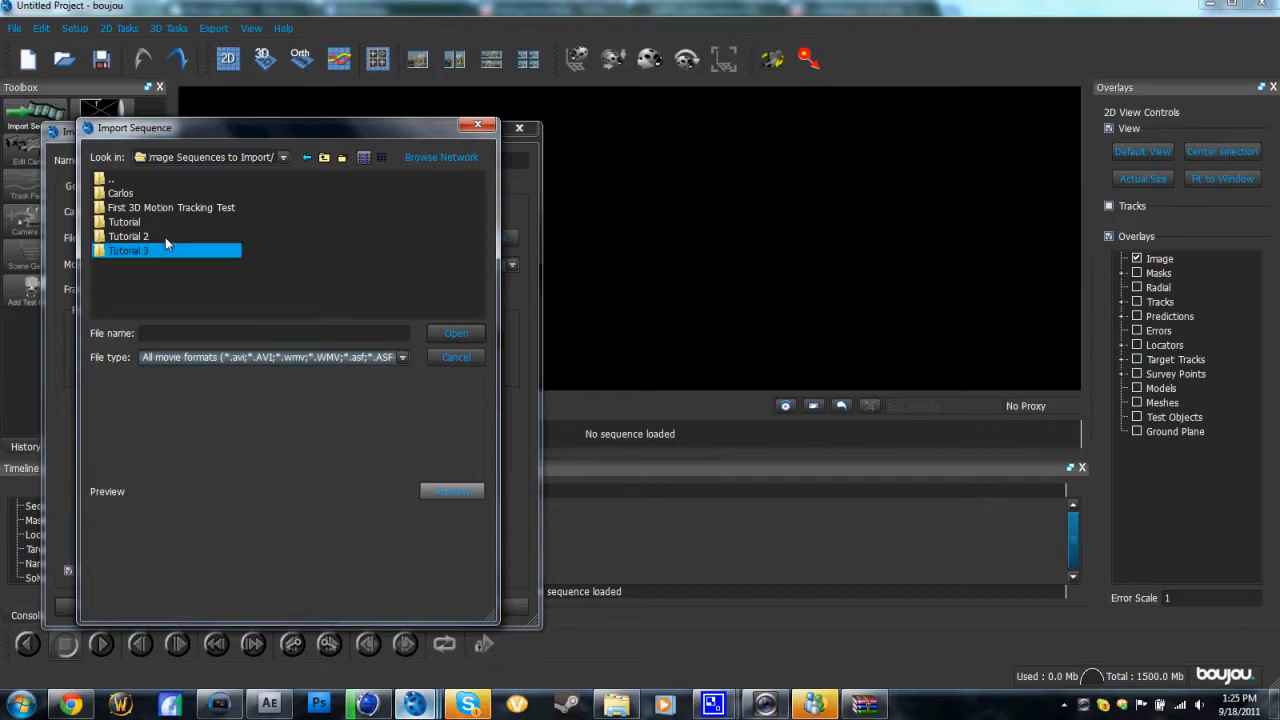
pyautogui.press('Return')
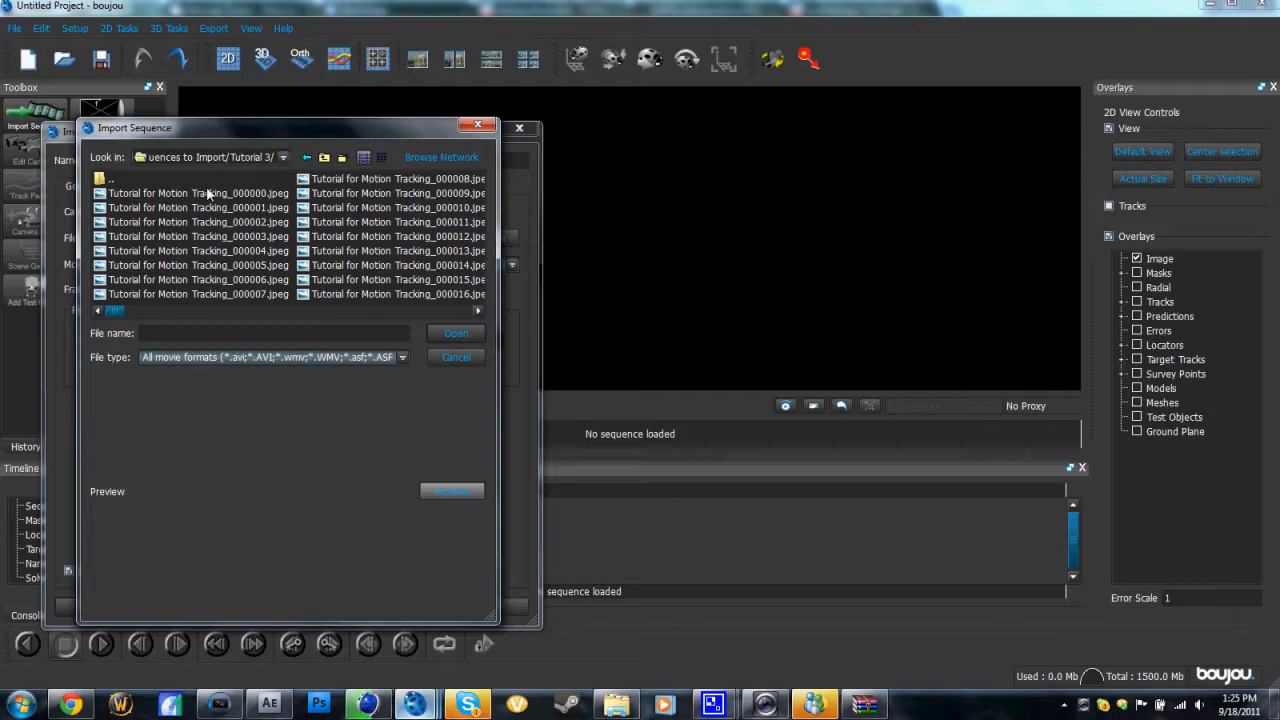
pyautogui.doubleClick(206, 188)
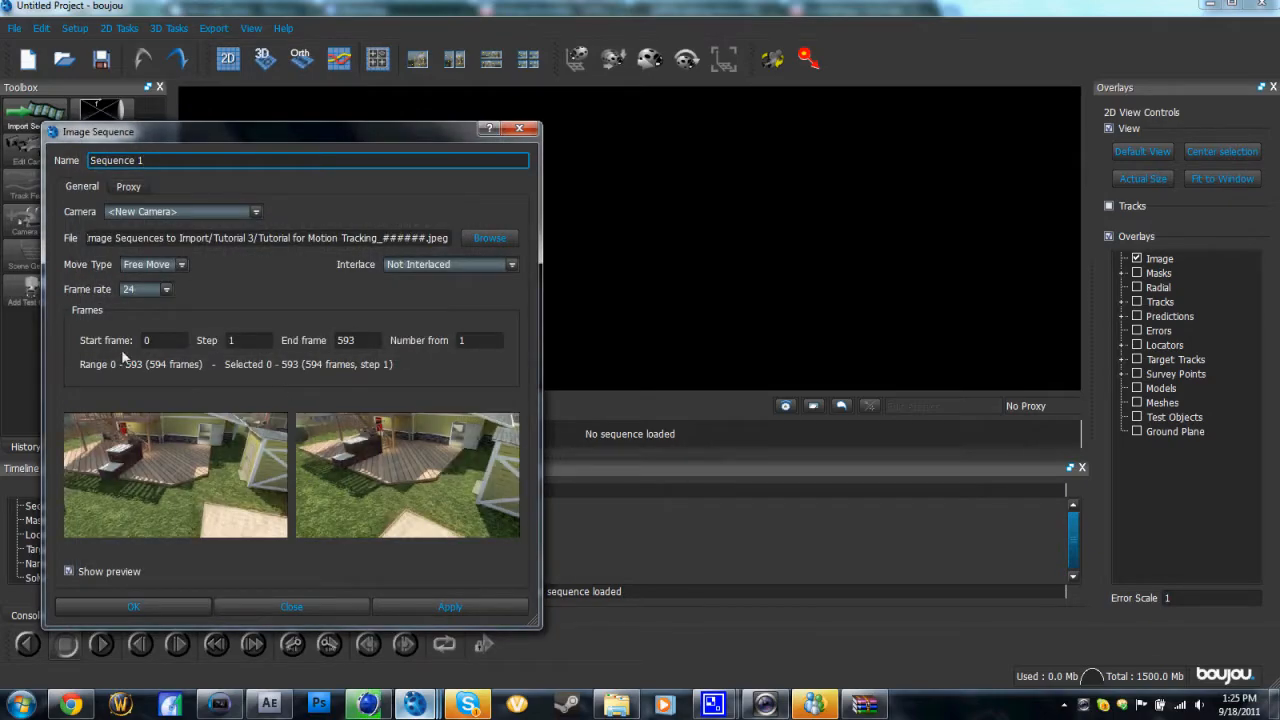
# Step: Set the sequence's frame rate to 25, apply the import, and close the Image Sequence dialog
pyautogui.click(171, 289)
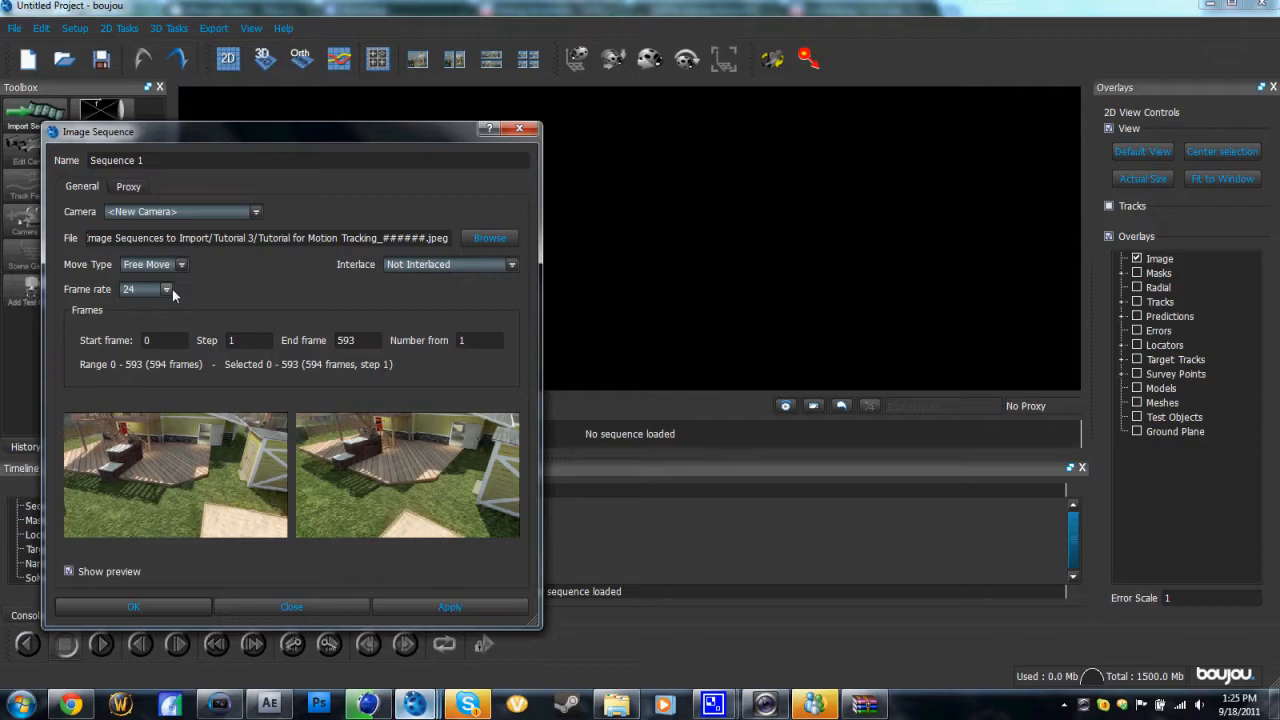
pyautogui.click(469, 605)
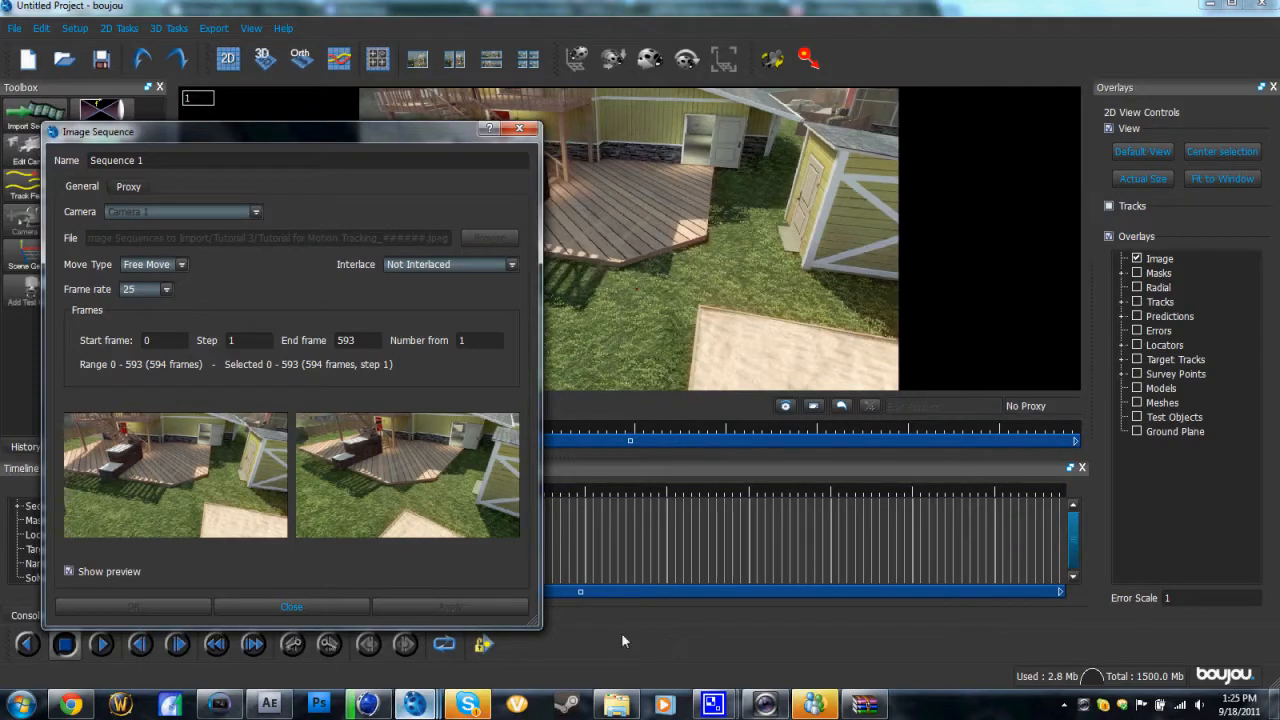
pyautogui.click(519, 128)
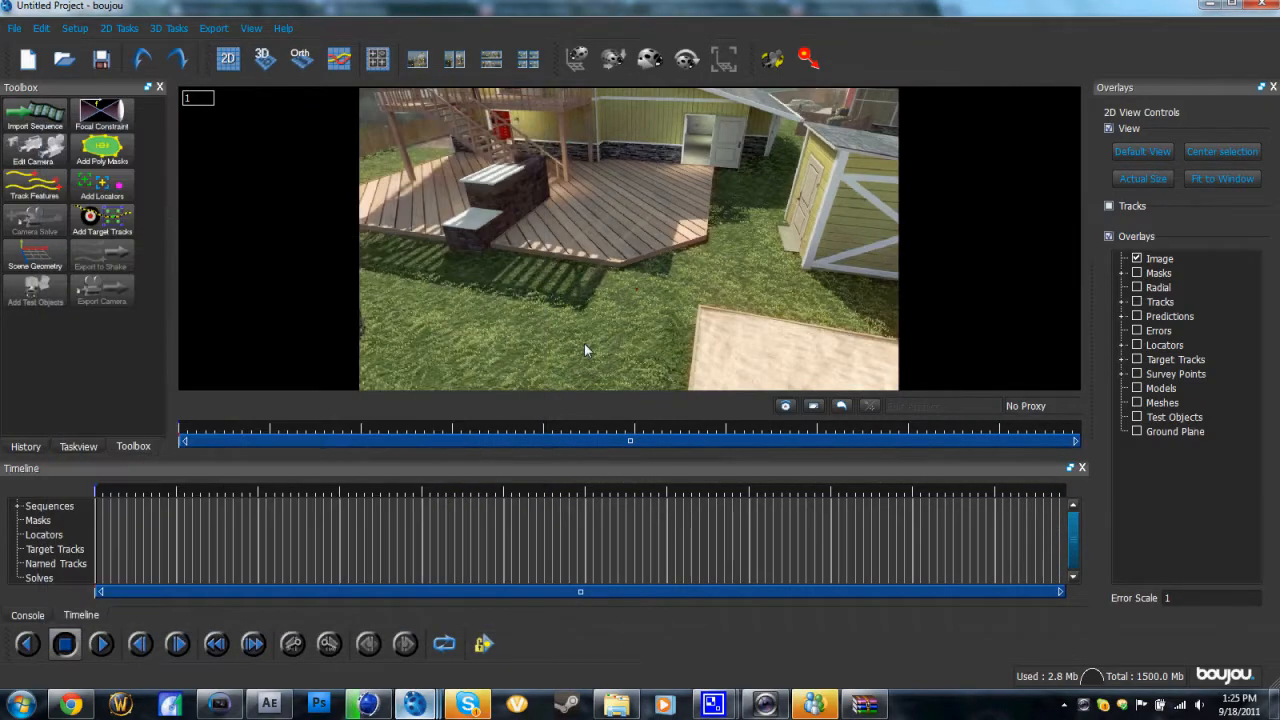
# Step: Scrub through the imported footage, and view the feature tracking settings for Sequence 1 without starting the tracking
pyautogui.click(573, 433)
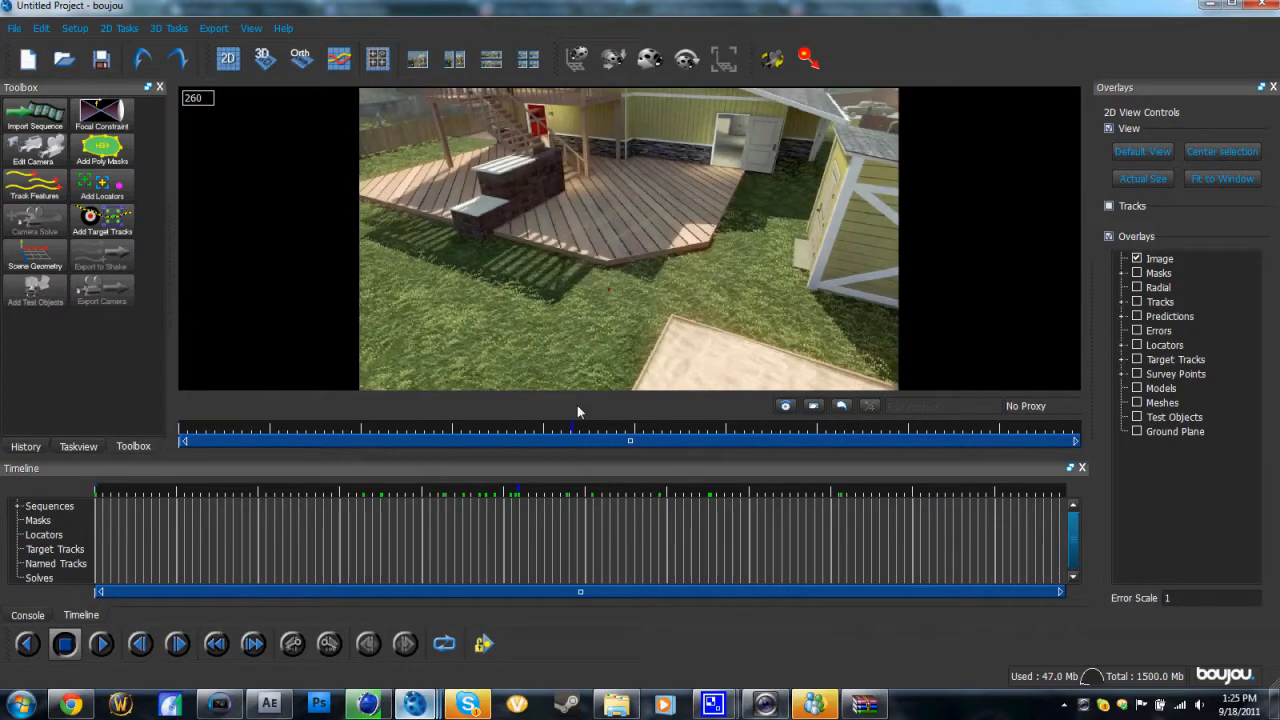
pyautogui.click(591, 428)
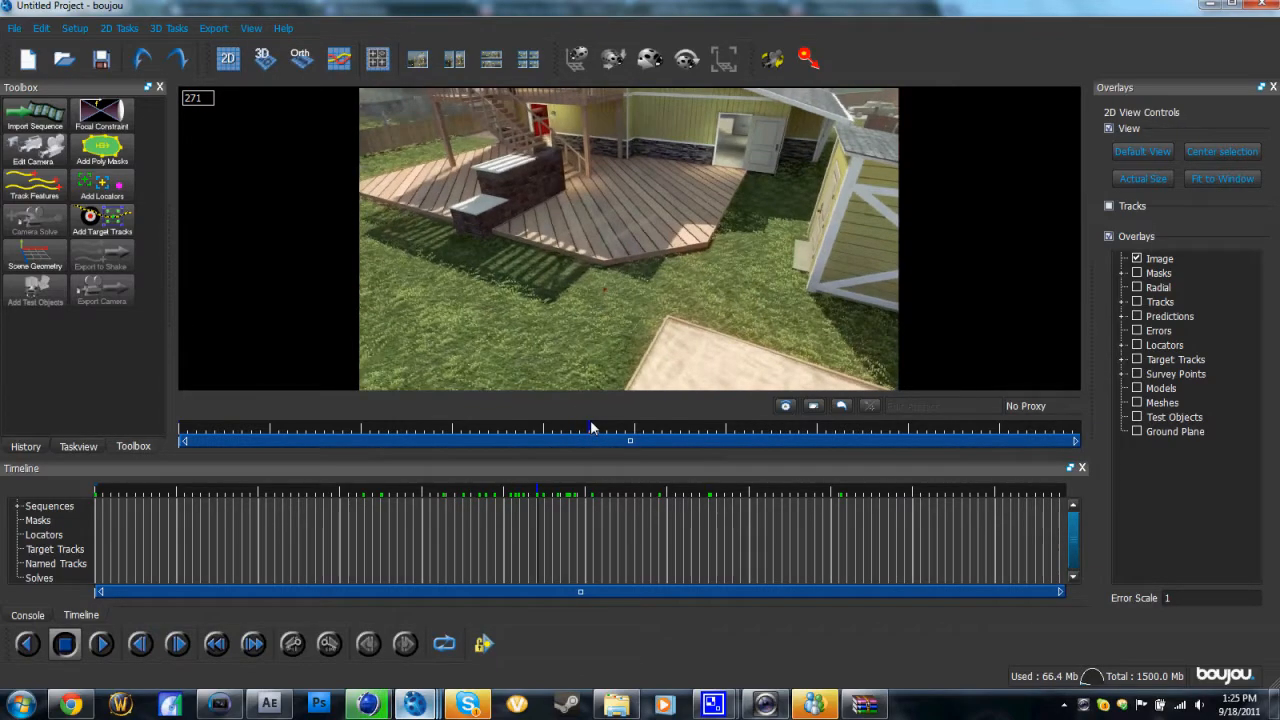
pyautogui.click(49, 187)
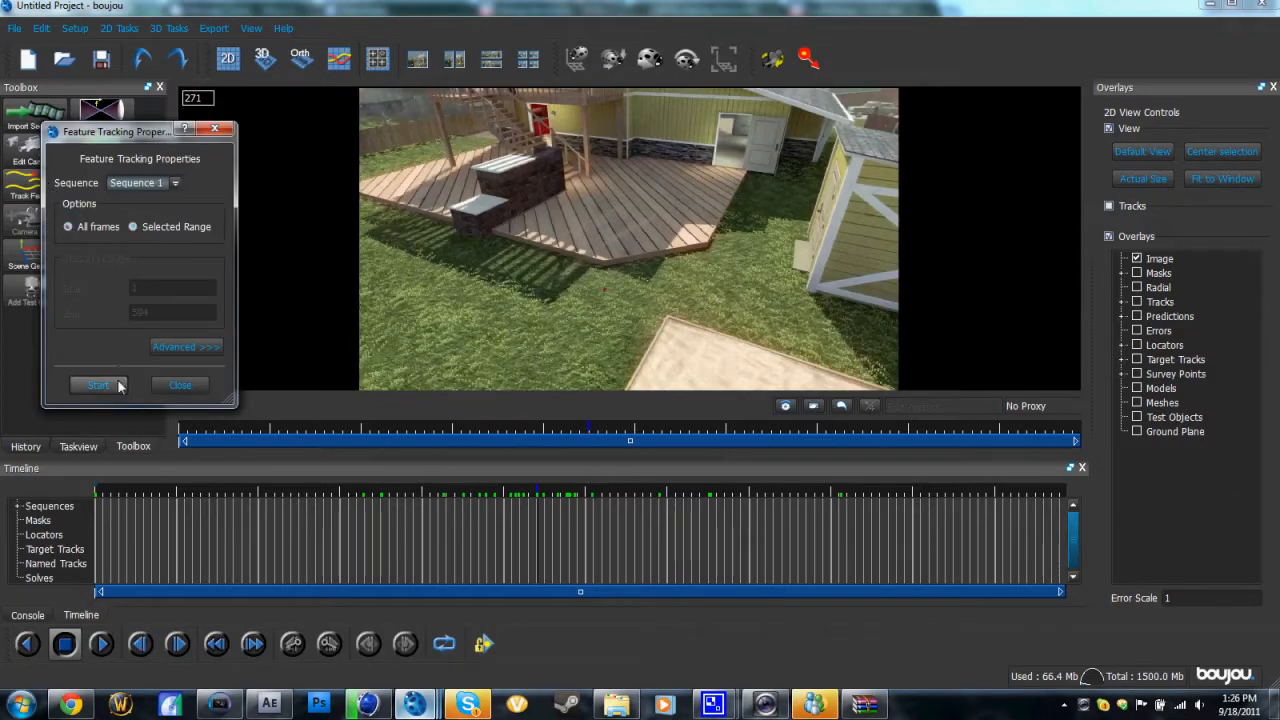
pyautogui.click(180, 385)
# Step: Switch to the already tracked boujou project and scrub through its frames to examine the feature tracks
pyautogui.moveTo(367, 704)
pyautogui.moveTo(415, 704)
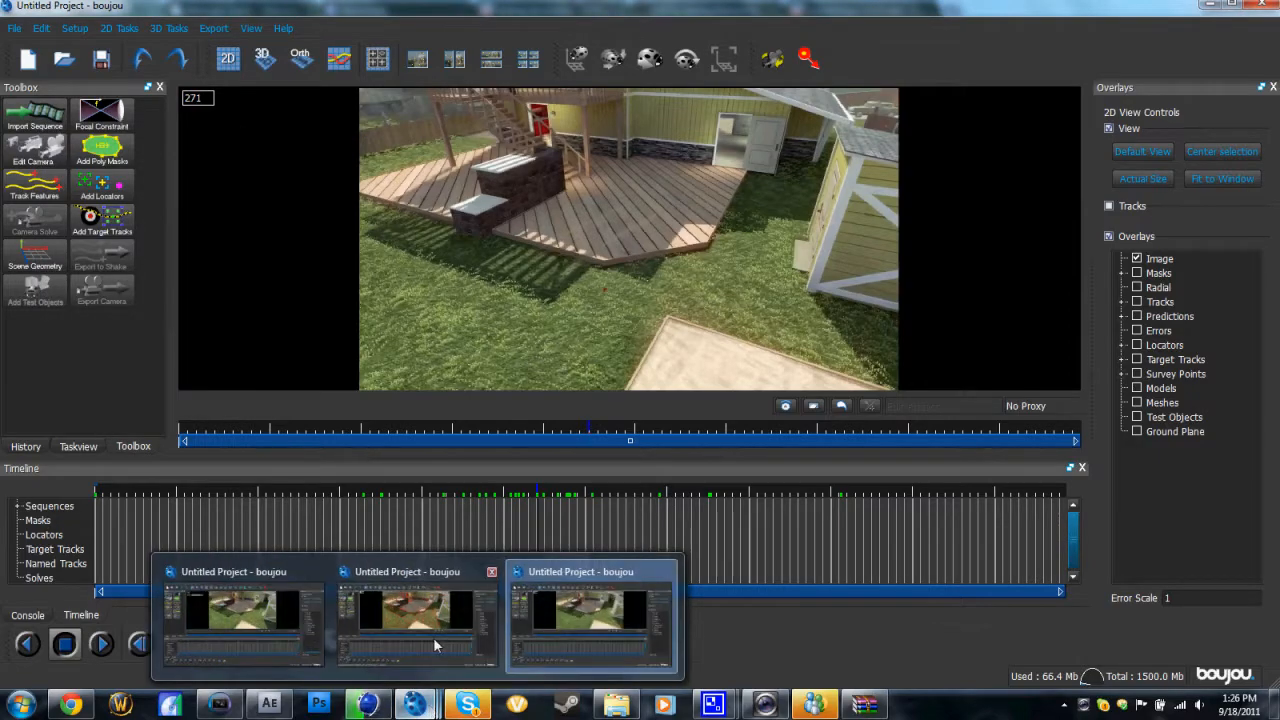
pyautogui.click(434, 639)
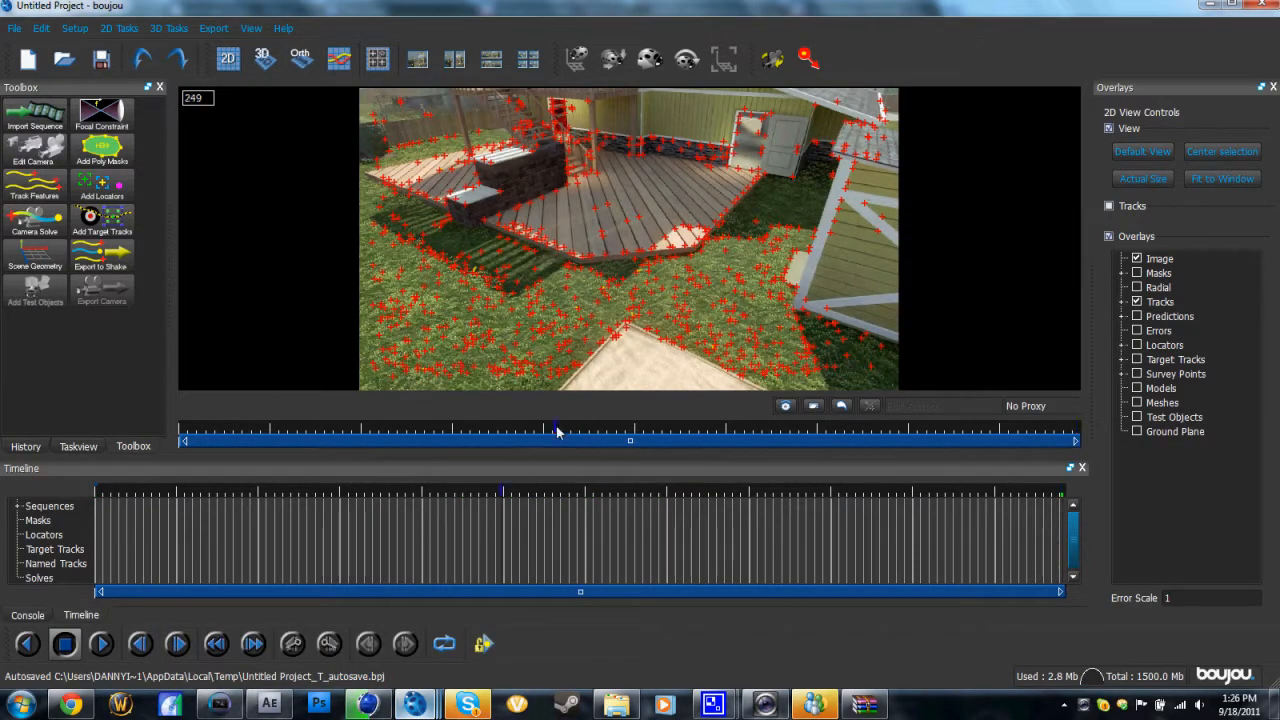
pyautogui.click(619, 427)
pyautogui.moveTo(619, 424); pyautogui.dragTo(620, 424)
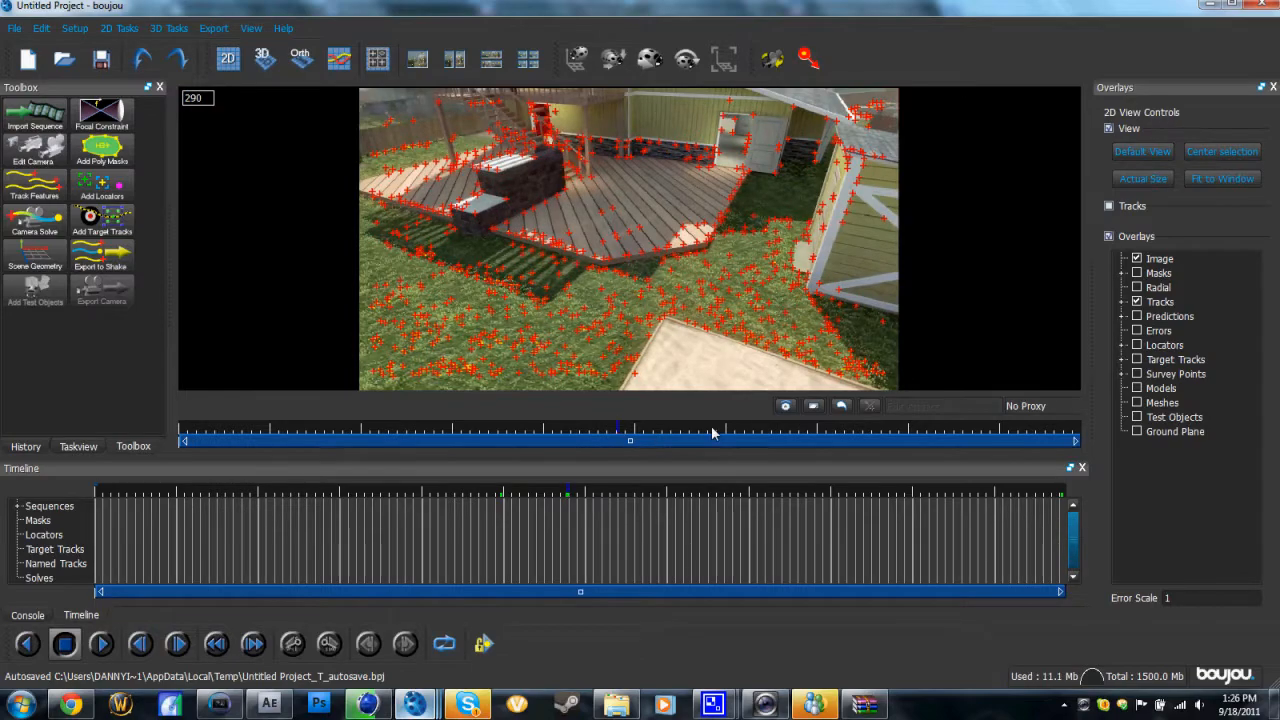
pyautogui.click(632, 424)
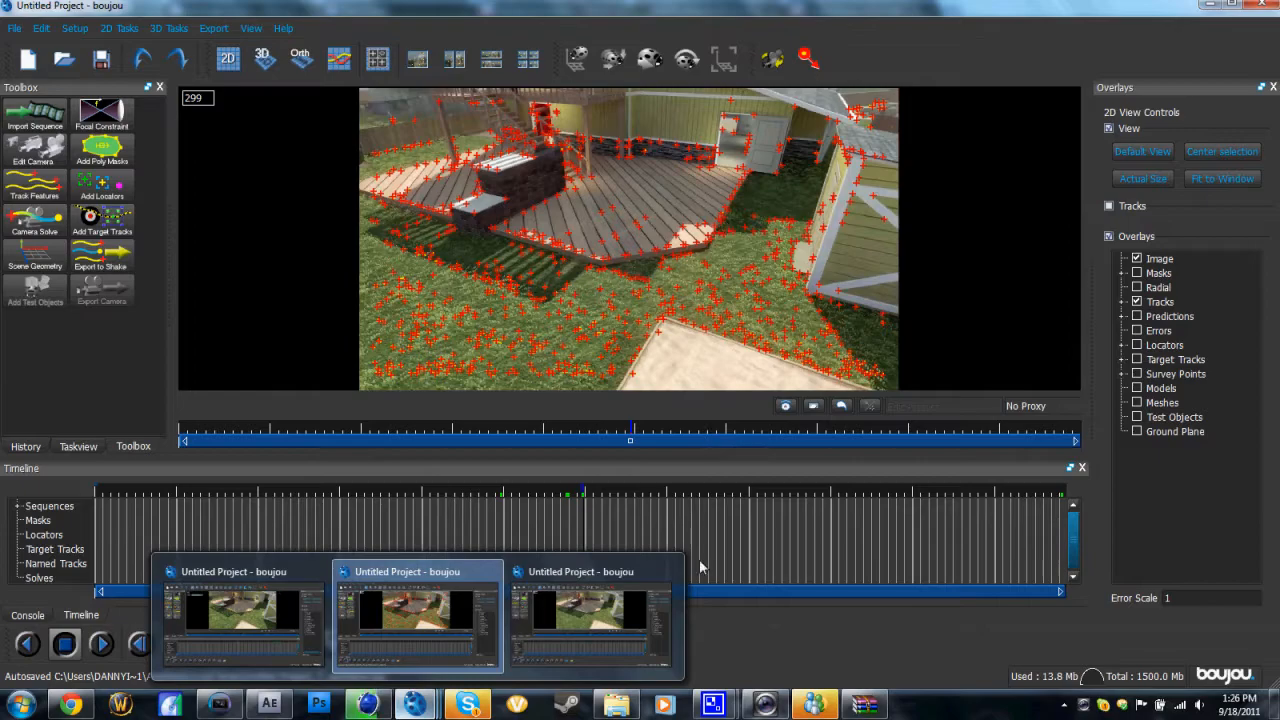
# Step: View the camera solve settings, toggle Optimize camera path smoothness, and switch to the boujou project that is already solved
pyautogui.click(53, 235)
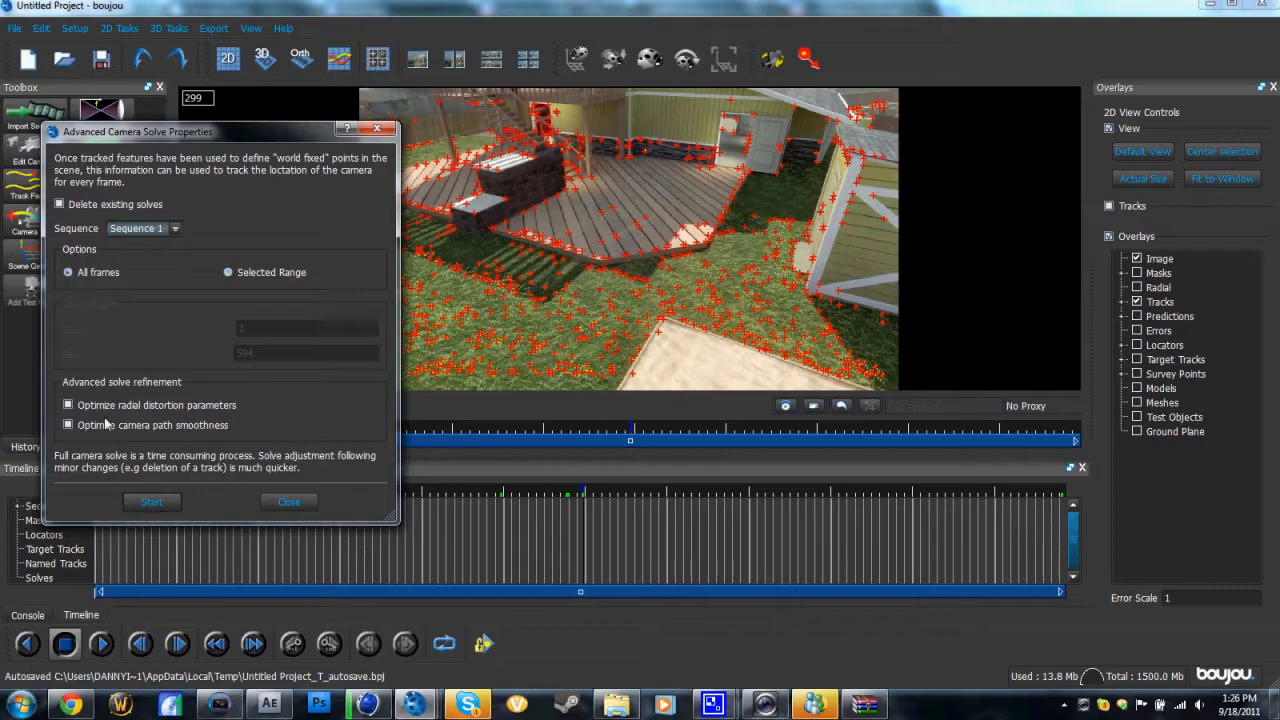
pyautogui.click(68, 425)
pyautogui.moveTo(410, 705)
pyautogui.click(259, 614)
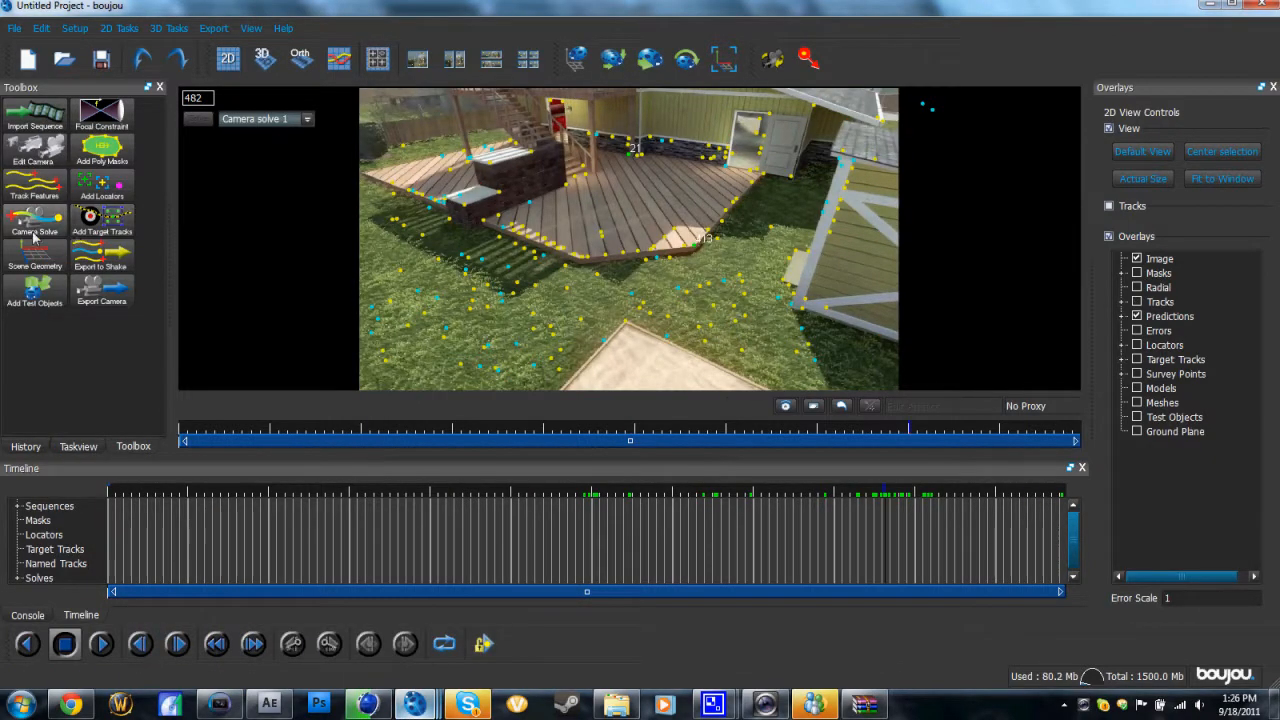
# Step: Delete the existing origin and x-axis hints from the scene geometry list and close the Scene Geometry dialog
pyautogui.click(35, 258)
pyautogui.click(400, 378)
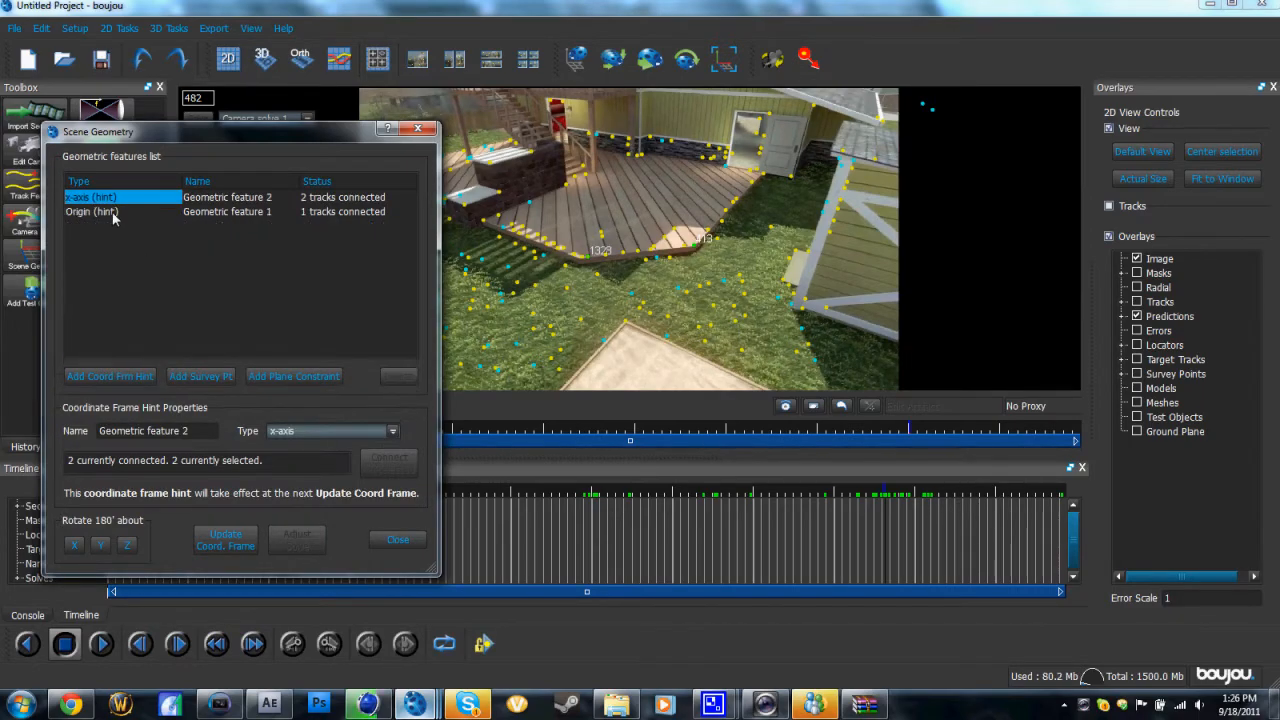
pyautogui.click(112, 212)
pyautogui.click(398, 377)
pyautogui.click(128, 198)
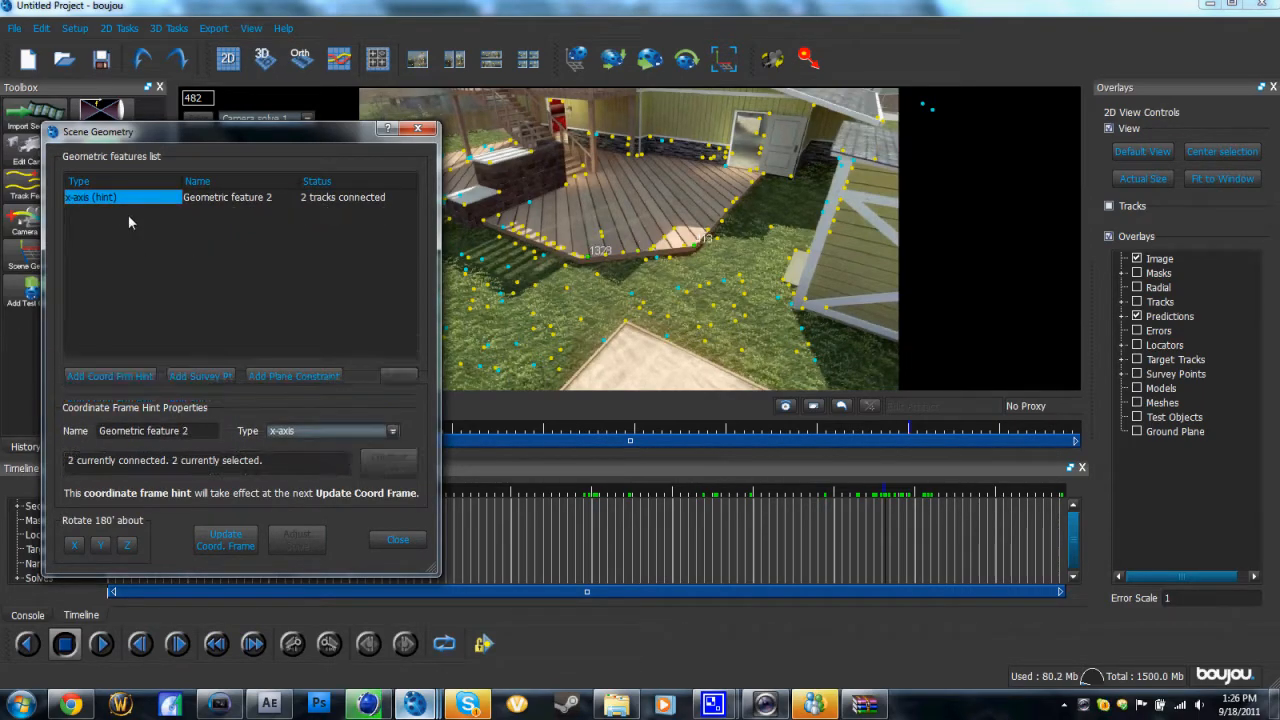
pyautogui.click(389, 375)
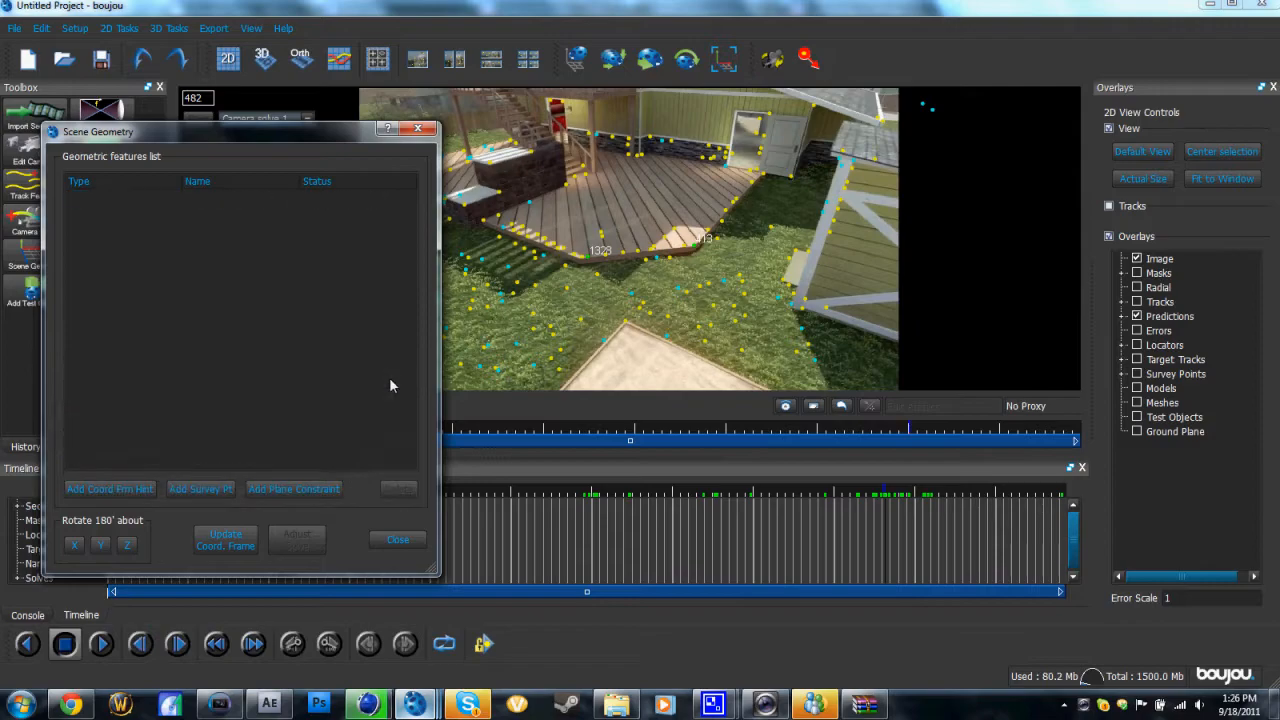
pyautogui.click(417, 128)
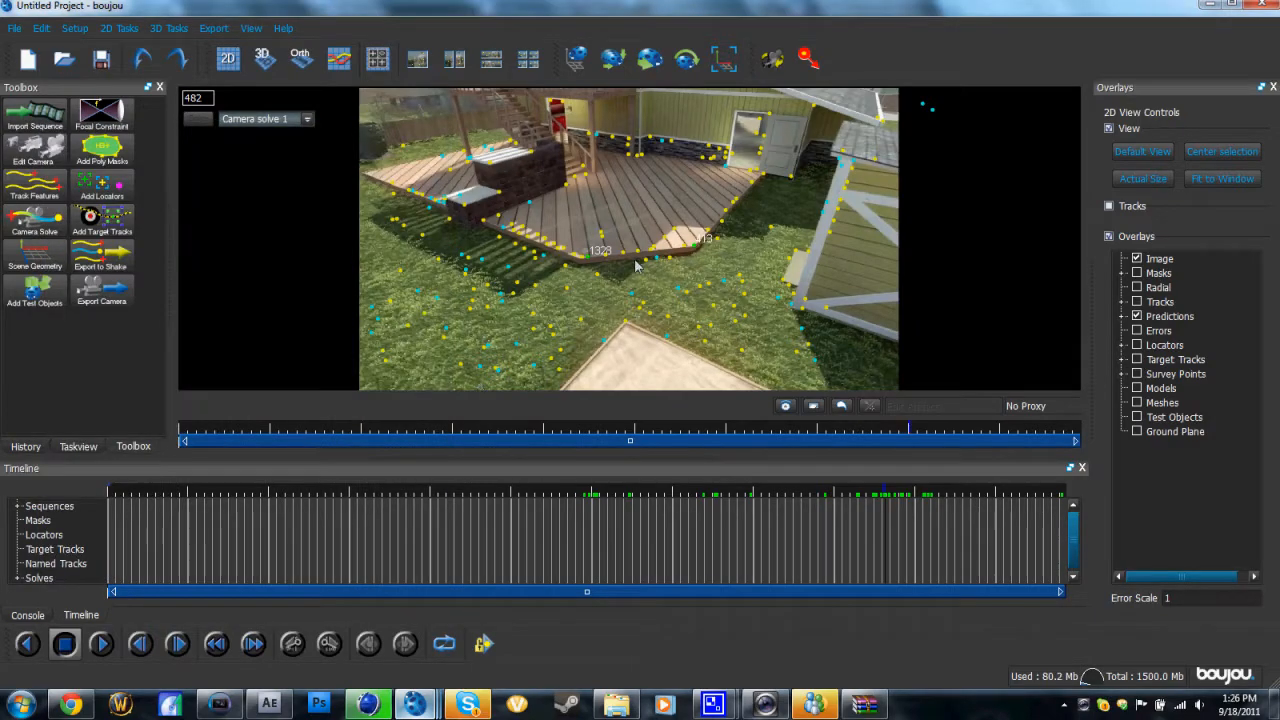
# Step: Add an Origin coordinate frame hint and connect it to the track midway along the deck's front edge
pyautogui.click(58, 265)
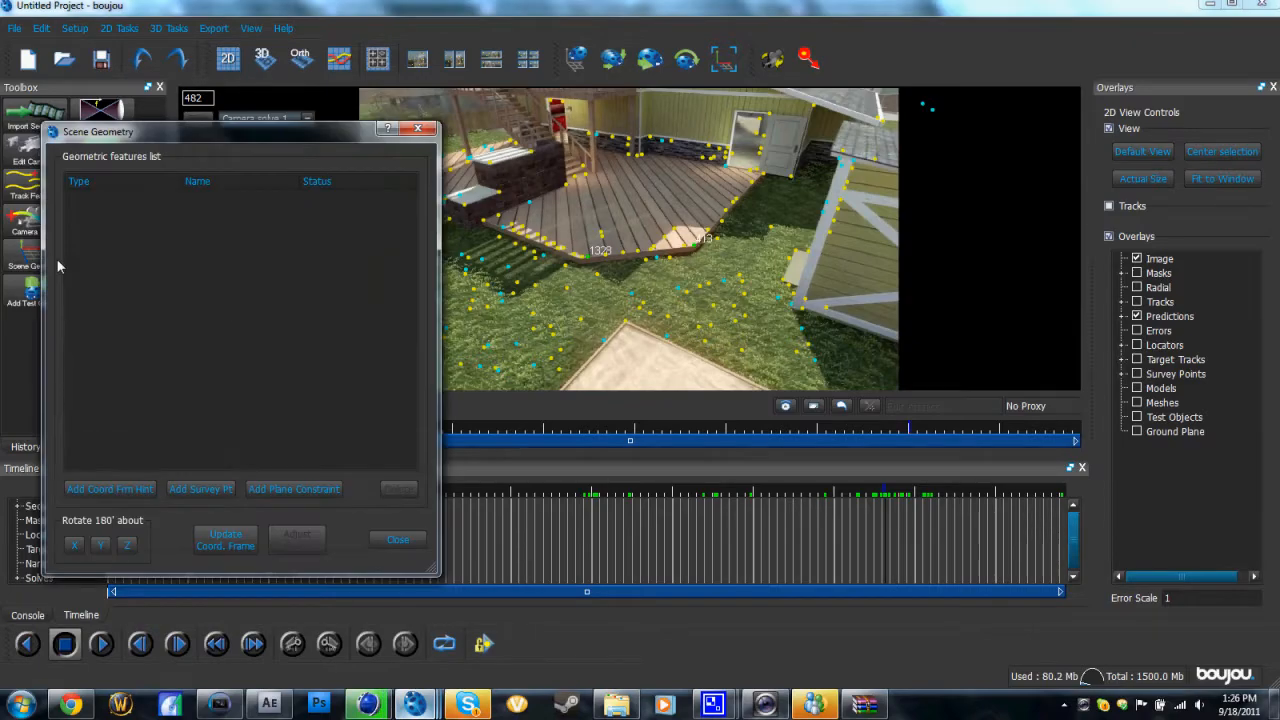
pyautogui.click(103, 490)
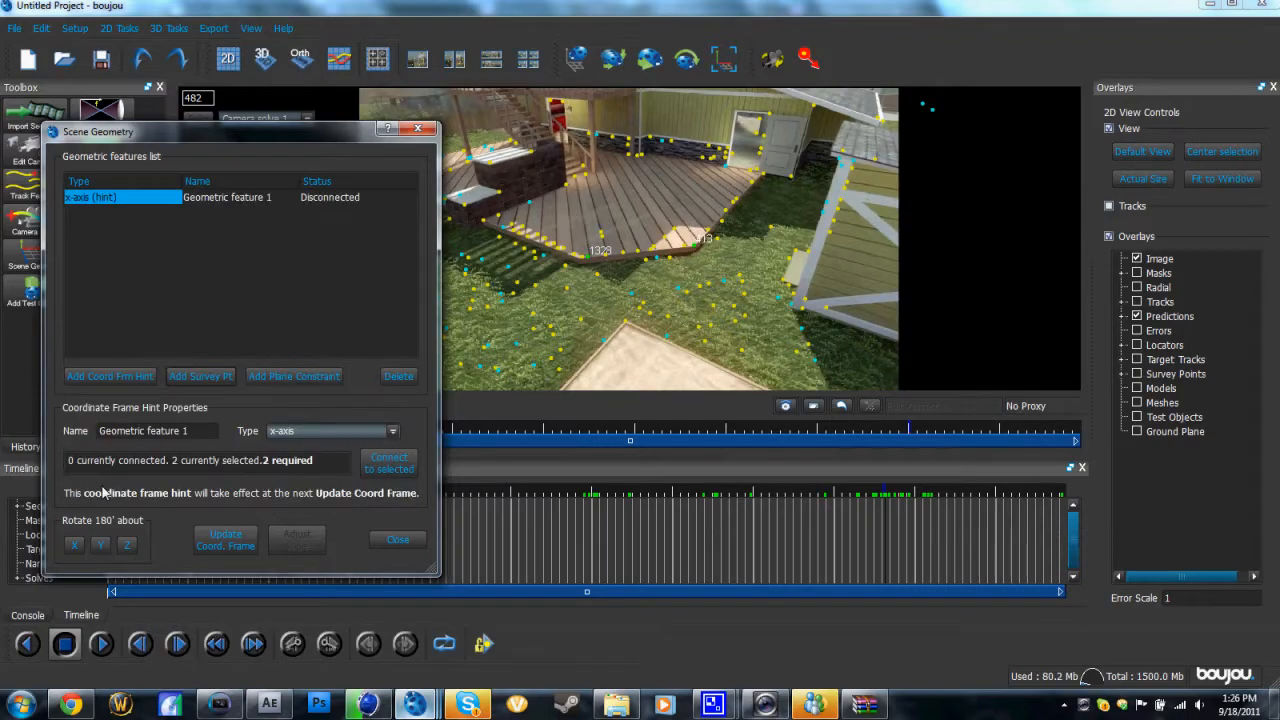
pyautogui.click(319, 430)
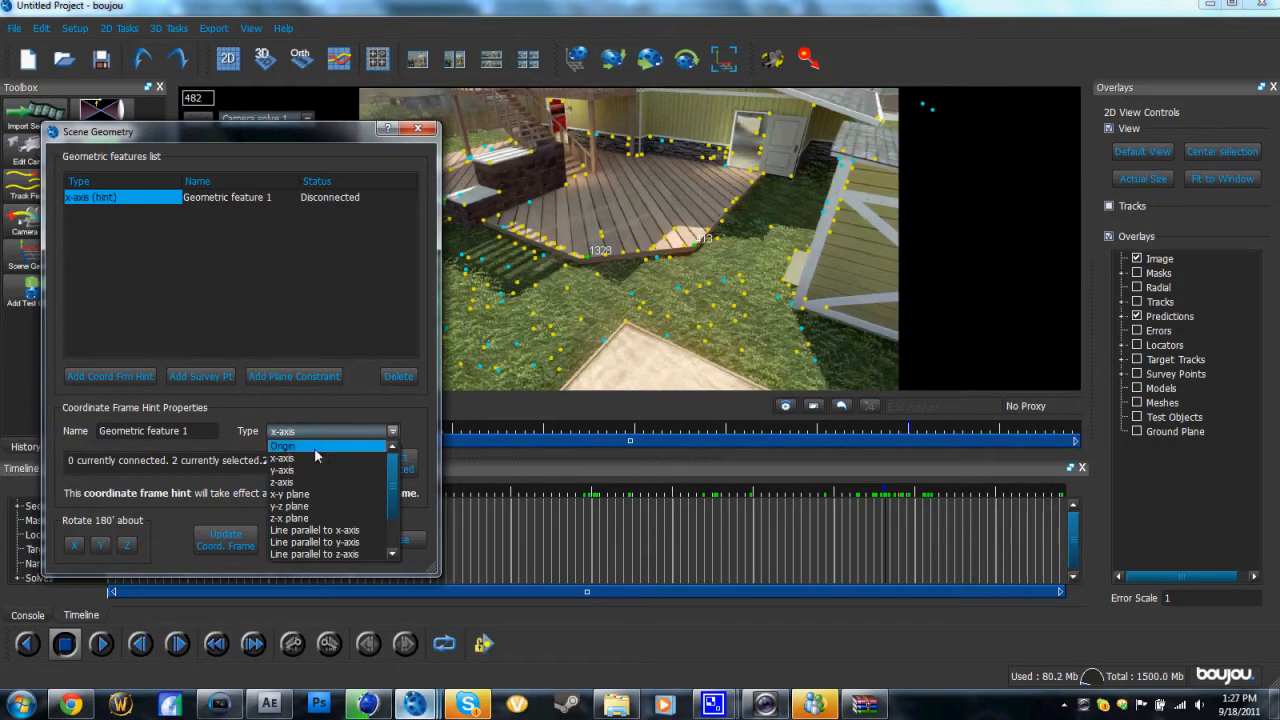
pyautogui.click(314, 446)
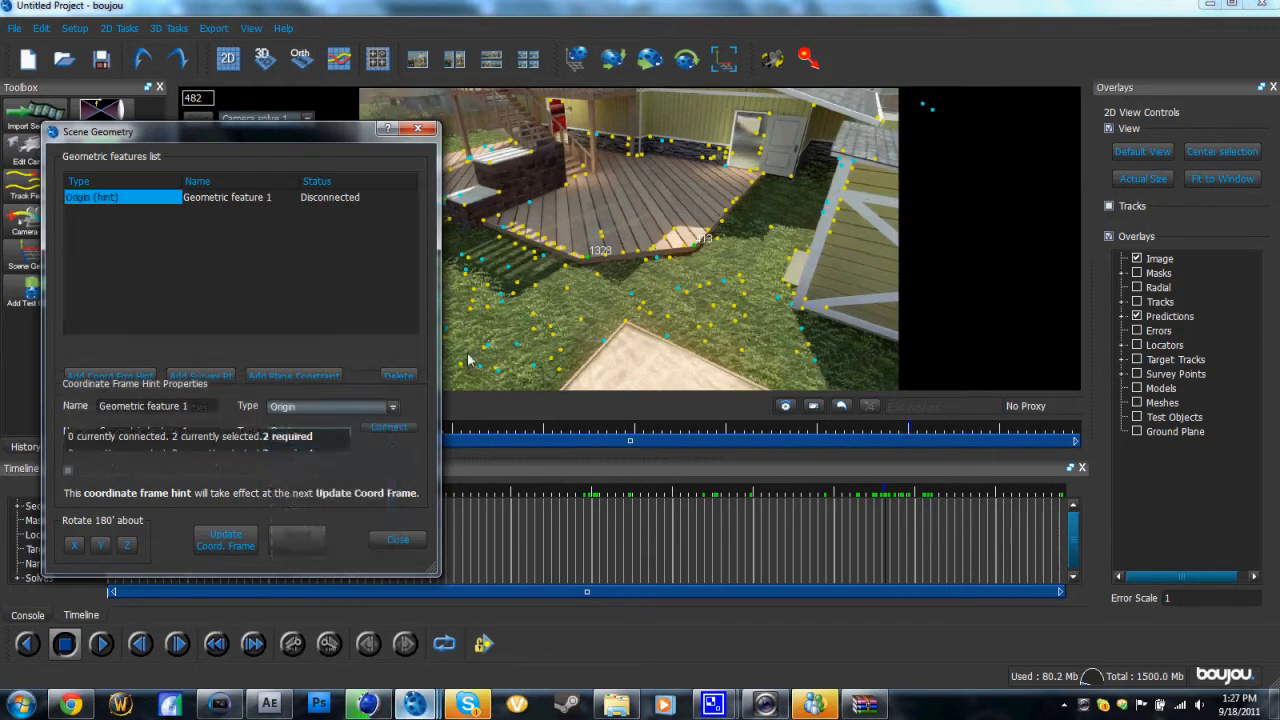
pyautogui.click(648, 257)
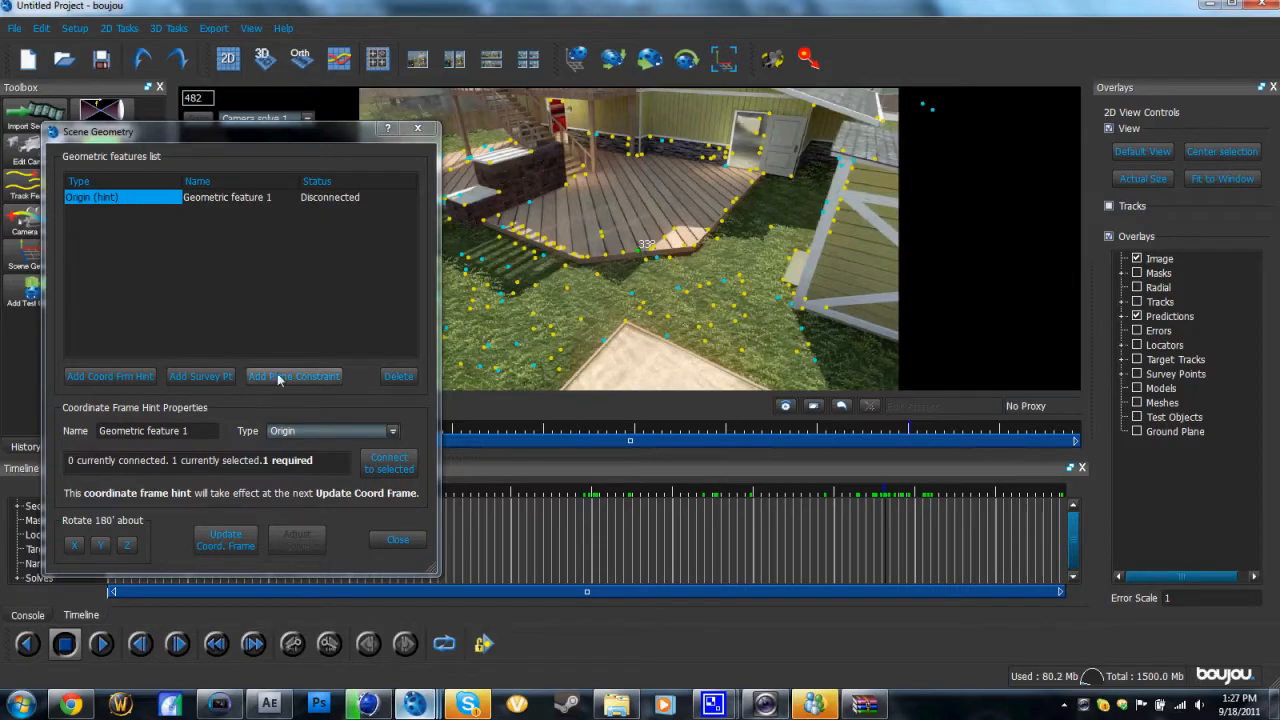
pyautogui.click(394, 466)
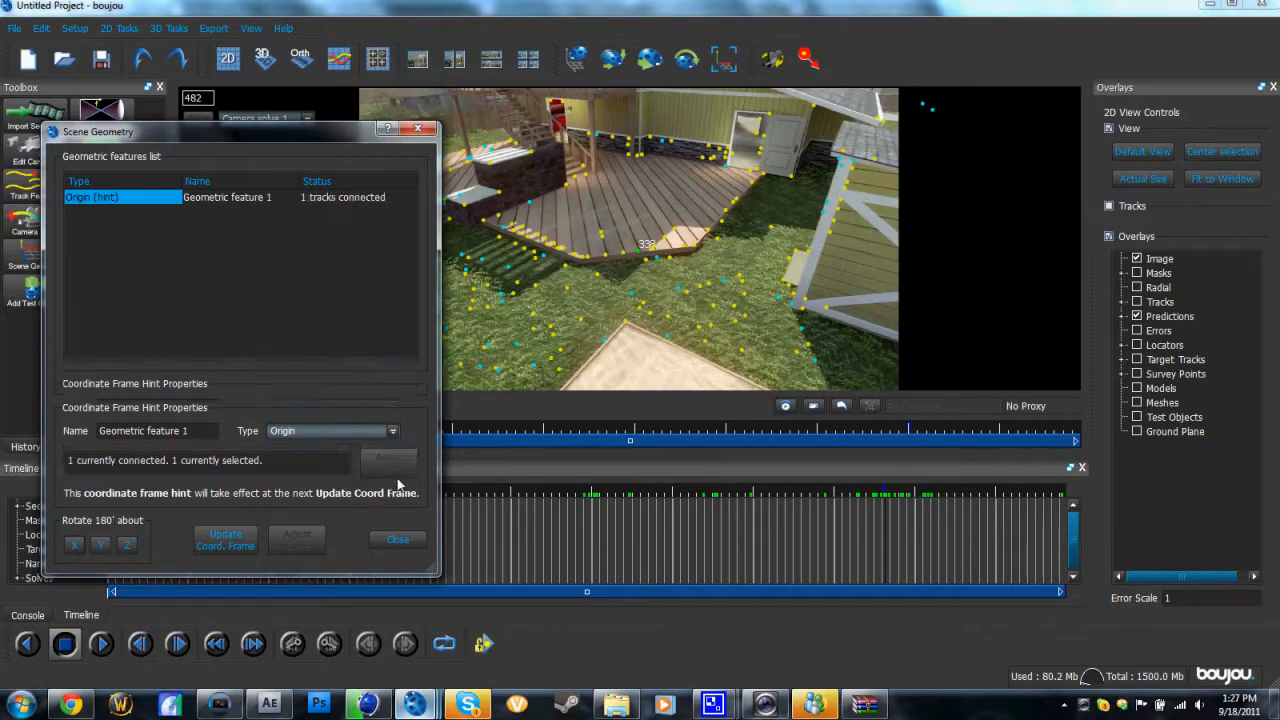
# Step: Add an x-axis coordinate frame hint and connect it to the two tracks at the ends of the deck's front edge
pyautogui.click(109, 372)
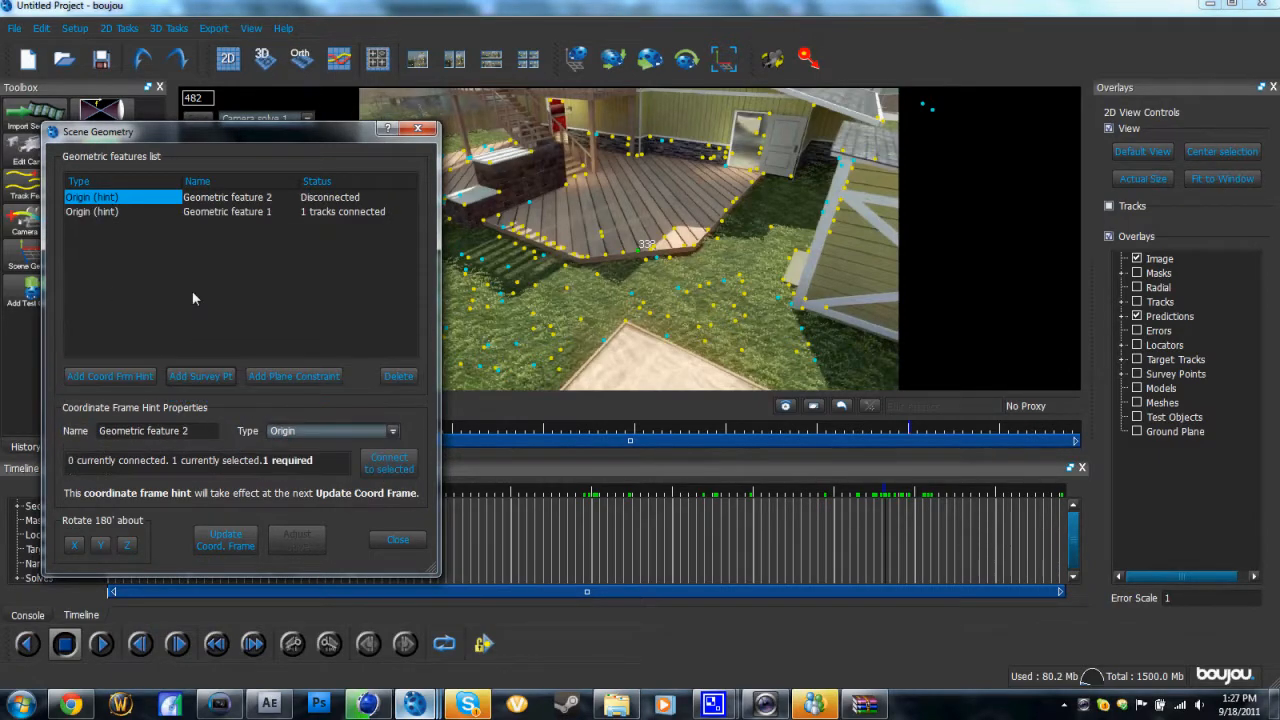
pyautogui.click(301, 432)
pyautogui.click(300, 446)
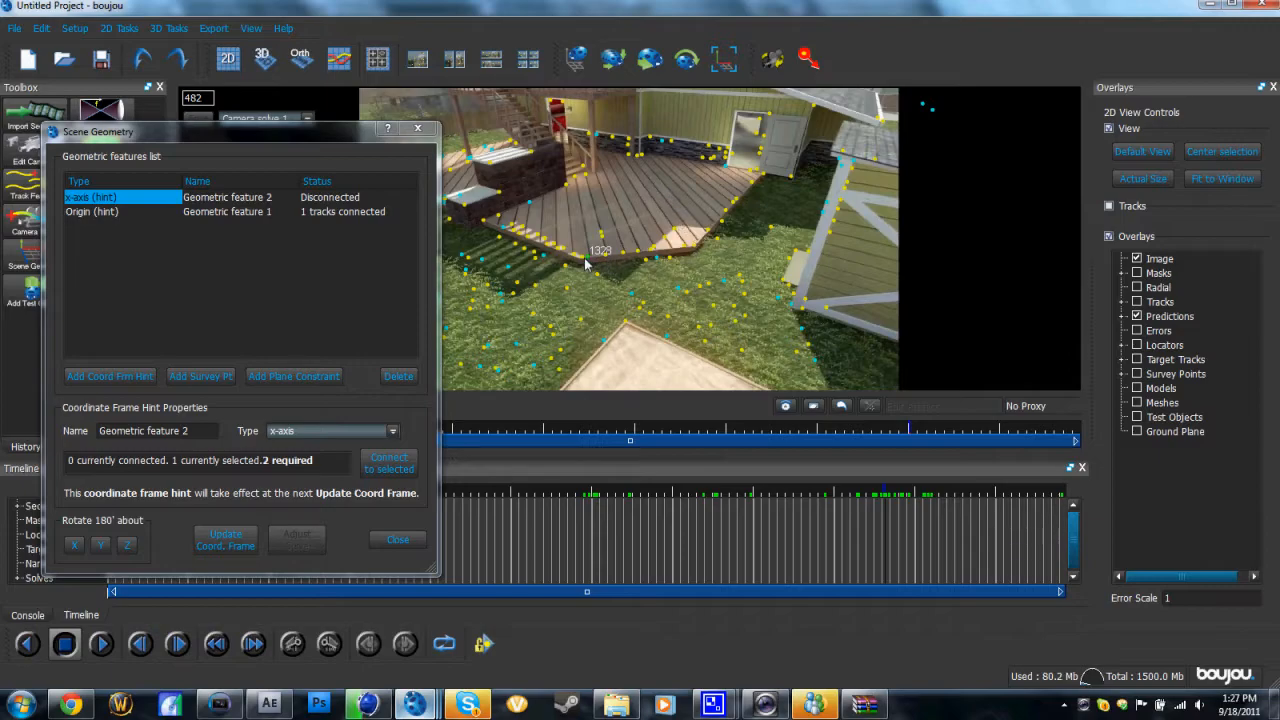
pyautogui.keyDown('shift'); pyautogui.click(697, 252); pyautogui.keyUp('shift')
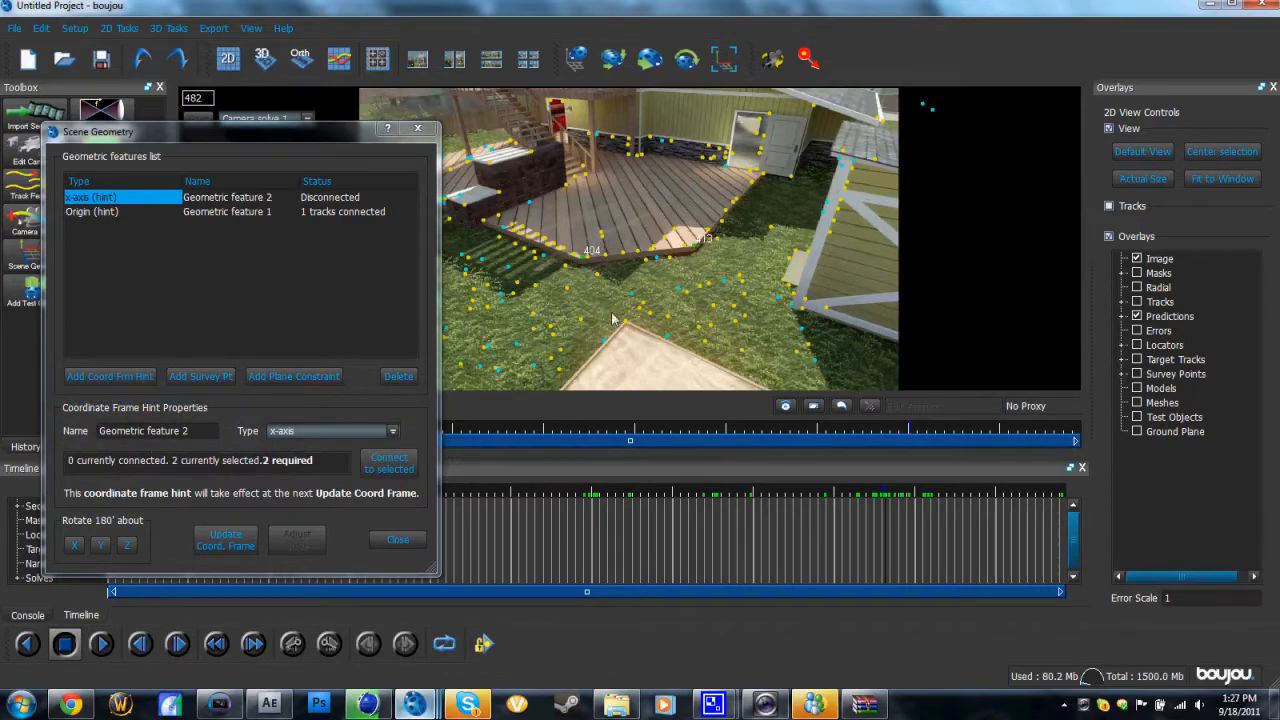
pyautogui.click(397, 467)
pyautogui.click(688, 254)
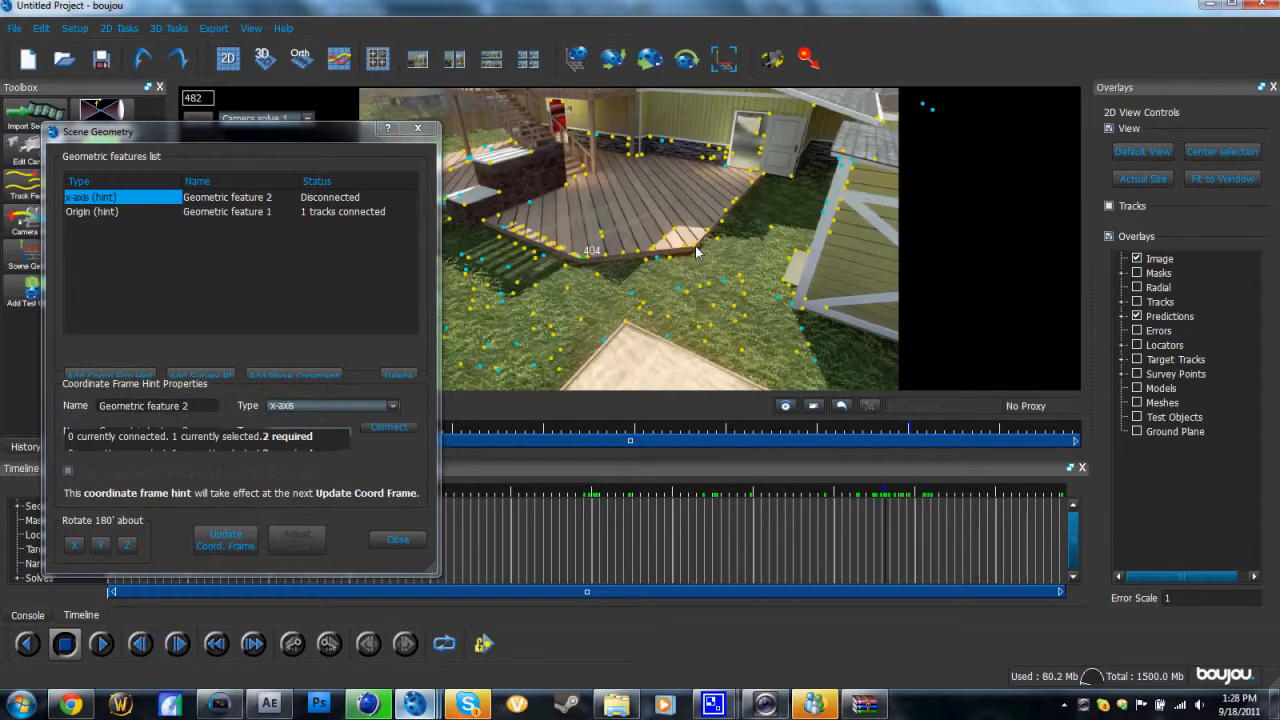
pyautogui.click(583, 259)
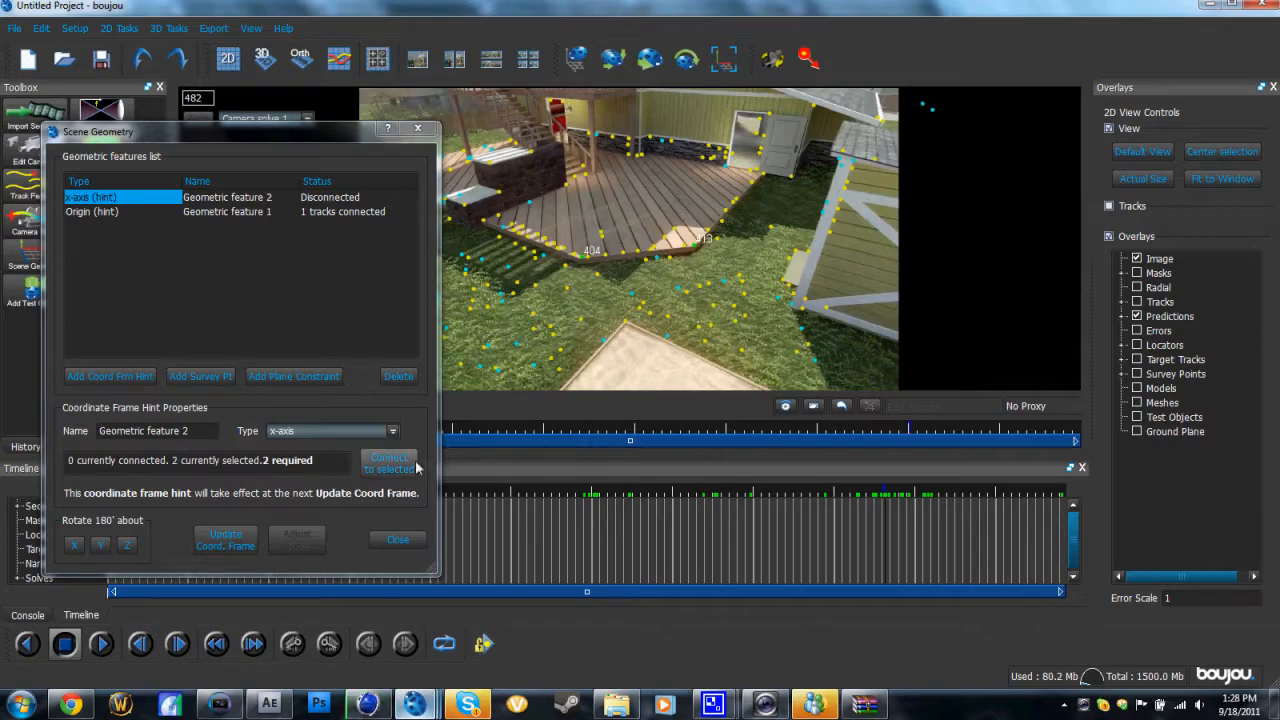
pyautogui.click(388, 463)
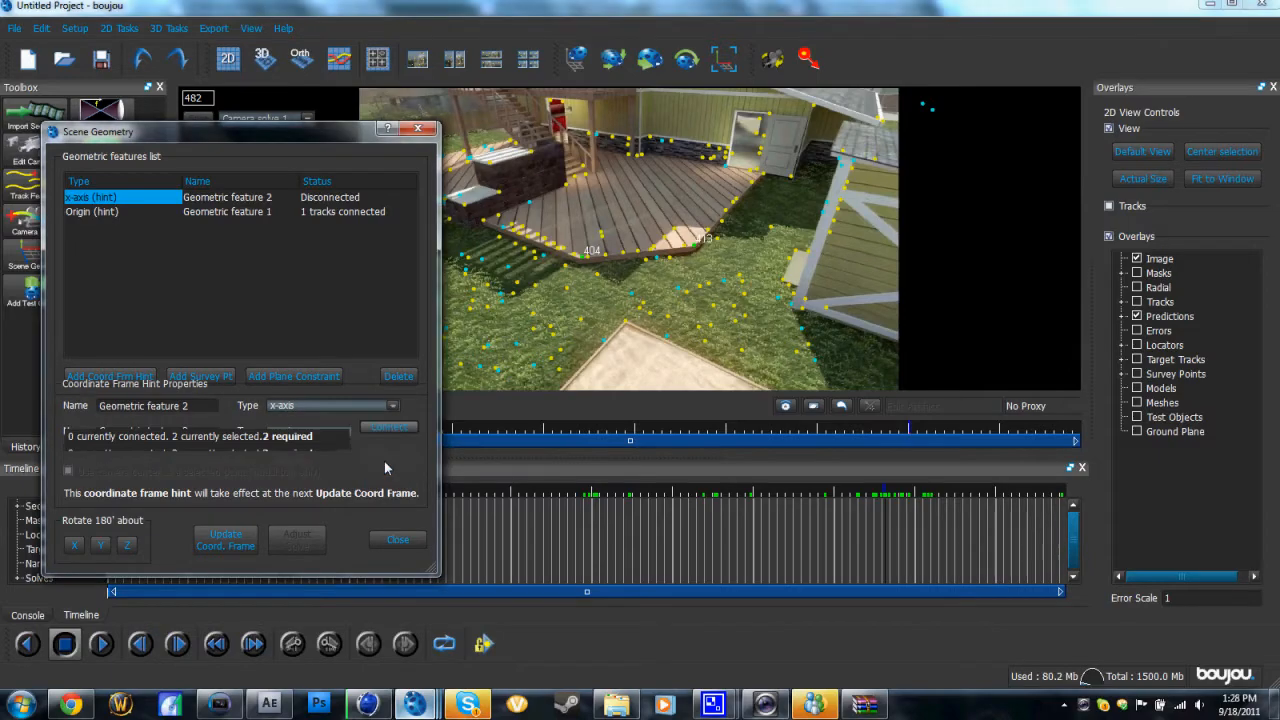
# Step: Add a z-axis hint connected to the tracks at the deck's front corner and the house wall, and update the coordinate frame
pyautogui.click(141, 220)
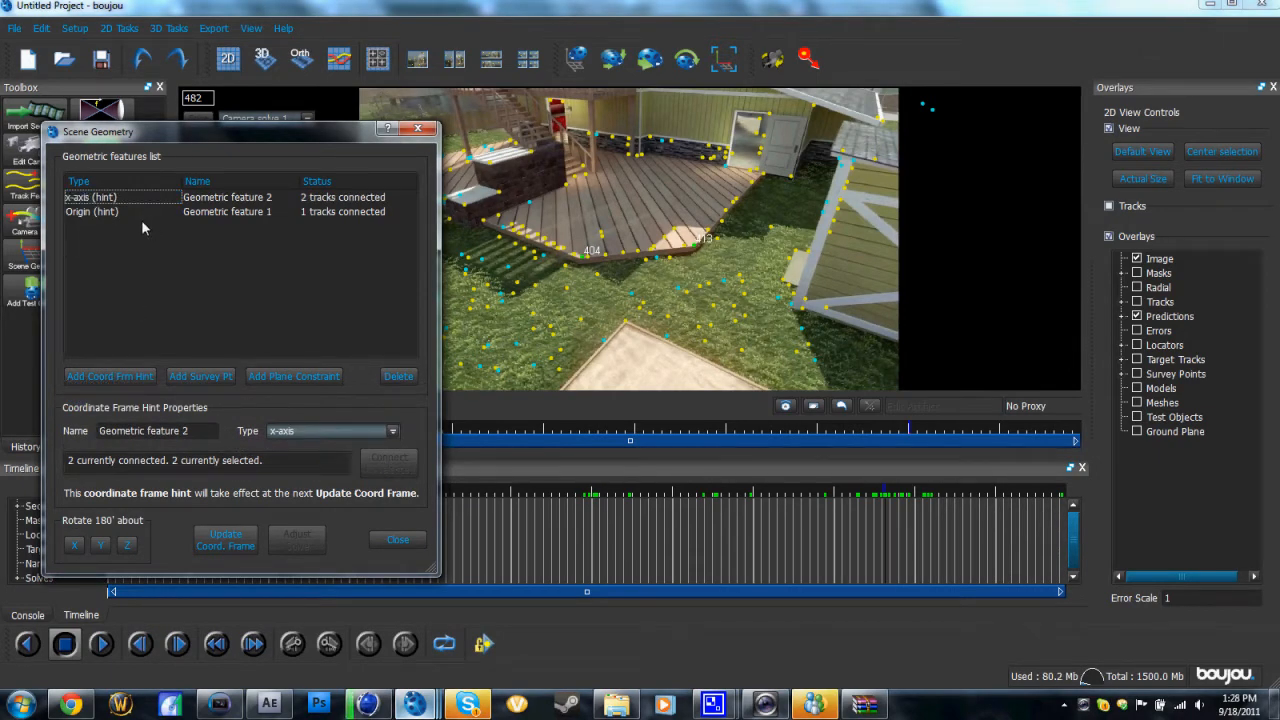
pyautogui.click(130, 377)
pyautogui.click(369, 430)
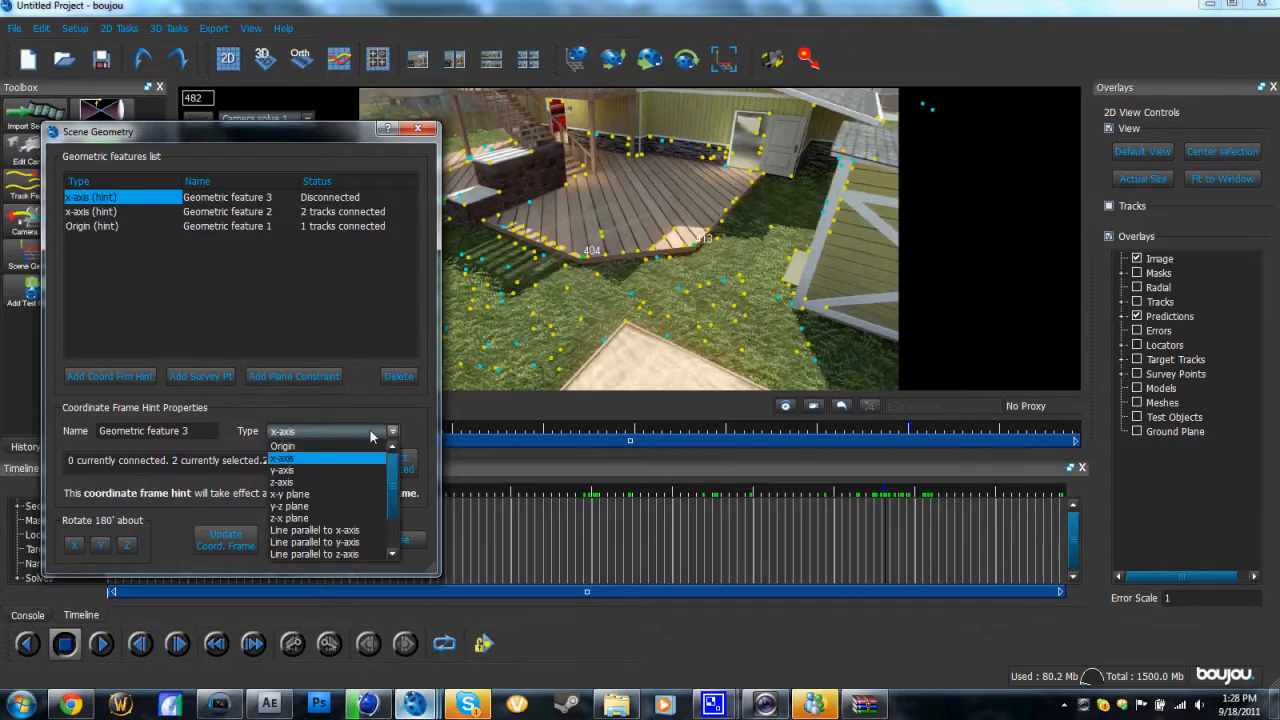
pyautogui.click(300, 482)
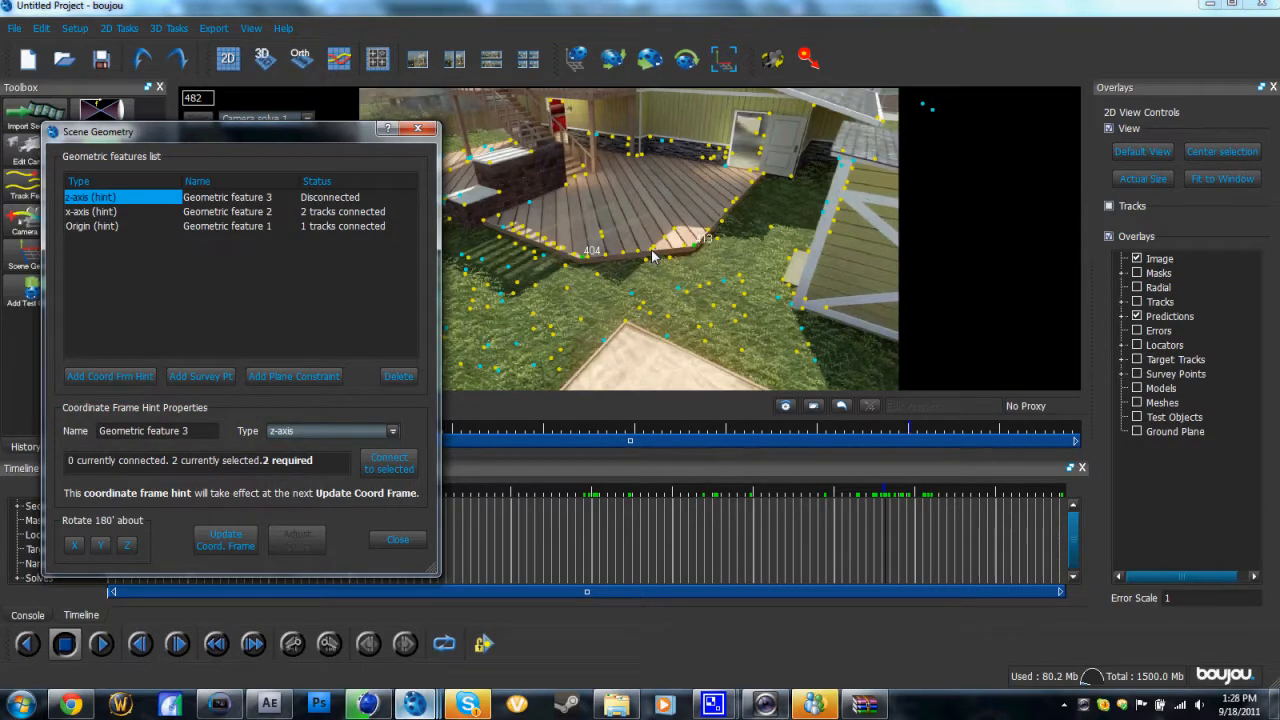
pyautogui.click(650, 257)
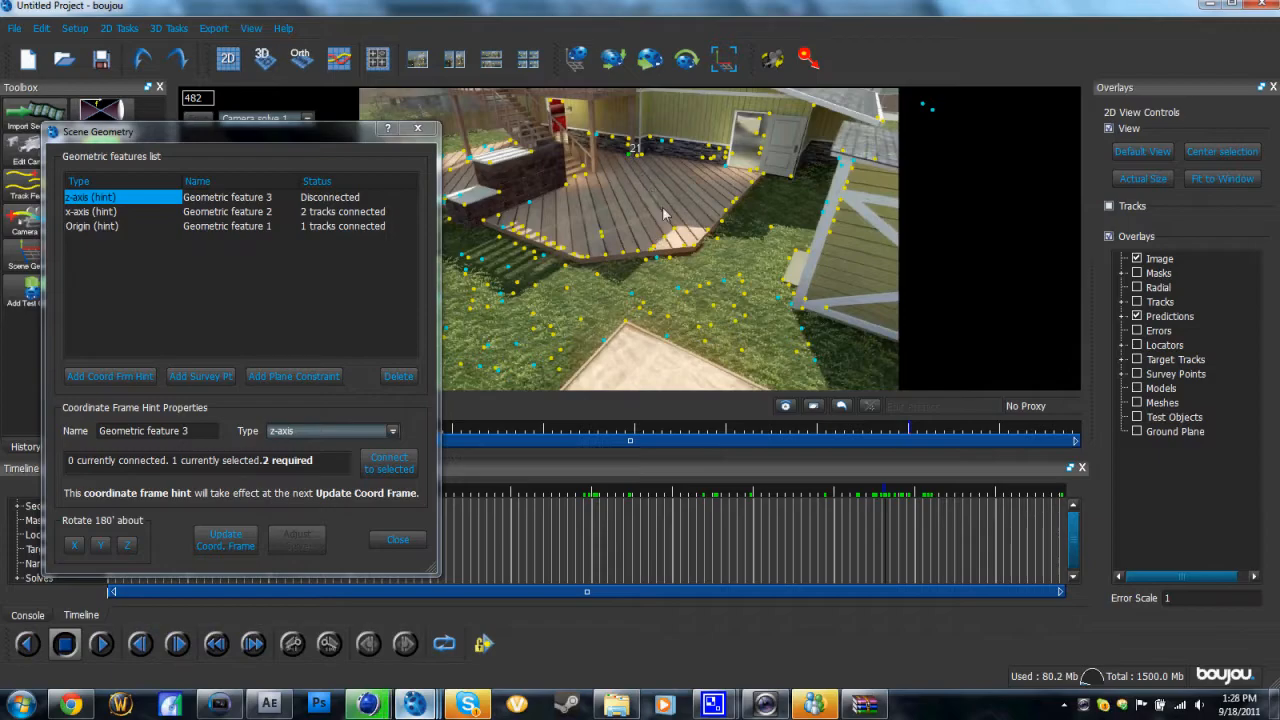
pyautogui.click(696, 250)
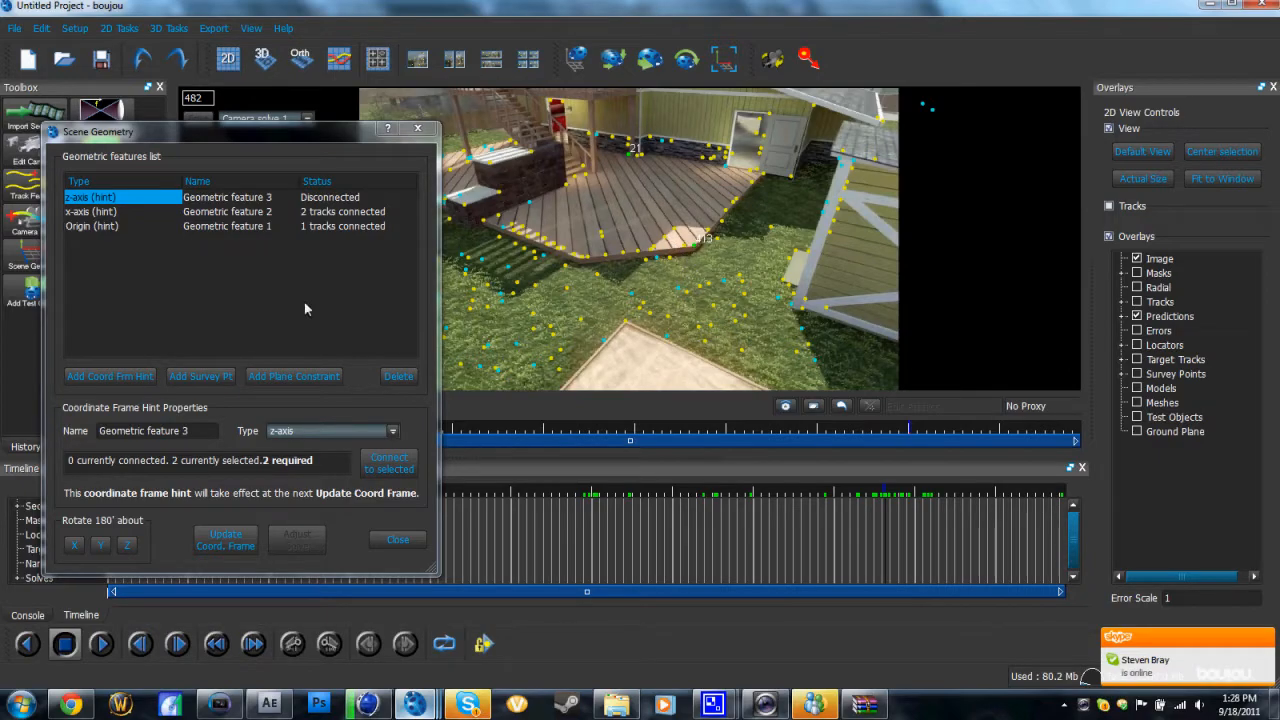
pyautogui.click(389, 462)
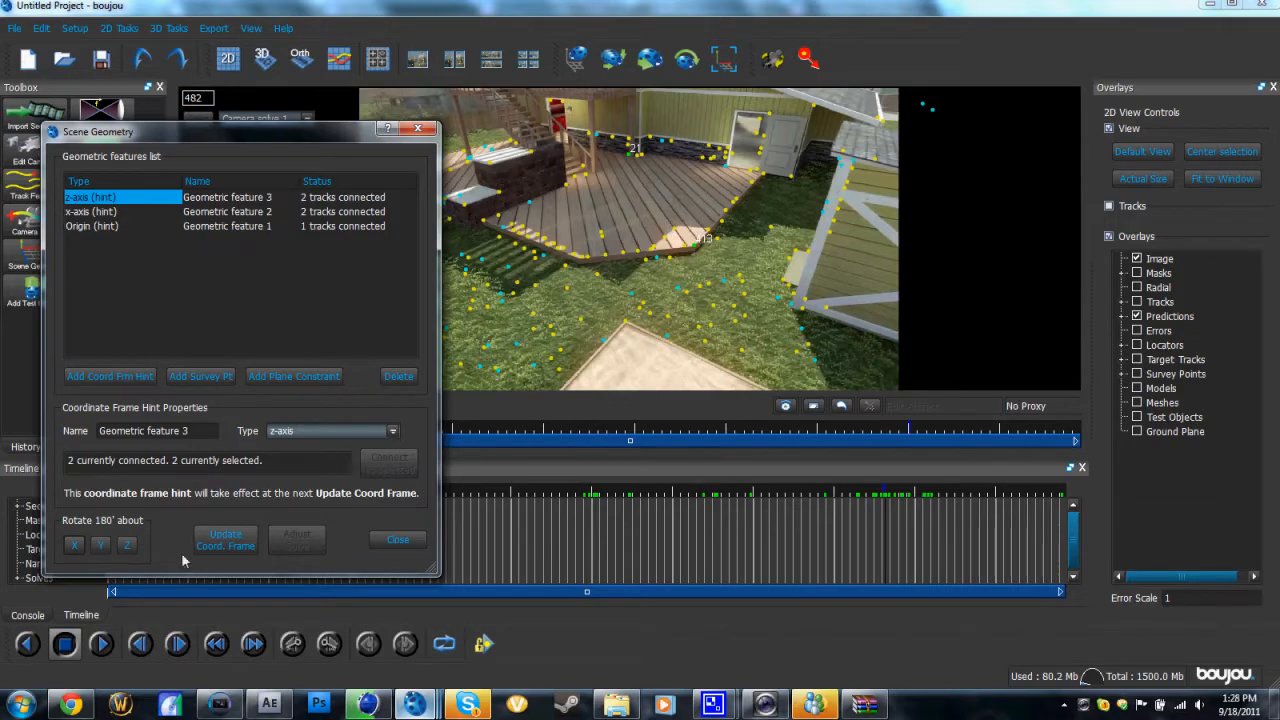
pyautogui.click(216, 541)
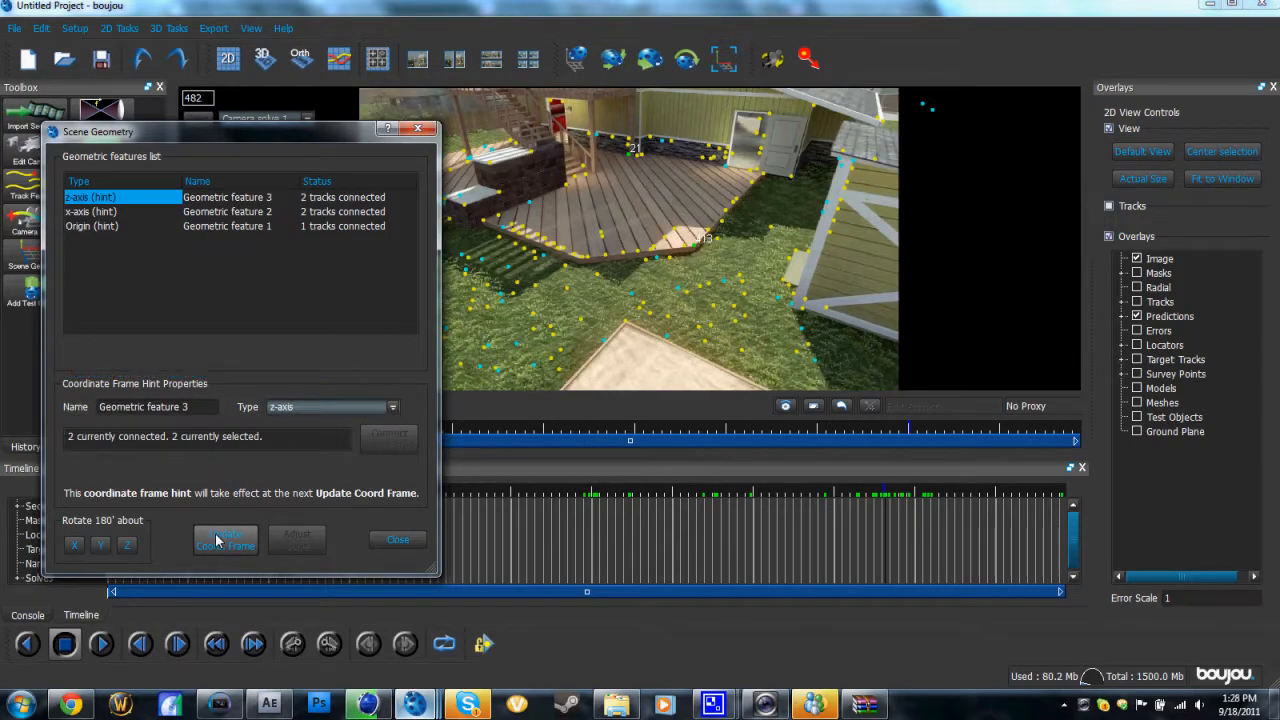
pyautogui.click(417, 128)
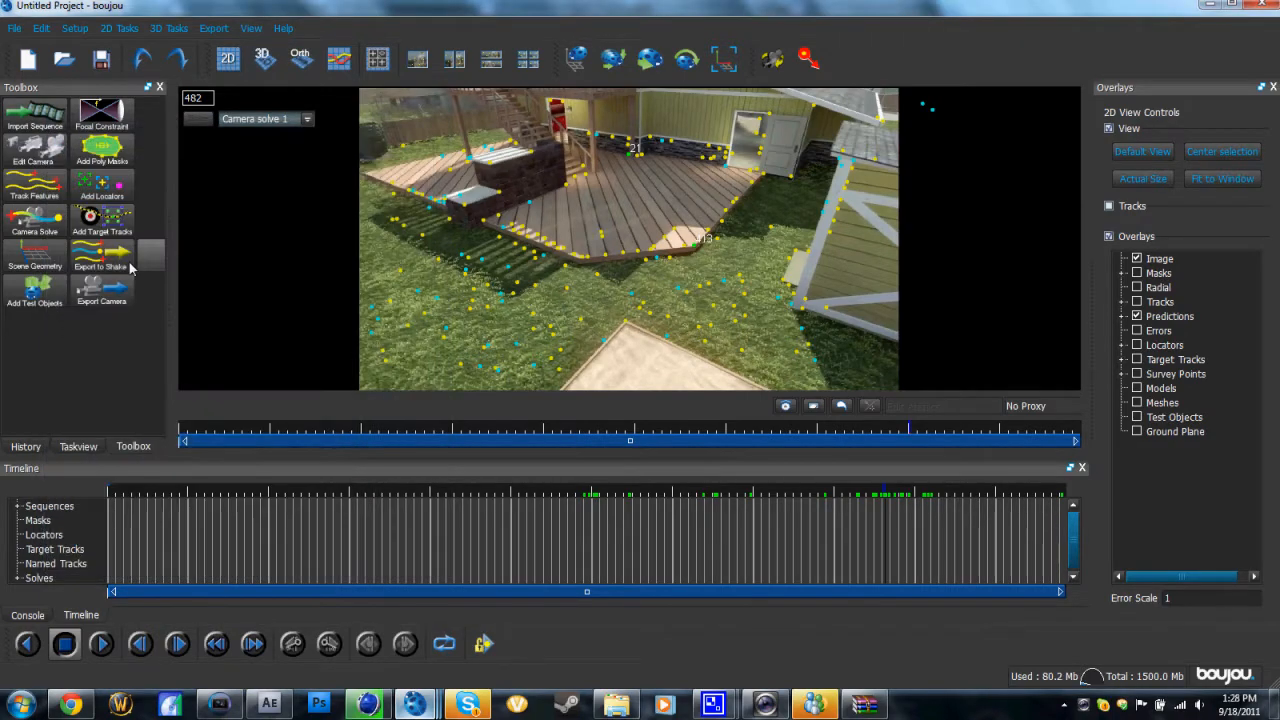
# Step: Export the camera solve in Cinema 4D format with the scene scaled by 100, overwriting Untitled Project.c4d in the Boujou folder
pyautogui.click(93, 300)
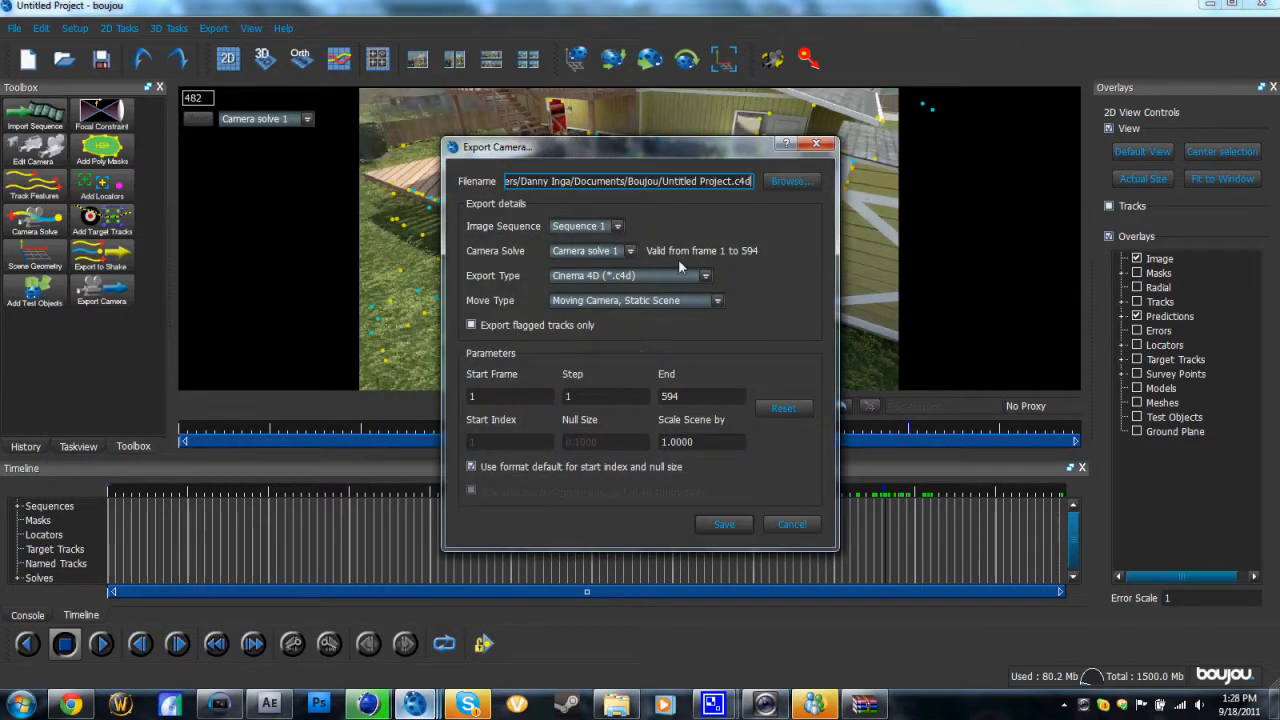
pyautogui.doubleClick(744, 440)
pyautogui.write('1000')
pyautogui.press('BackSpace')
pyautogui.click(764, 462)
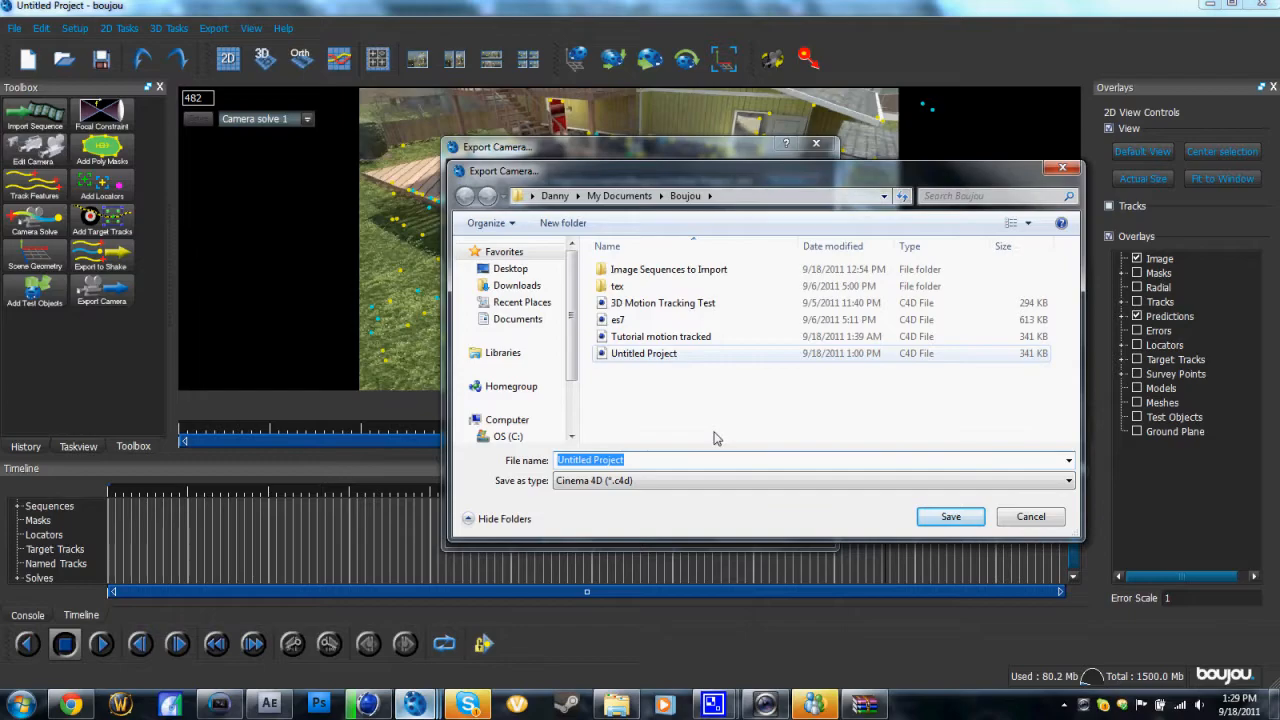
pyautogui.doubleClick(682, 358)
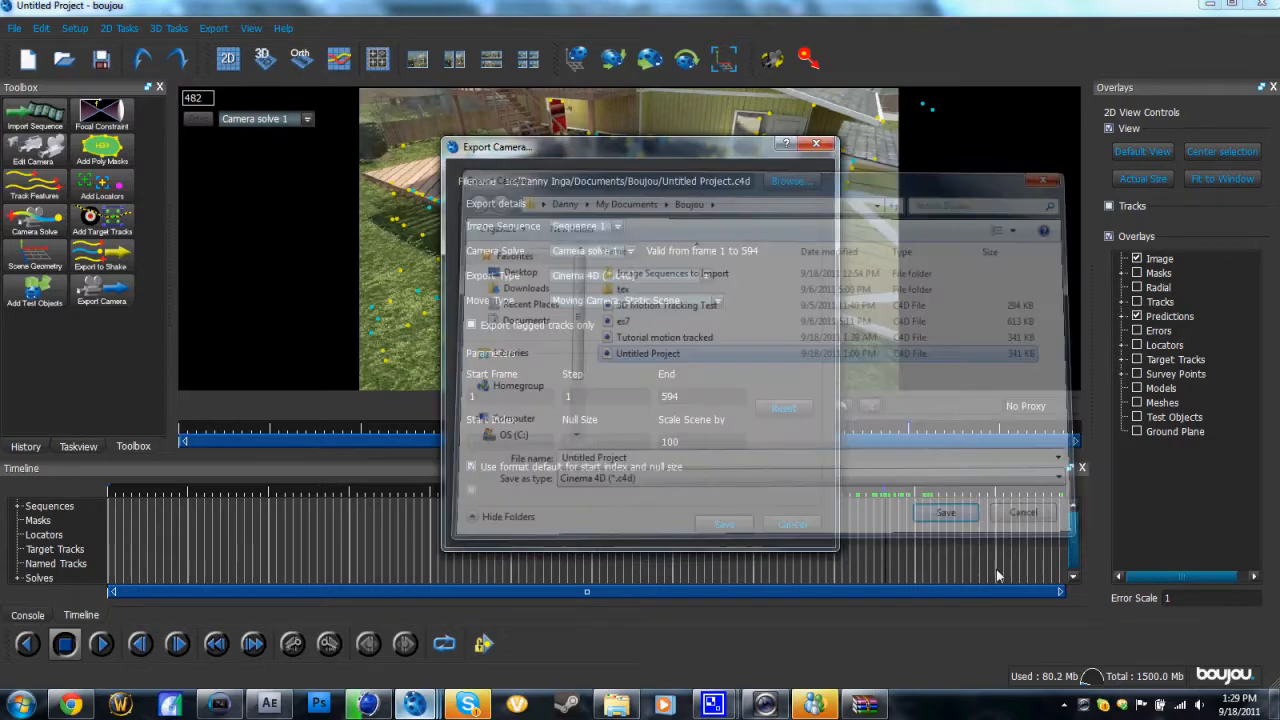
pyautogui.click(724, 525)
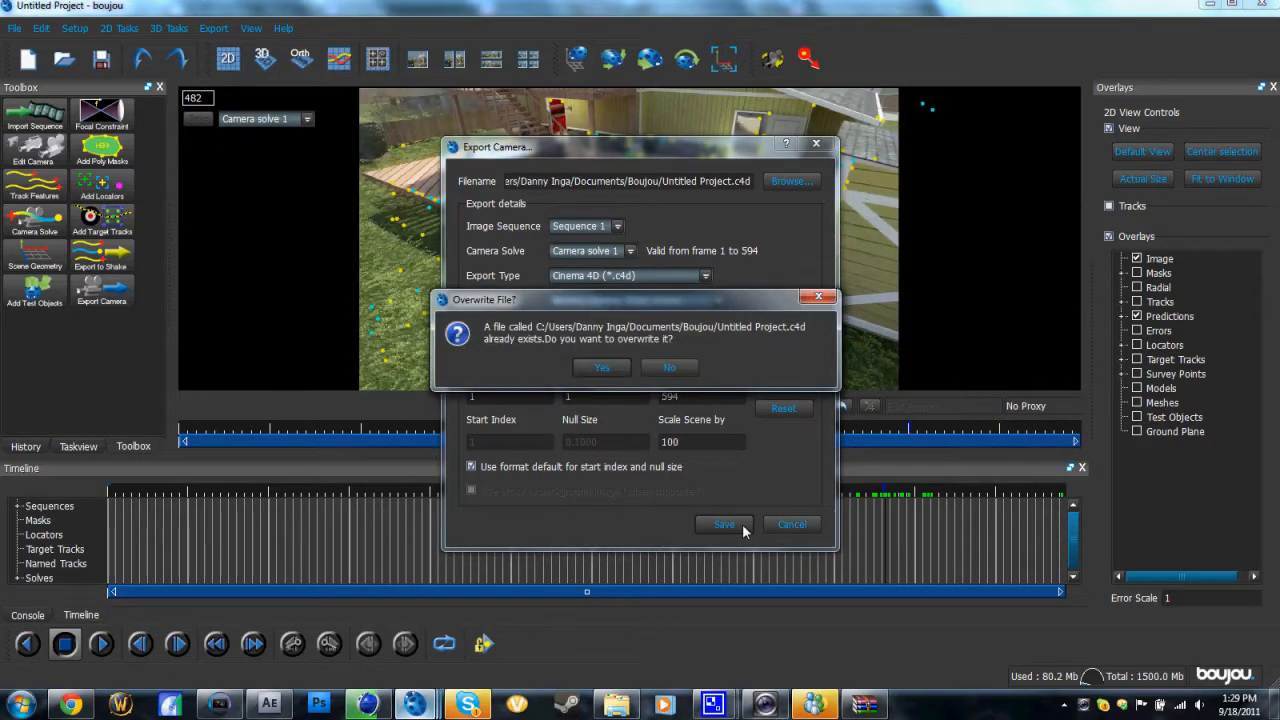
pyautogui.click(602, 369)
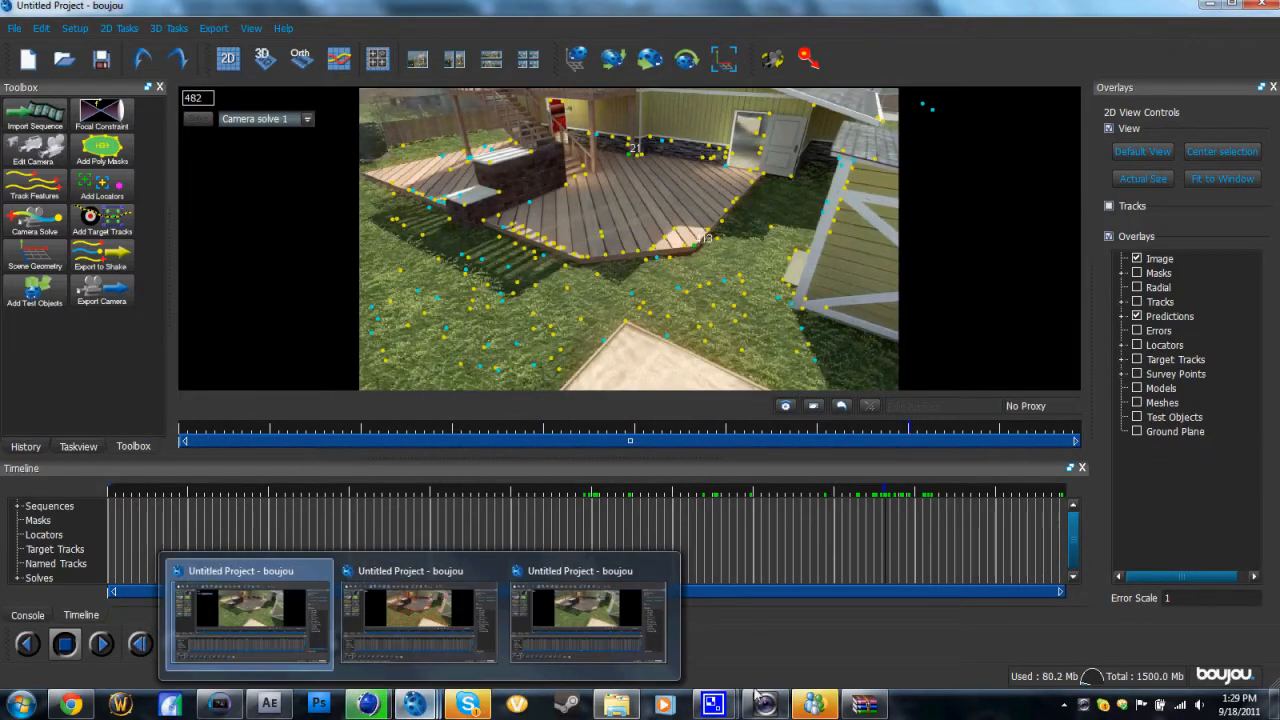
pyautogui.click(616, 704)
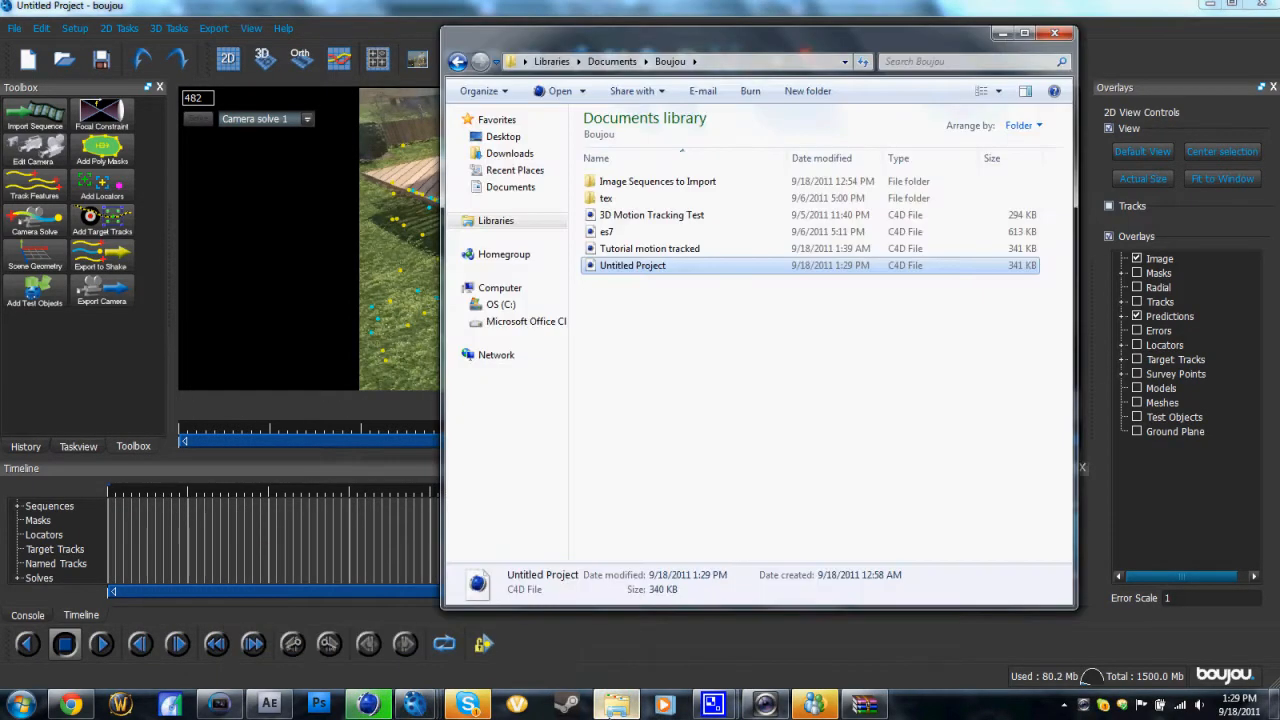
pyautogui.doubleClick(641, 266)
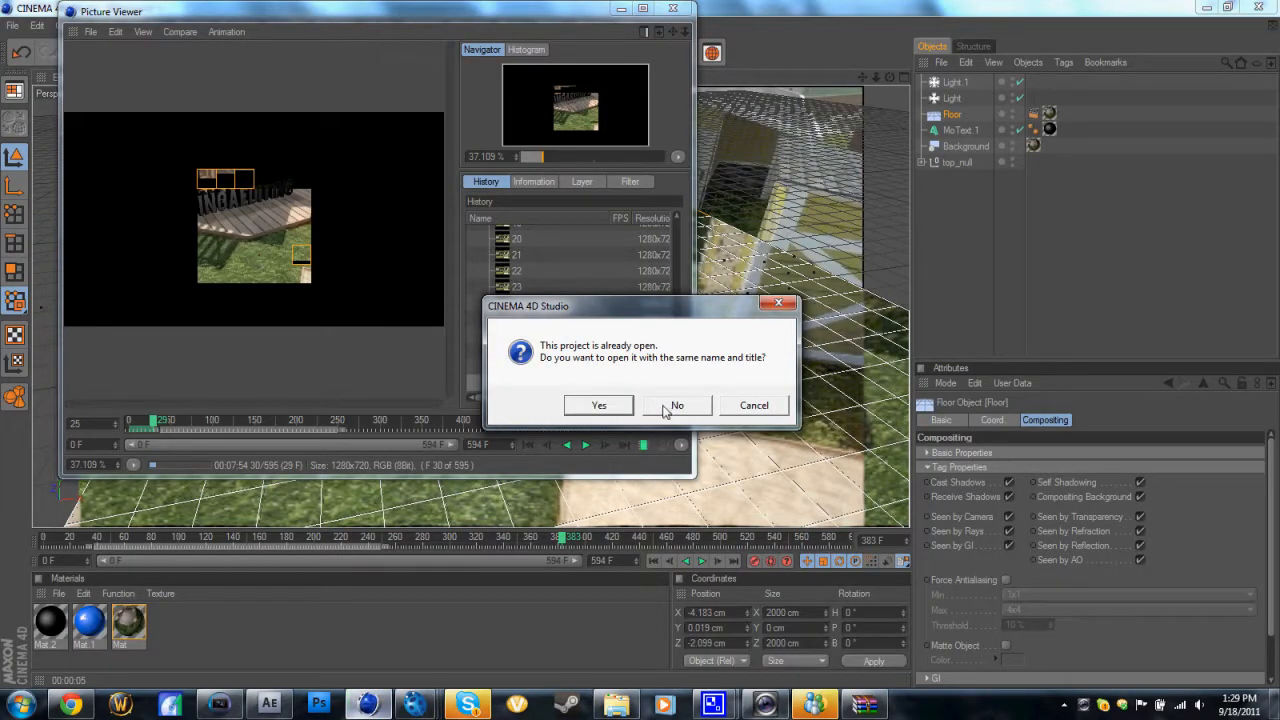
pyautogui.click(755, 405)
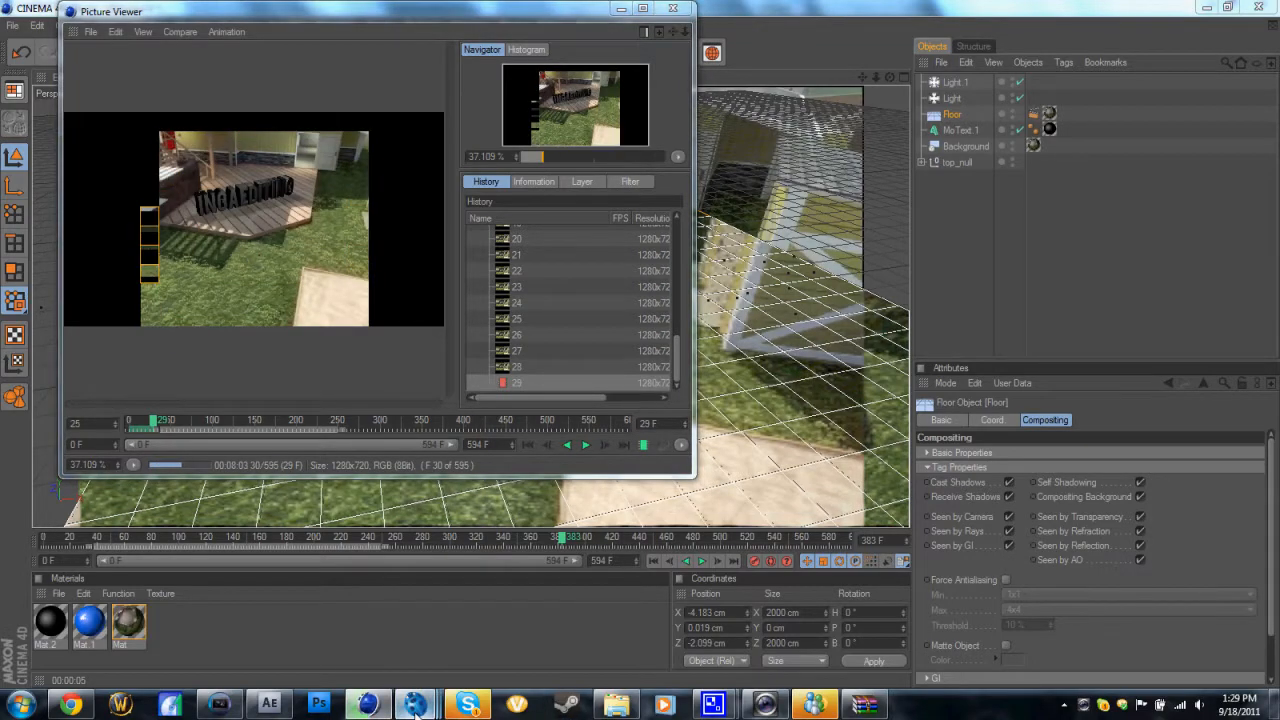
# Step: Switch to boujou and export the camera solve in Cinema 4D format with the scene scaled by 100, saving as Untitled Project 2
pyautogui.moveTo(415, 708)
pyautogui.click(414, 620)
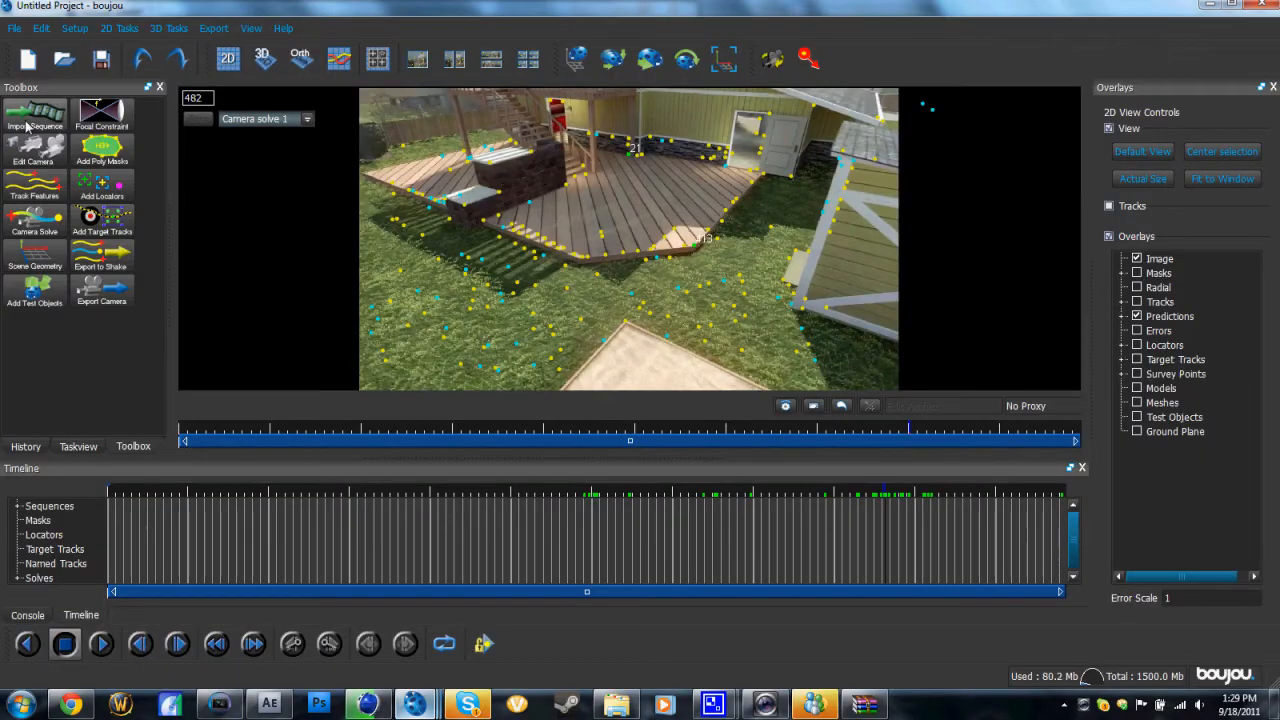
pyautogui.click(84, 289)
pyautogui.write('100')
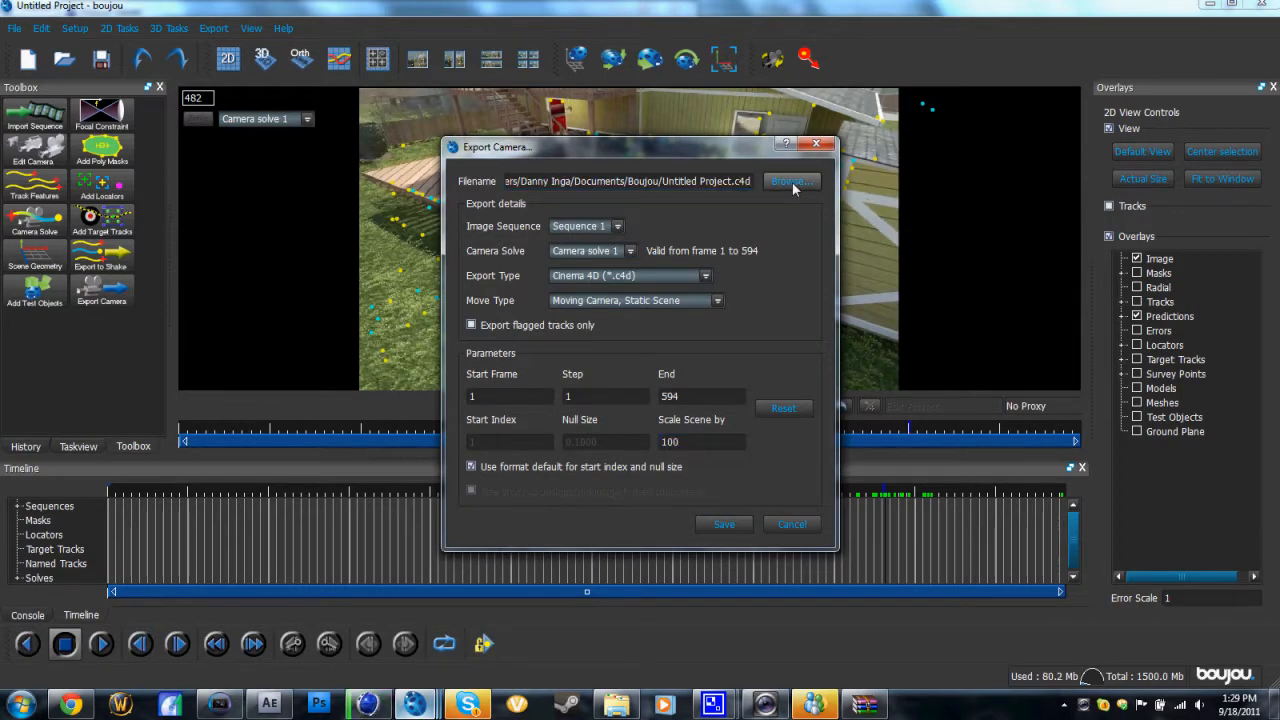
pyautogui.click(791, 181)
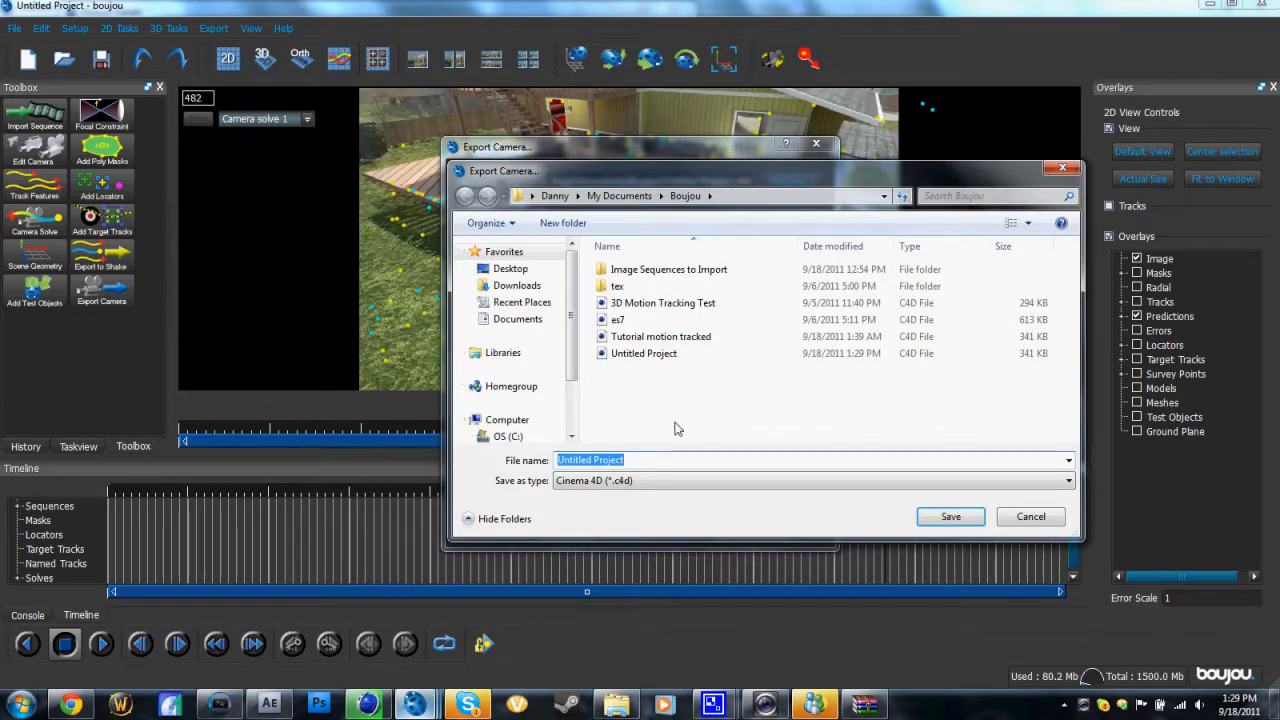
pyautogui.press('Right')
pyautogui.write('2')
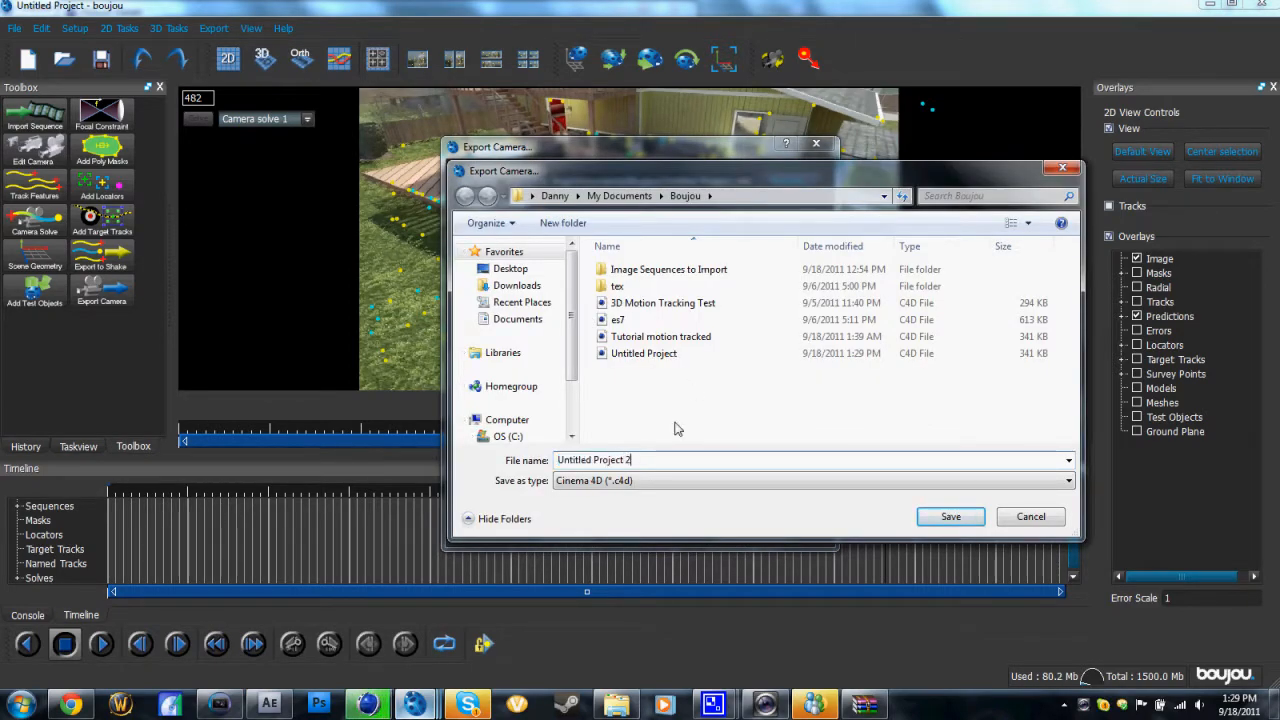
pyautogui.click(966, 522)
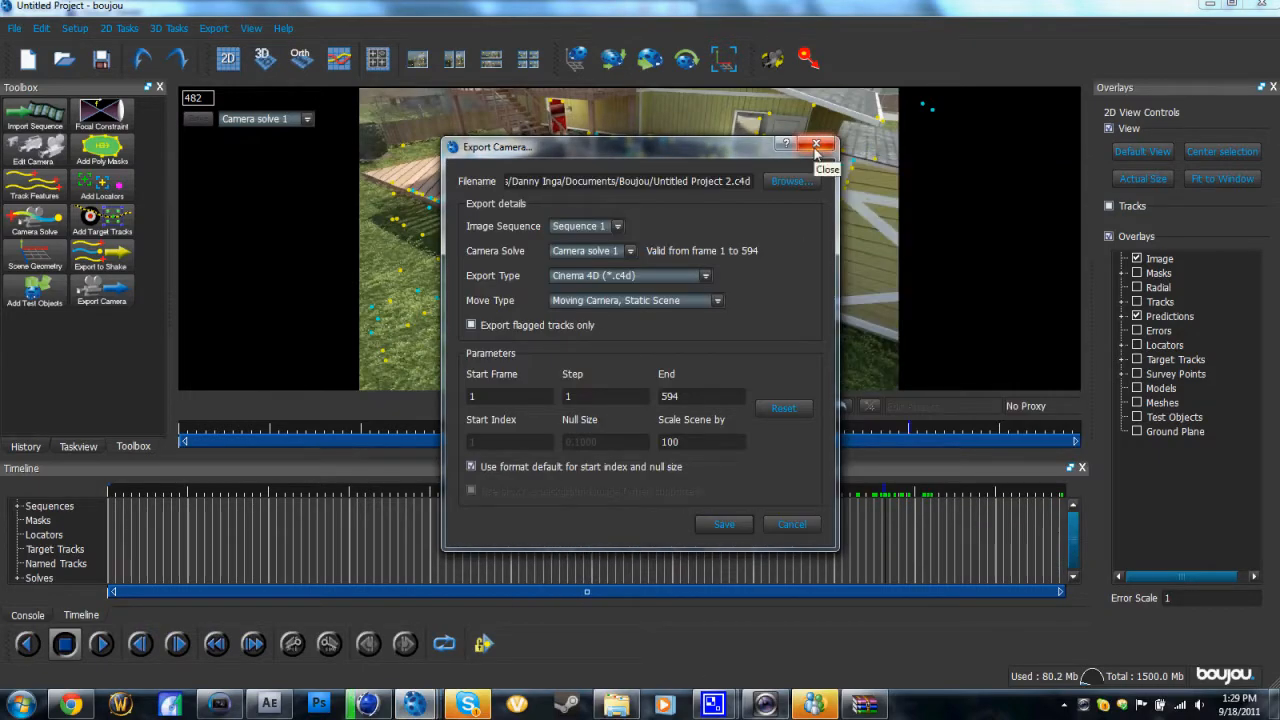
pyautogui.click(724, 526)
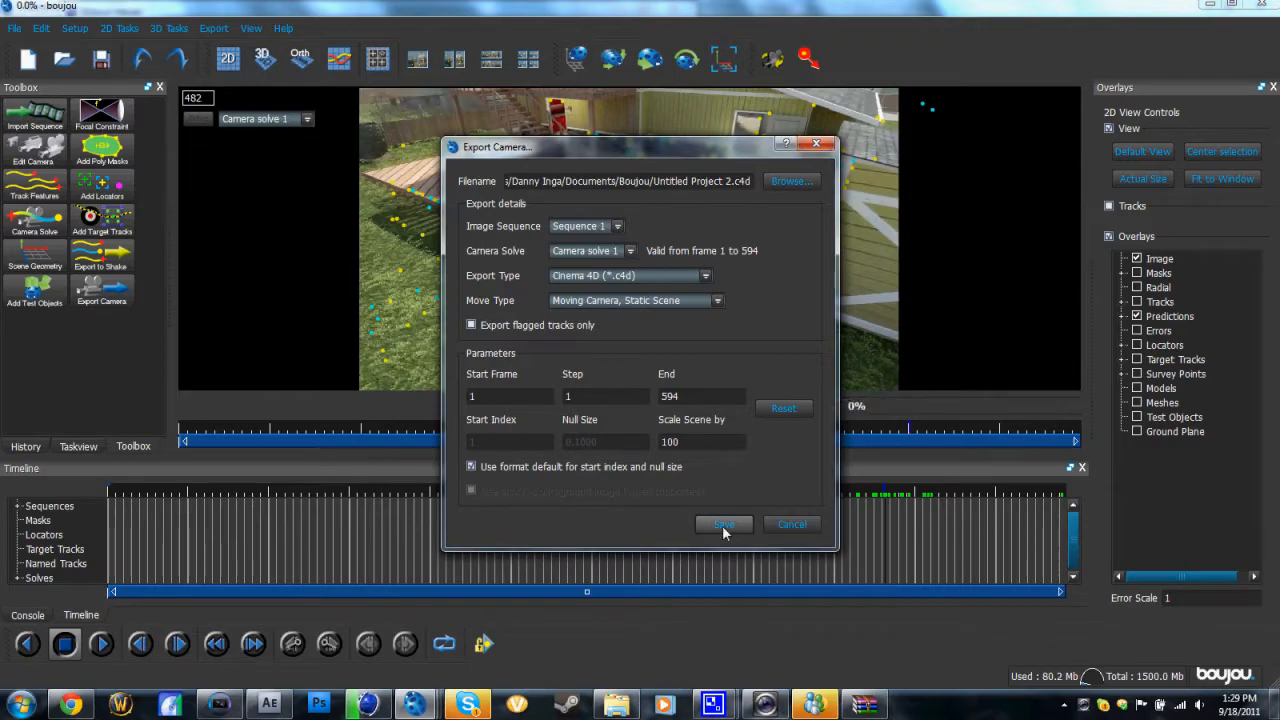
# Step: Open the exported Untitled Project 2.c4d in Cinema 4D with the offered import settings and minimize the Picture Viewer
pyautogui.moveTo(475, 712)
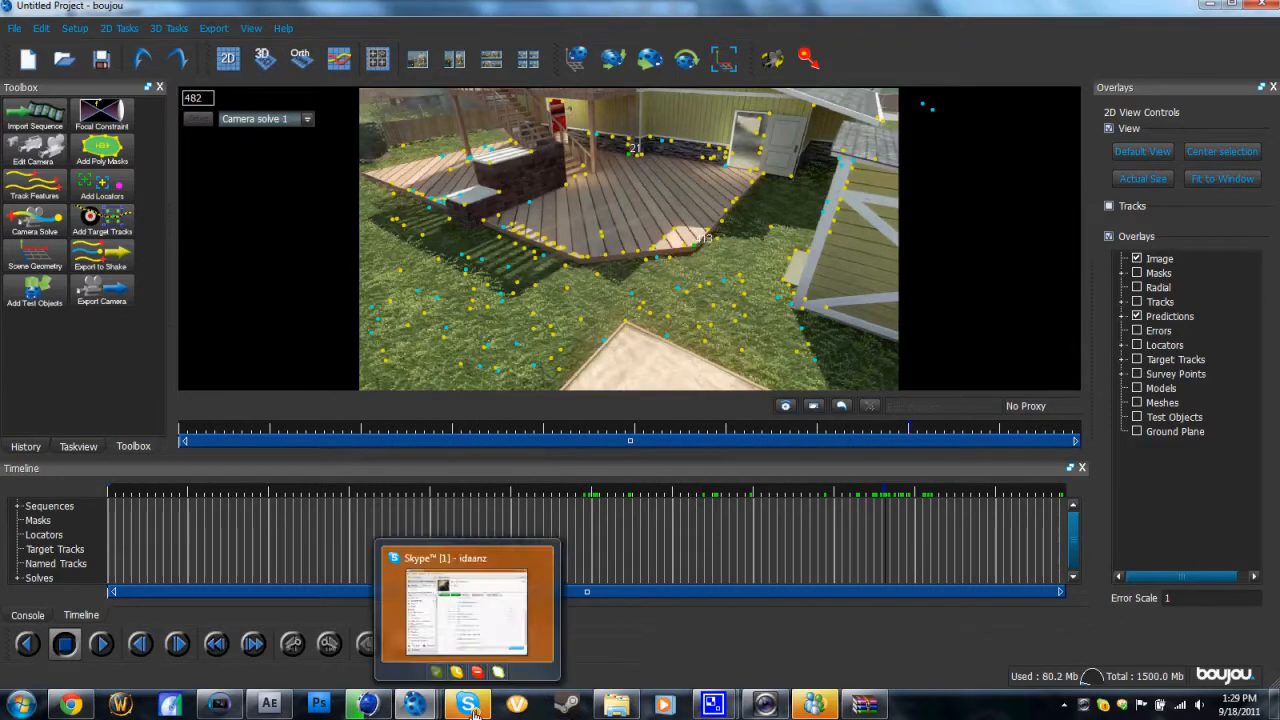
pyautogui.click(617, 706)
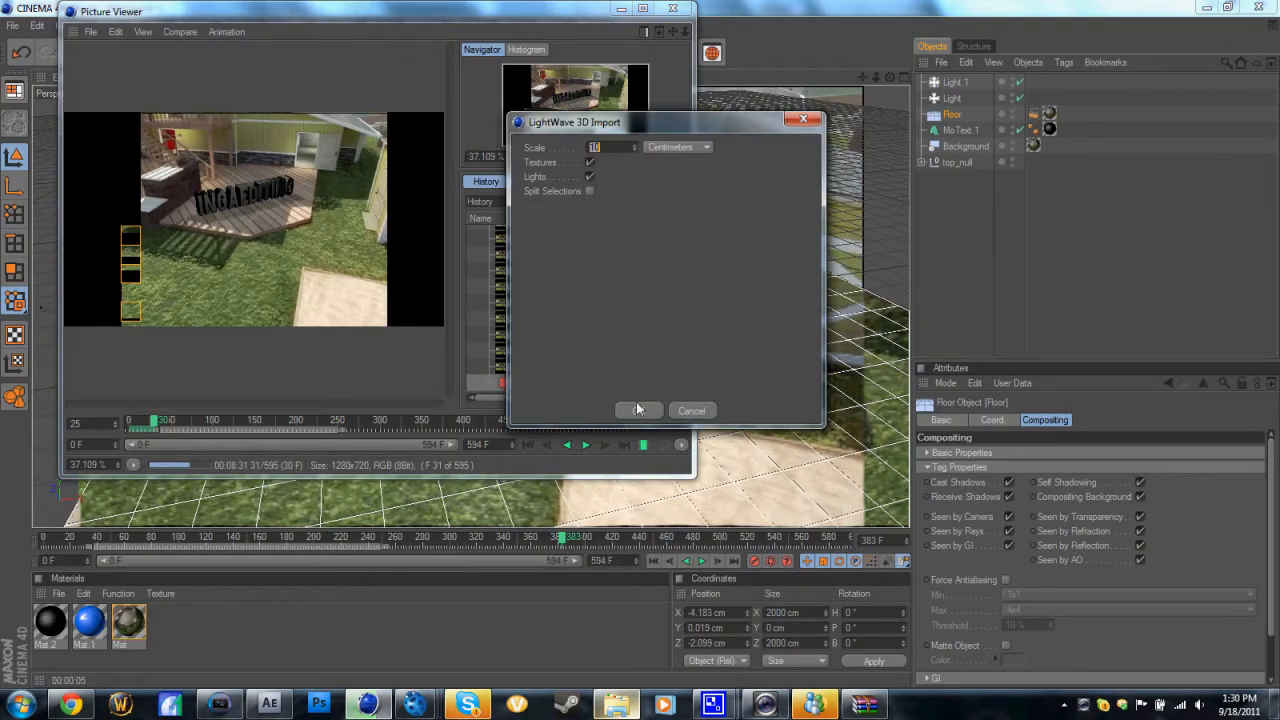
pyautogui.click(638, 411)
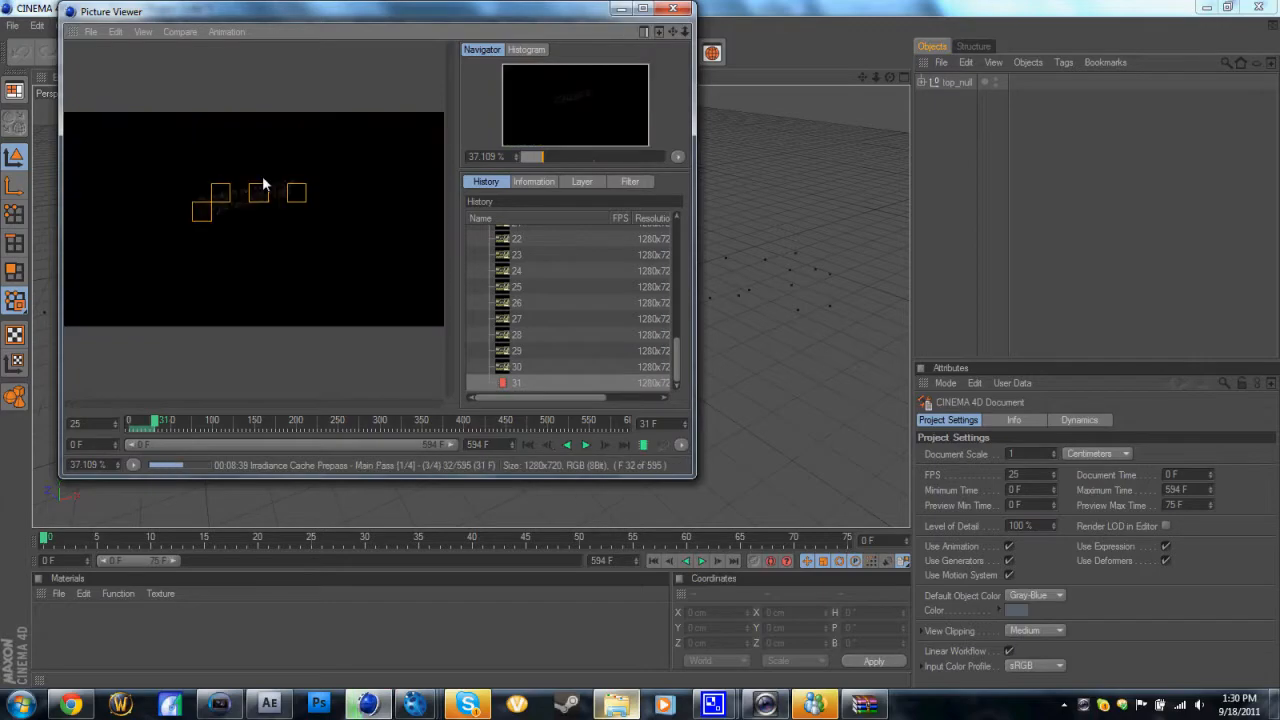
pyautogui.click(622, 10)
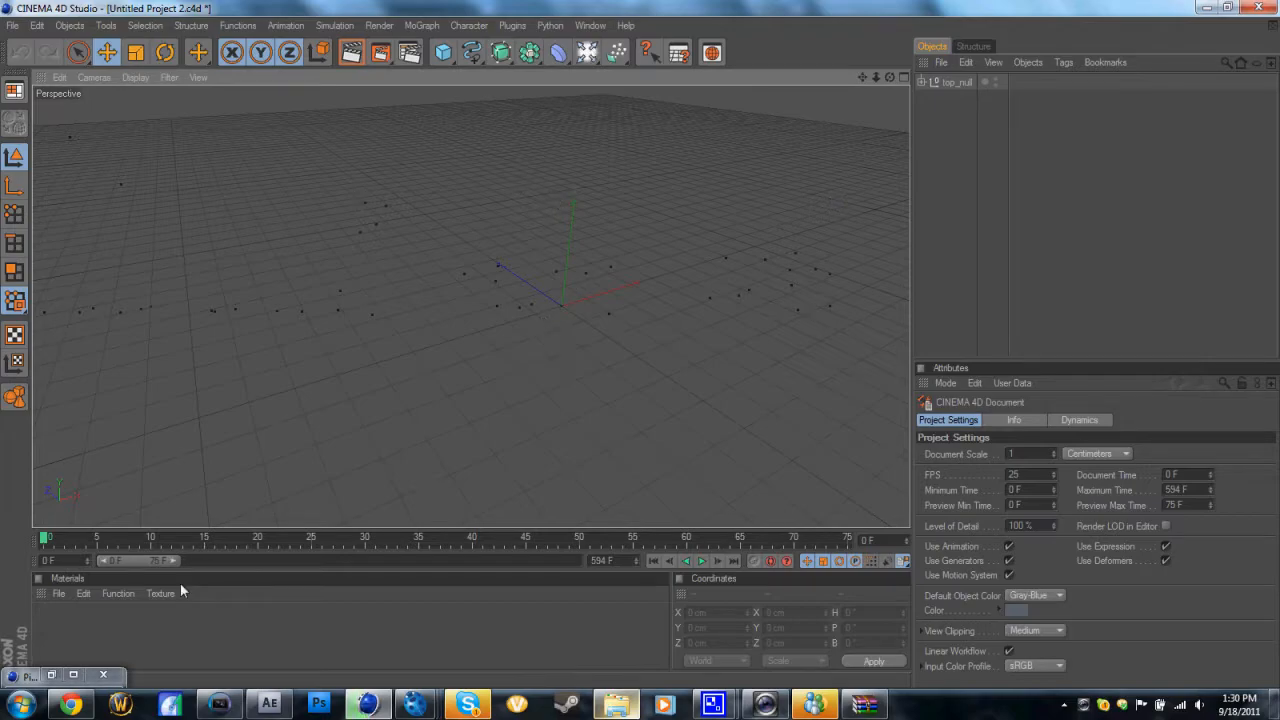
# Step: Create a material and load Tutorial for Motion Tracking_000000 as its color texture without copying the image to the document location
pyautogui.doubleClick(160, 630)
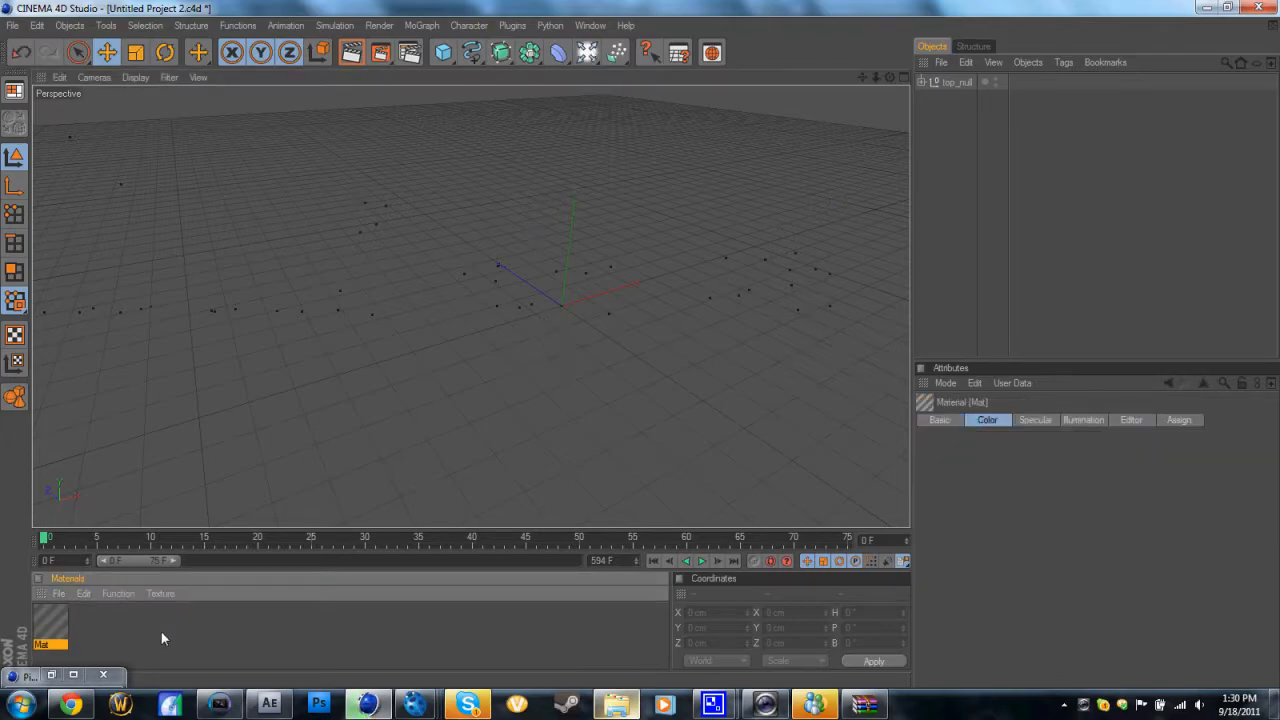
pyautogui.doubleClick(57, 626)
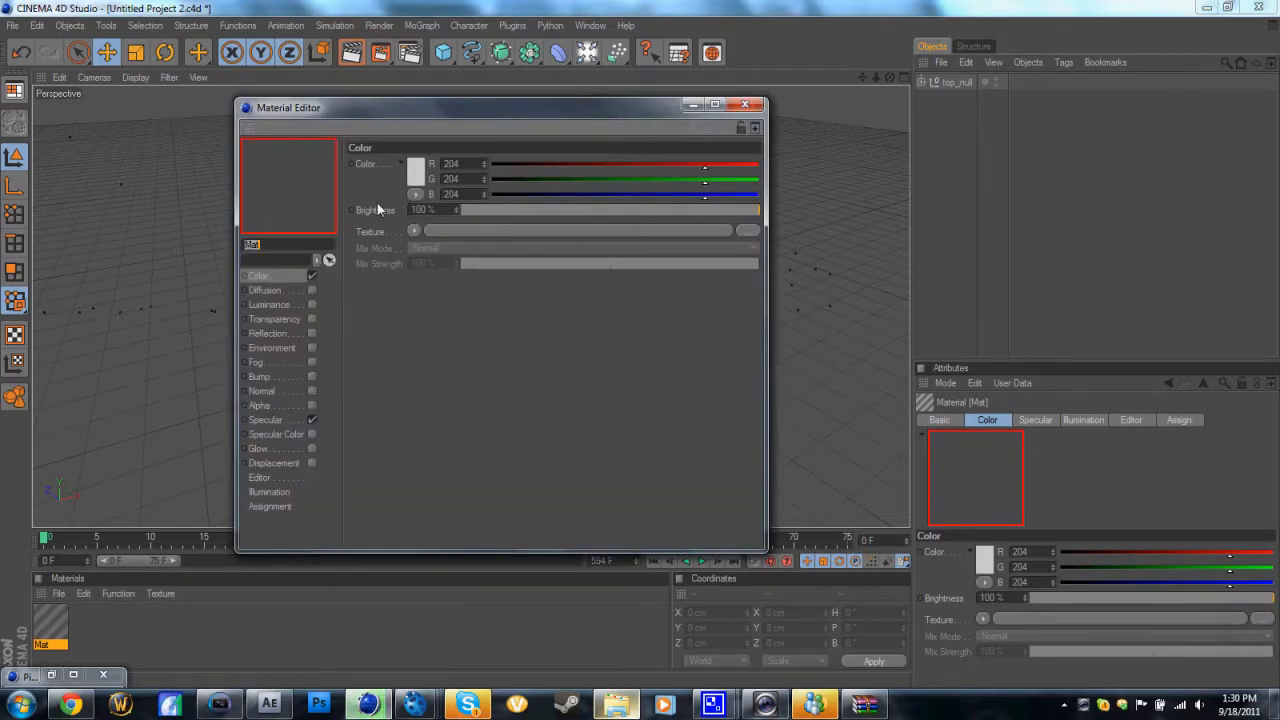
pyautogui.click(745, 104)
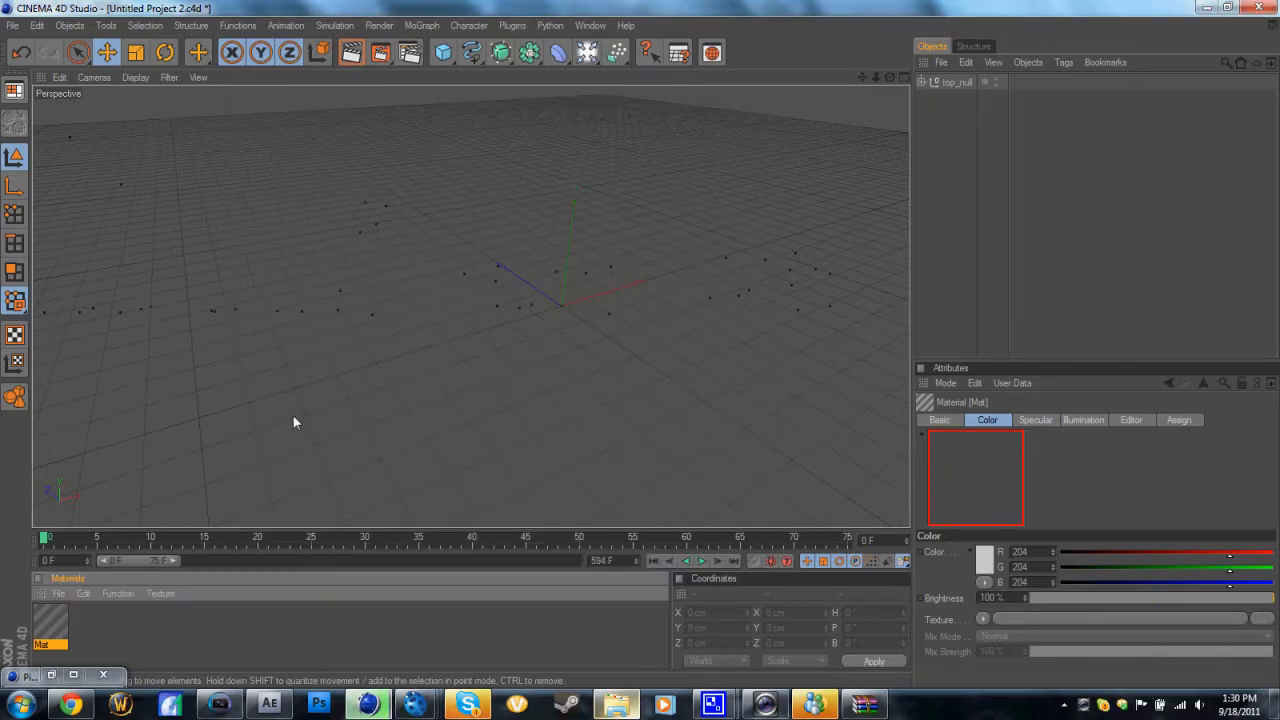
pyautogui.doubleClick(54, 626)
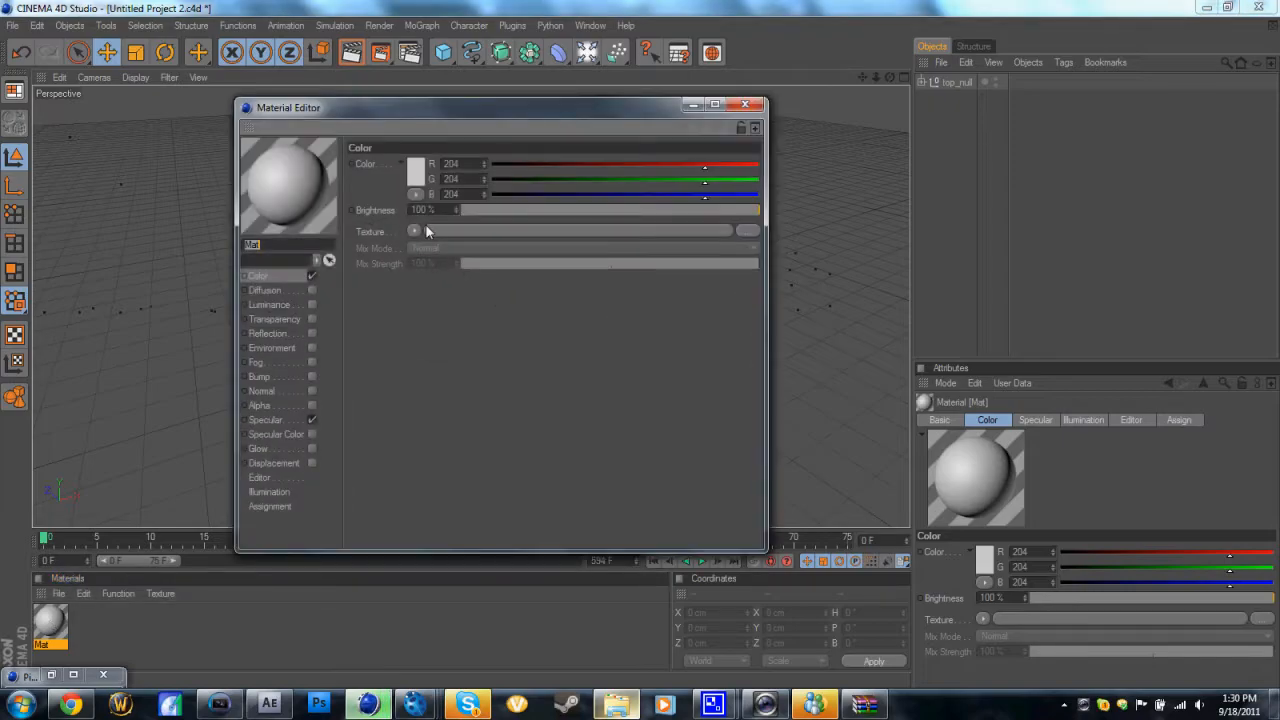
pyautogui.click(751, 233)
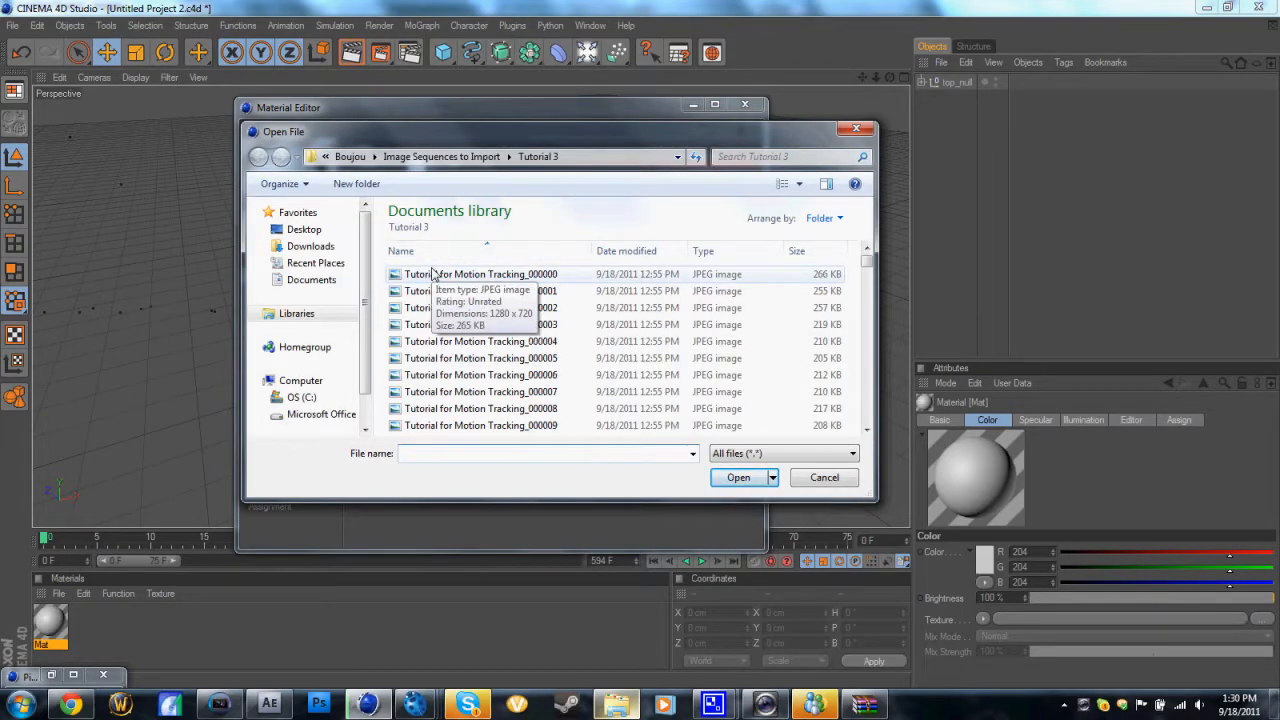
pyautogui.click(433, 274)
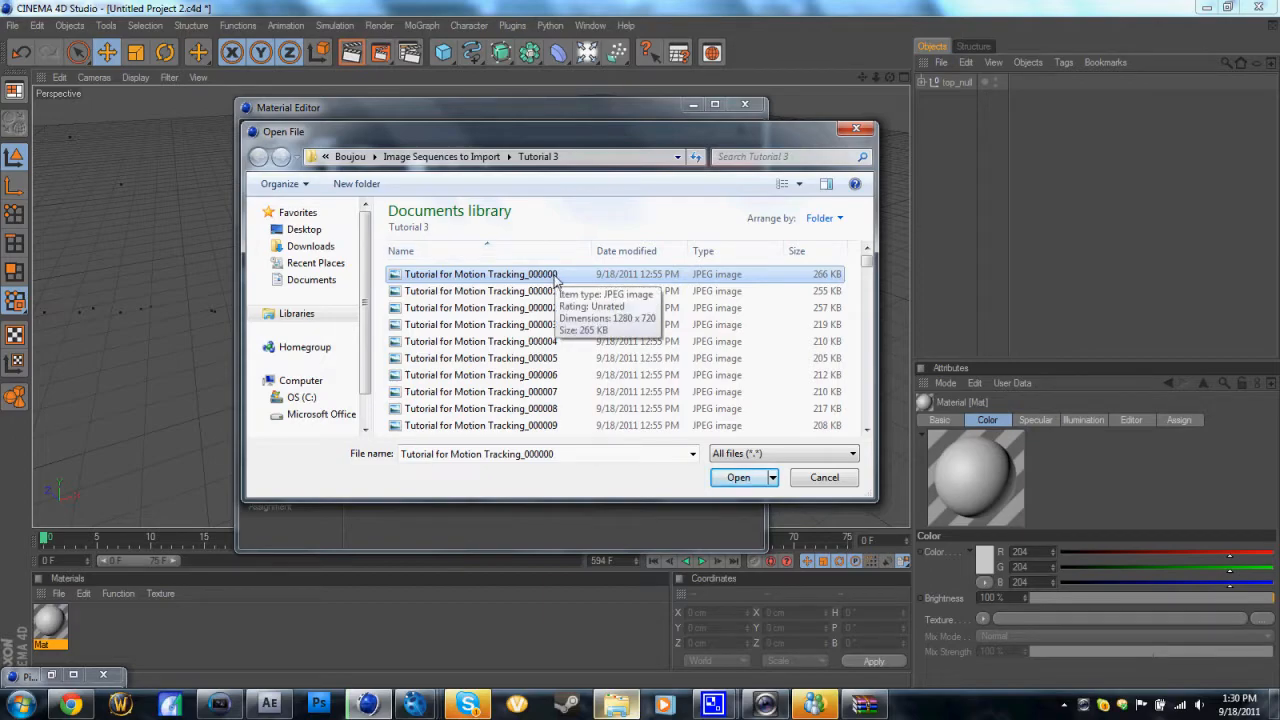
pyautogui.doubleClick(580, 276)
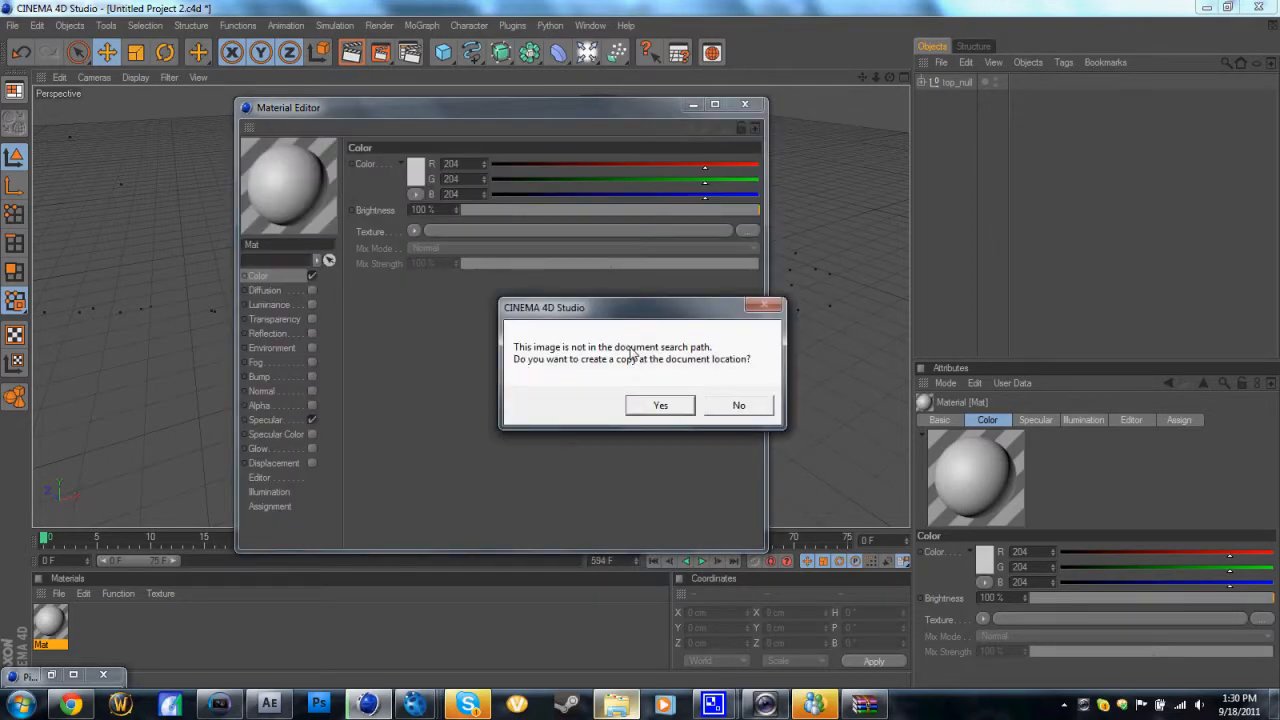
pyautogui.click(736, 406)
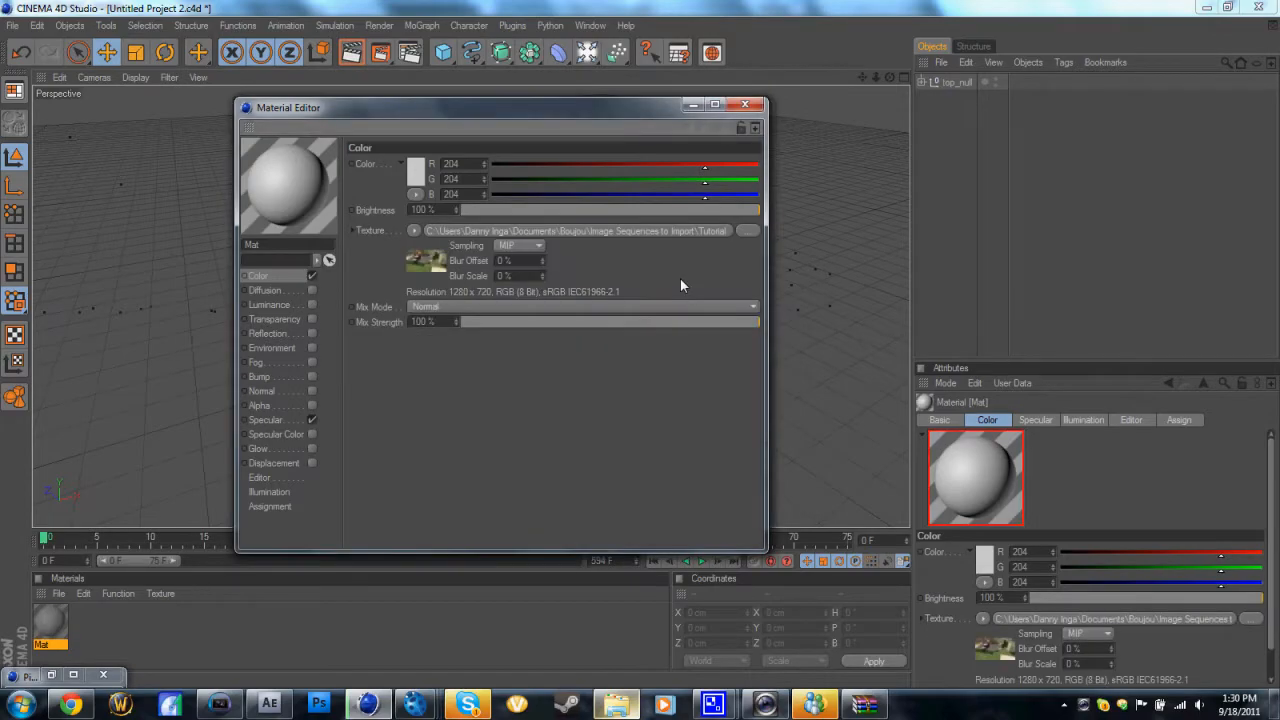
# Step: Calculate the movie frame range in the color texture's animation settings and close the Material Editor
pyautogui.click(641, 231)
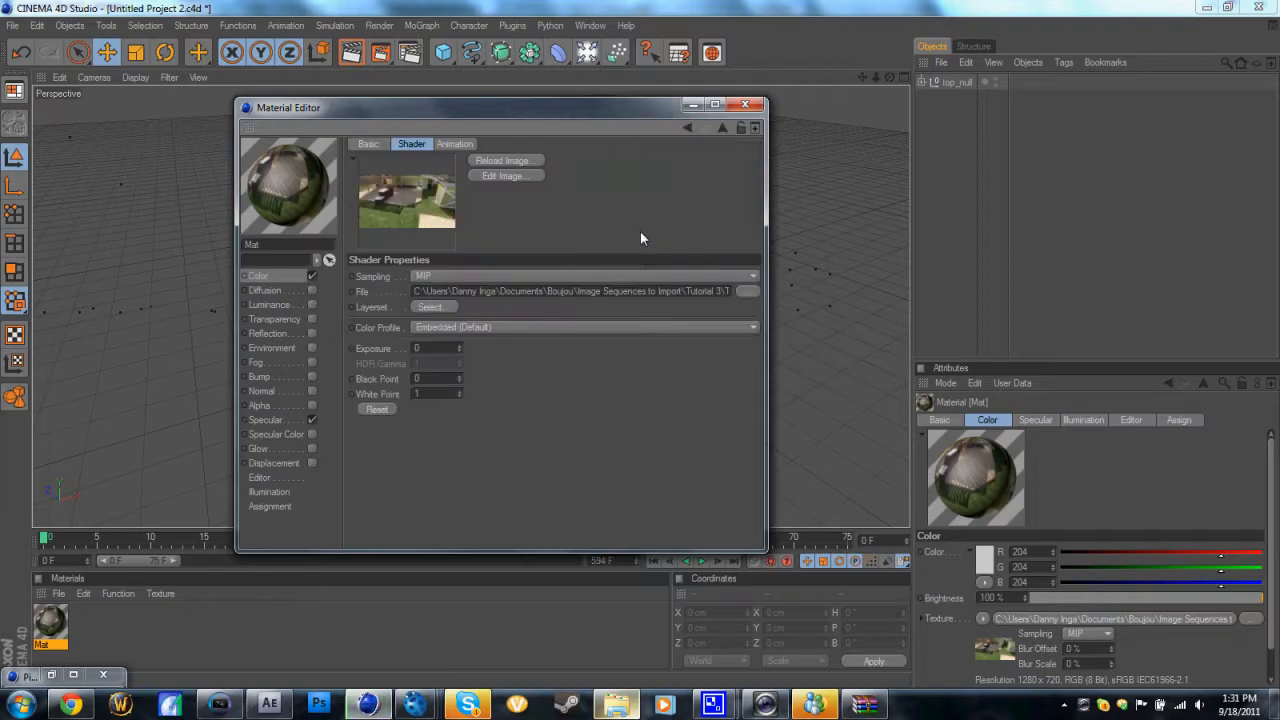
pyautogui.click(455, 144)
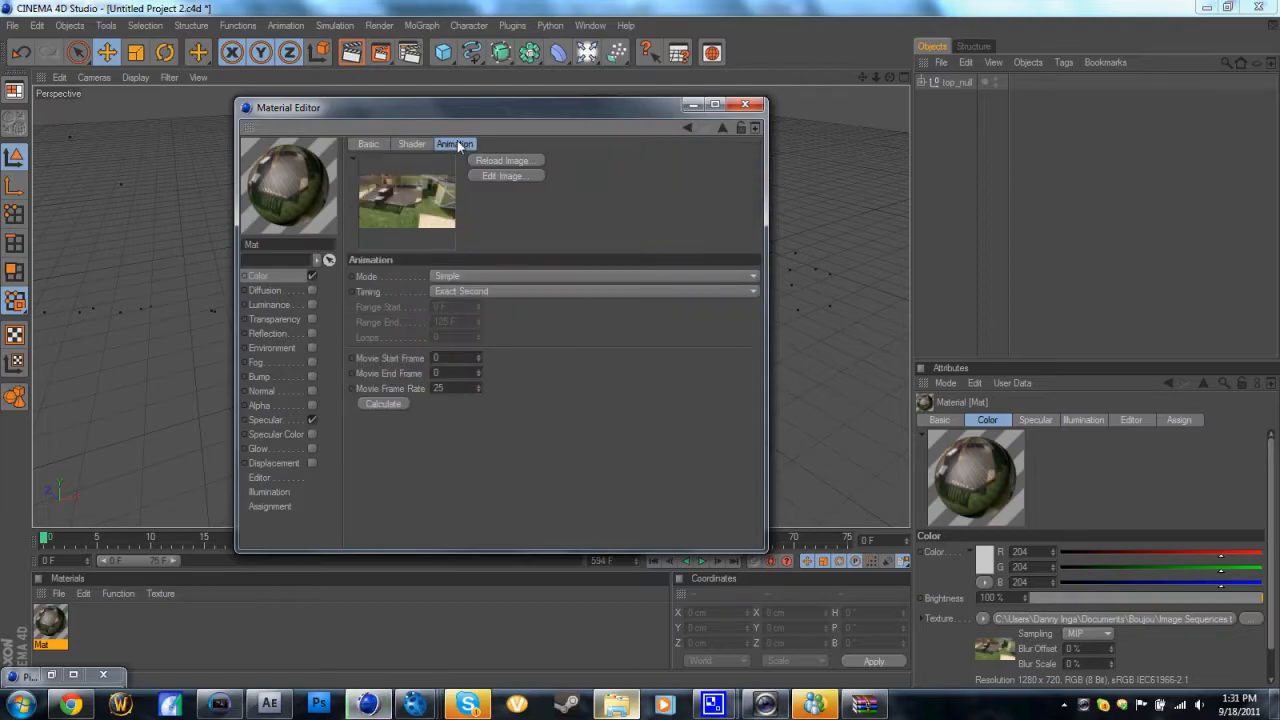
pyautogui.click(387, 405)
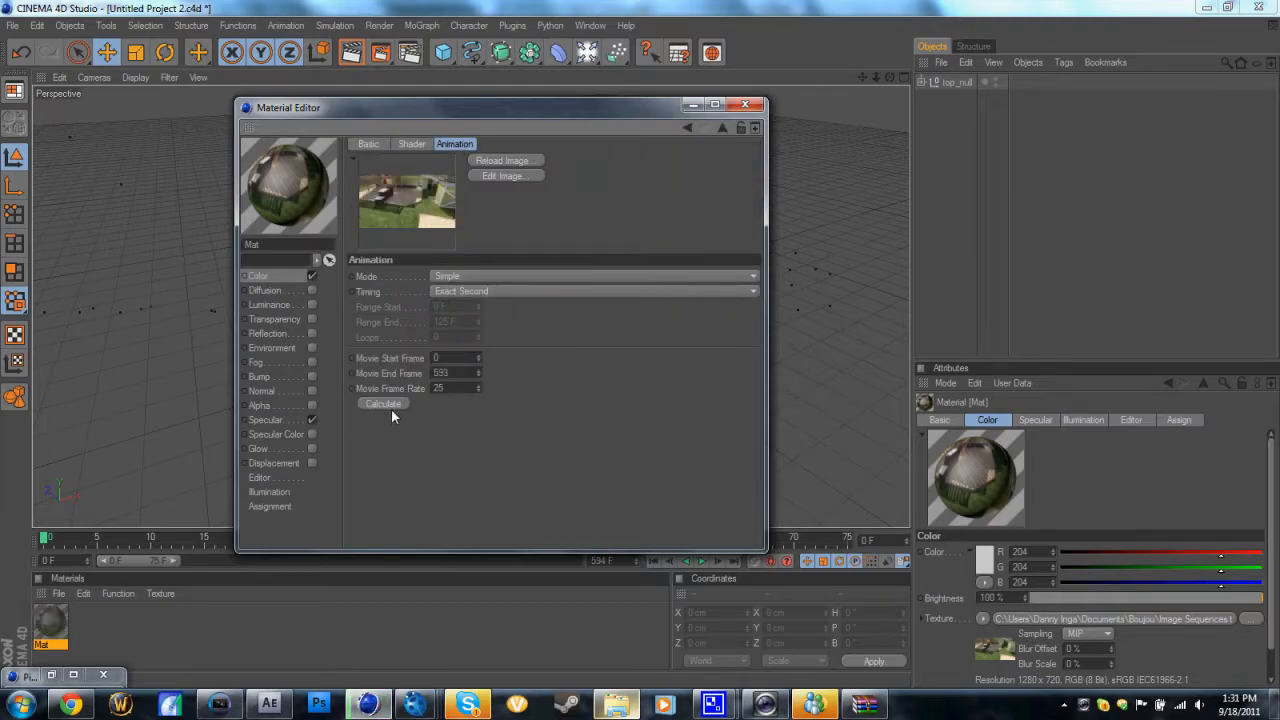
pyautogui.click(757, 108)
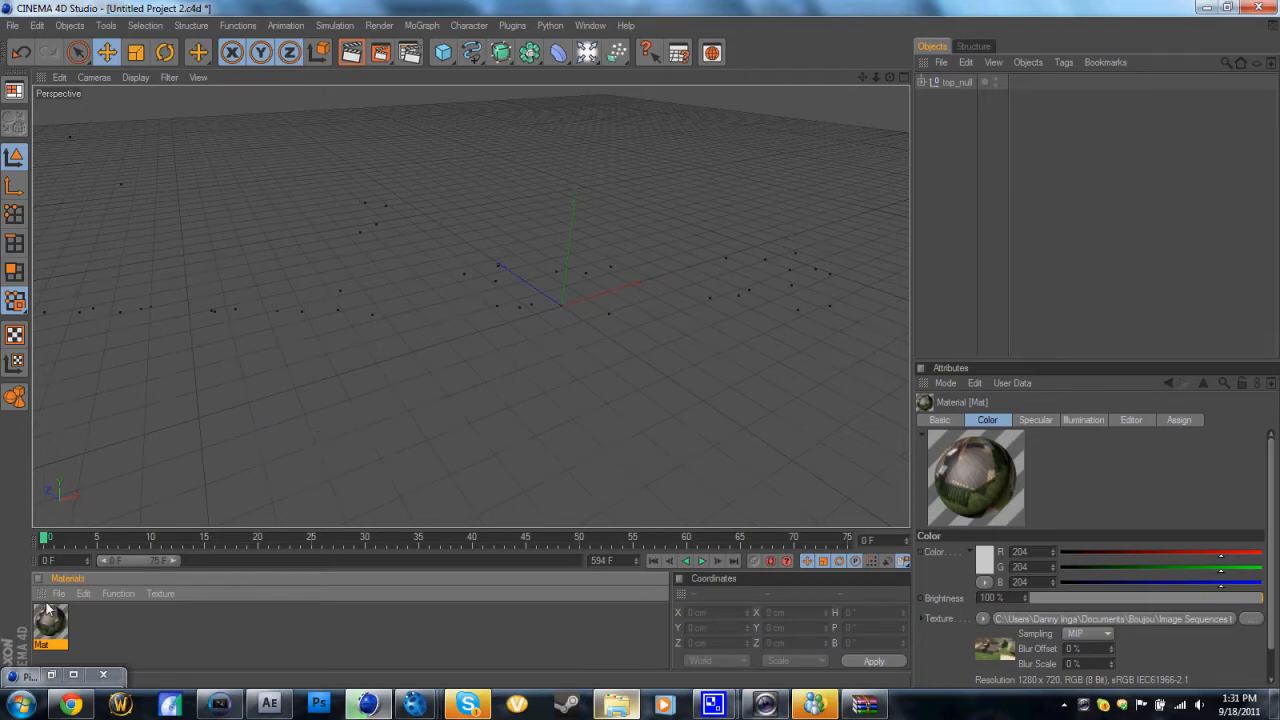
# Step: Add a Background object and apply the footage material to it
pyautogui.moveTo(587, 52); pyautogui.dragTo(693, 242)
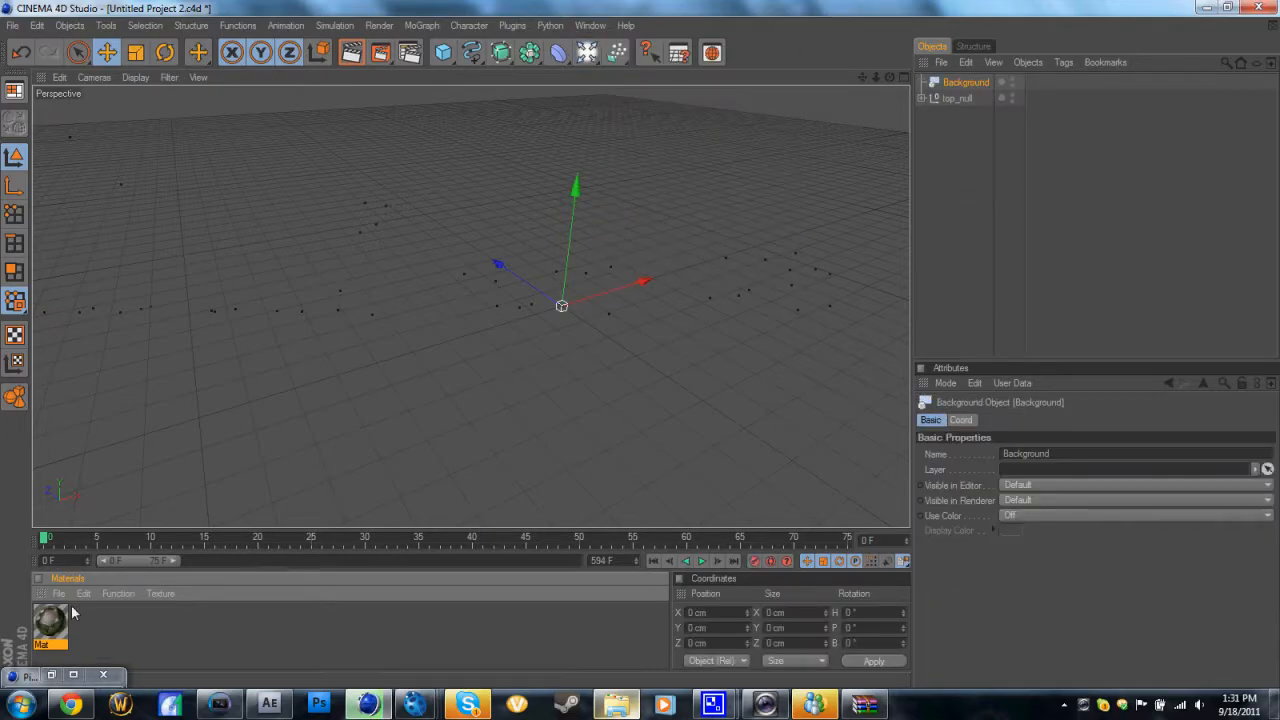
pyautogui.moveTo(847, 95); pyautogui.dragTo(955, 82)
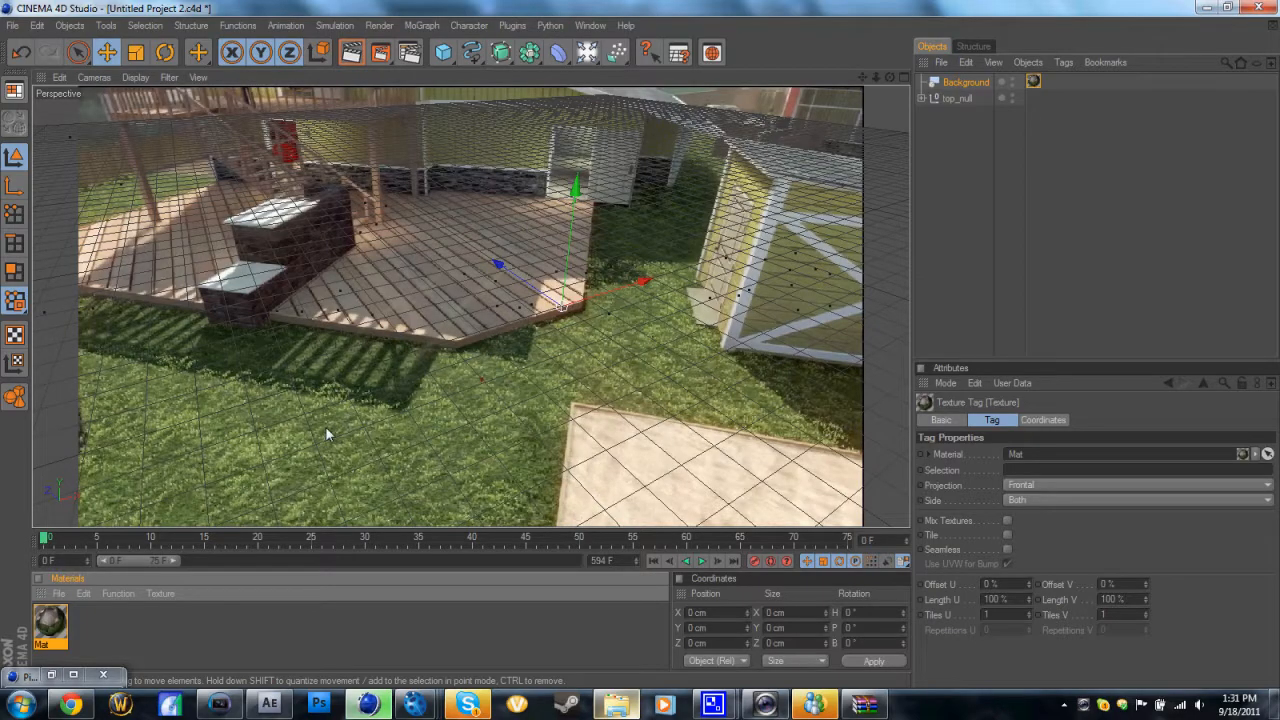
# Step: Scrub through the footage, extend the timeline's preview range to frame 594, and return to frame 0
pyautogui.moveTo(75, 540); pyautogui.dragTo(540, 540)
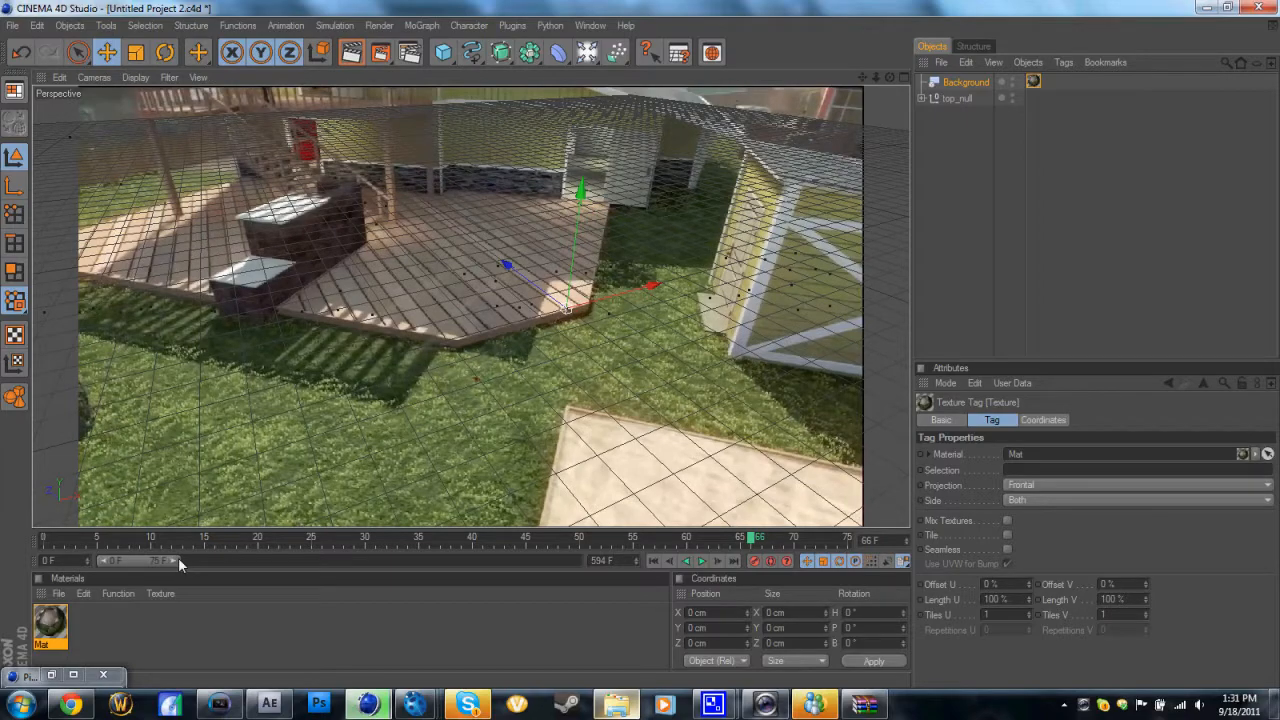
pyautogui.moveTo(180, 560); pyautogui.dragTo(580, 525)
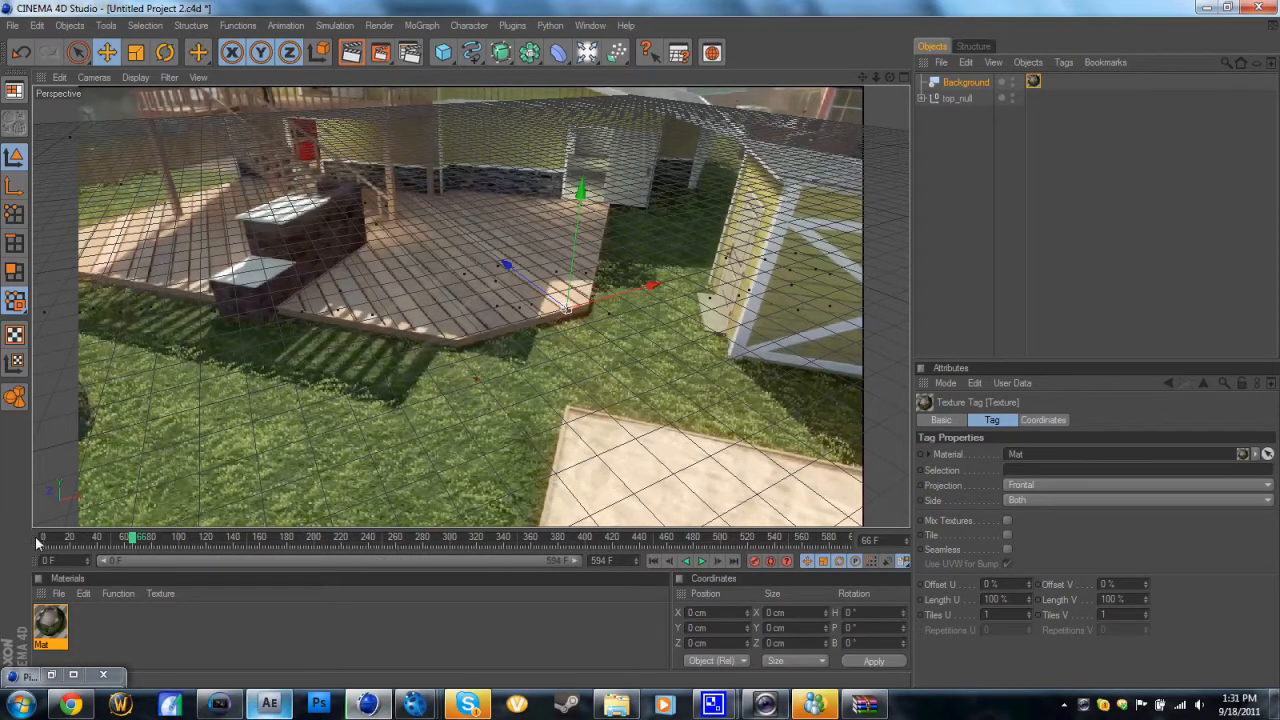
pyautogui.moveTo(38, 540); pyautogui.dragTo(2, 418)
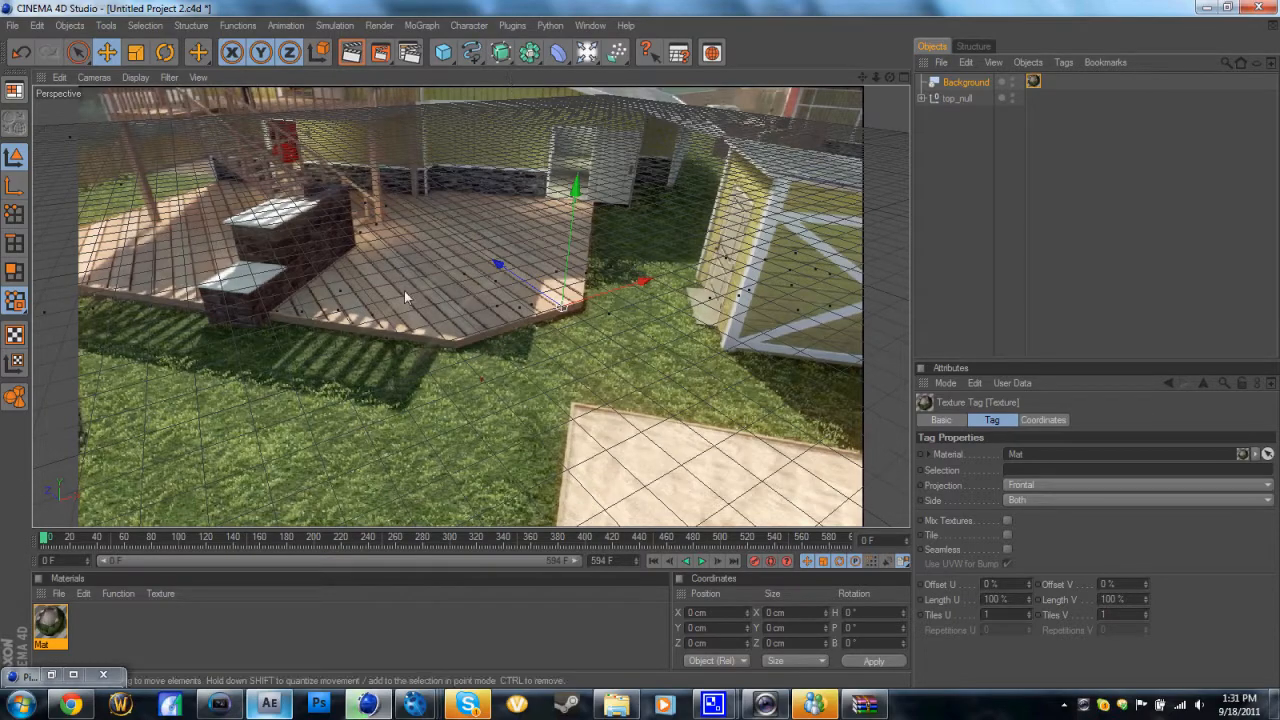
# Step: Add a MoText object and move it onto the wooden deck, to about X -354 cm and Z 318 cm
pyautogui.click(428, 27)
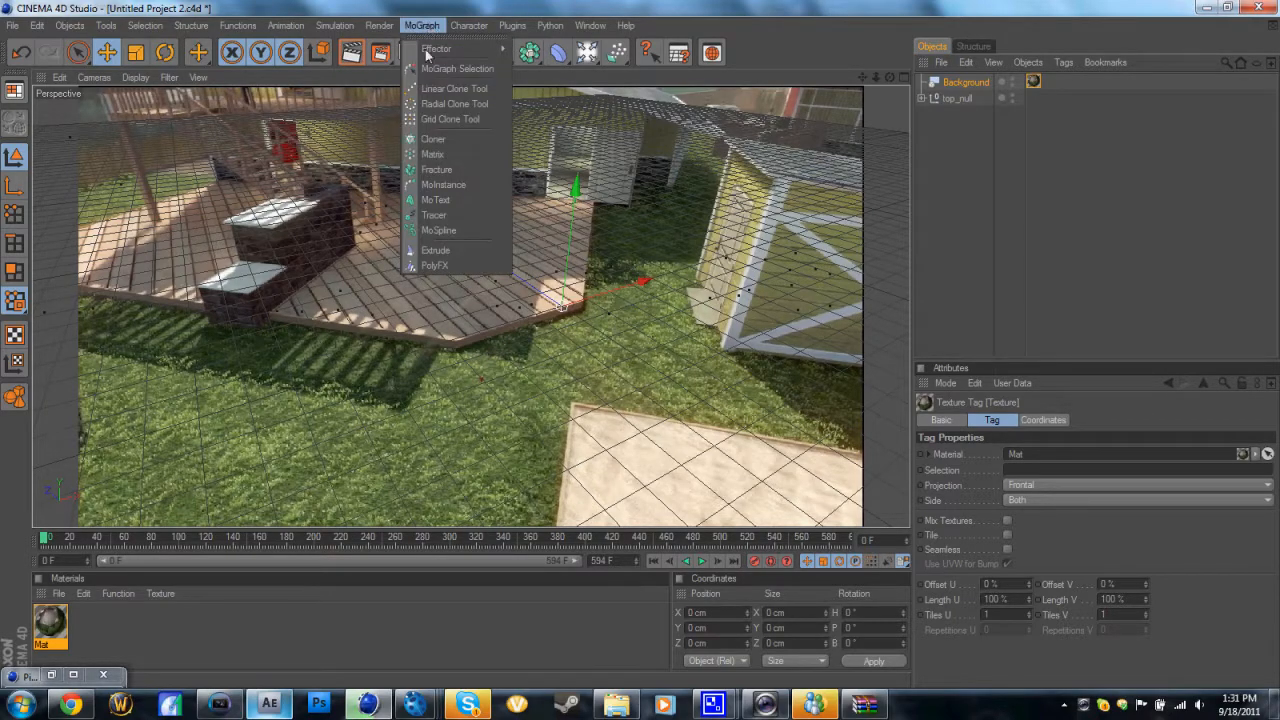
pyautogui.click(469, 200)
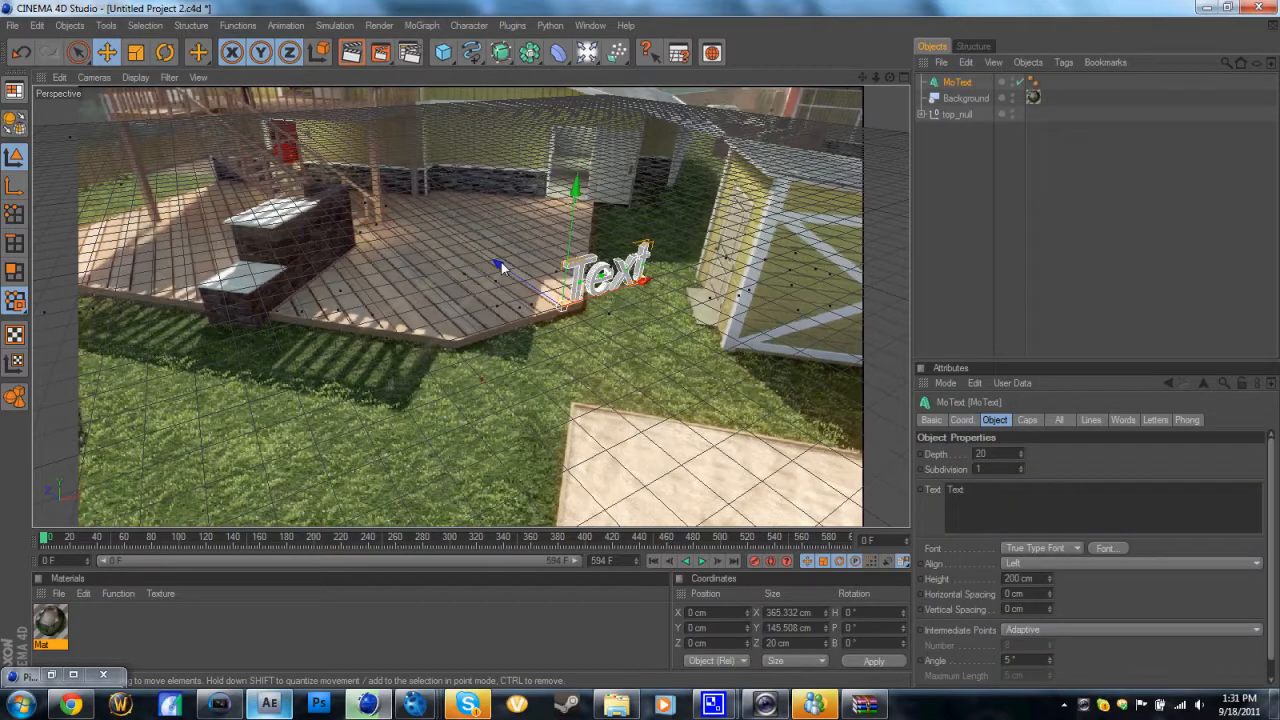
pyautogui.moveTo(641, 282); pyautogui.dragTo(533, 311)
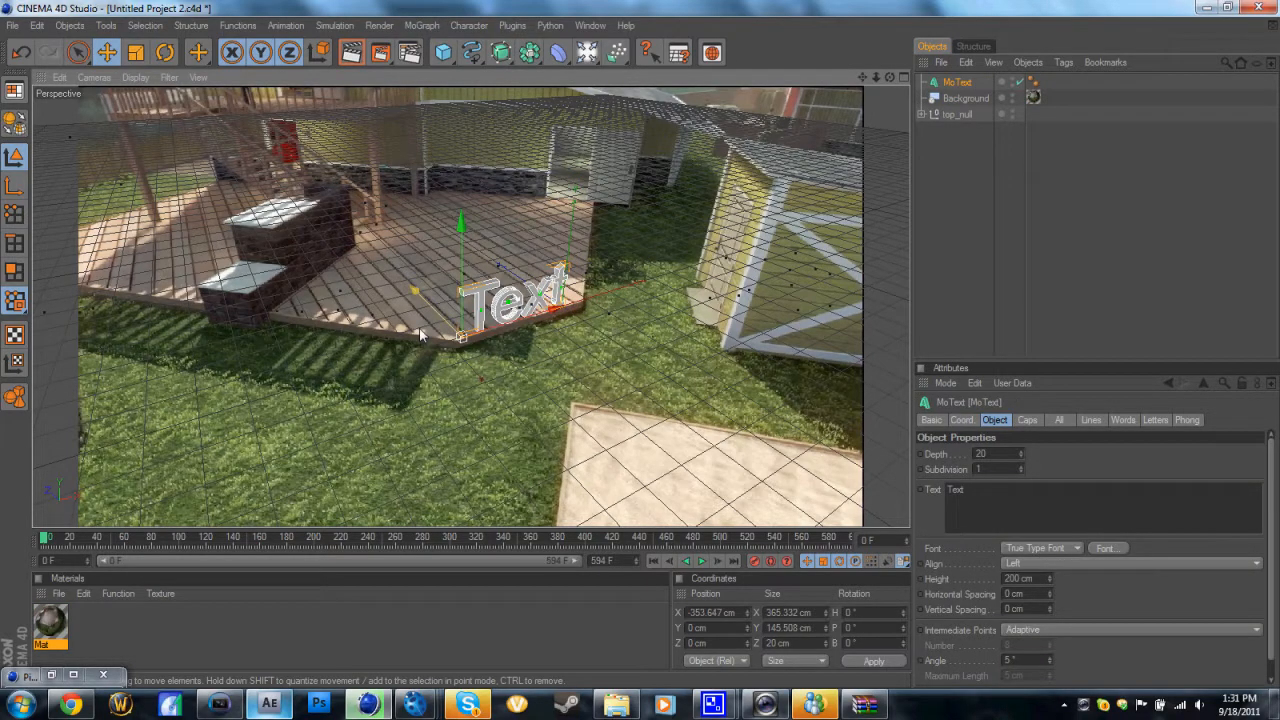
pyautogui.moveTo(414, 291); pyautogui.dragTo(375, 251)
# Step: Set the MoText's text to the creator's surname, its depth to 50, and its font to the one listed just above Bell Gothic Std
pyautogui.click(1000, 490)
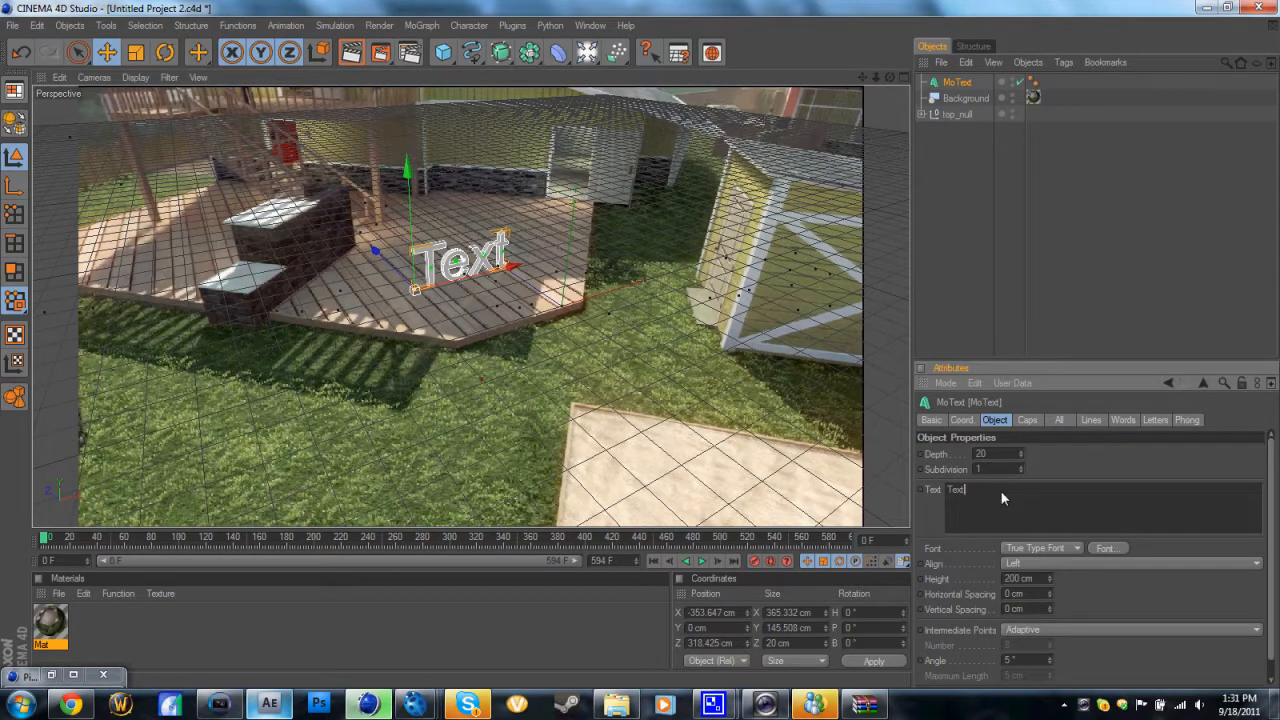
pyautogui.write('Inga')
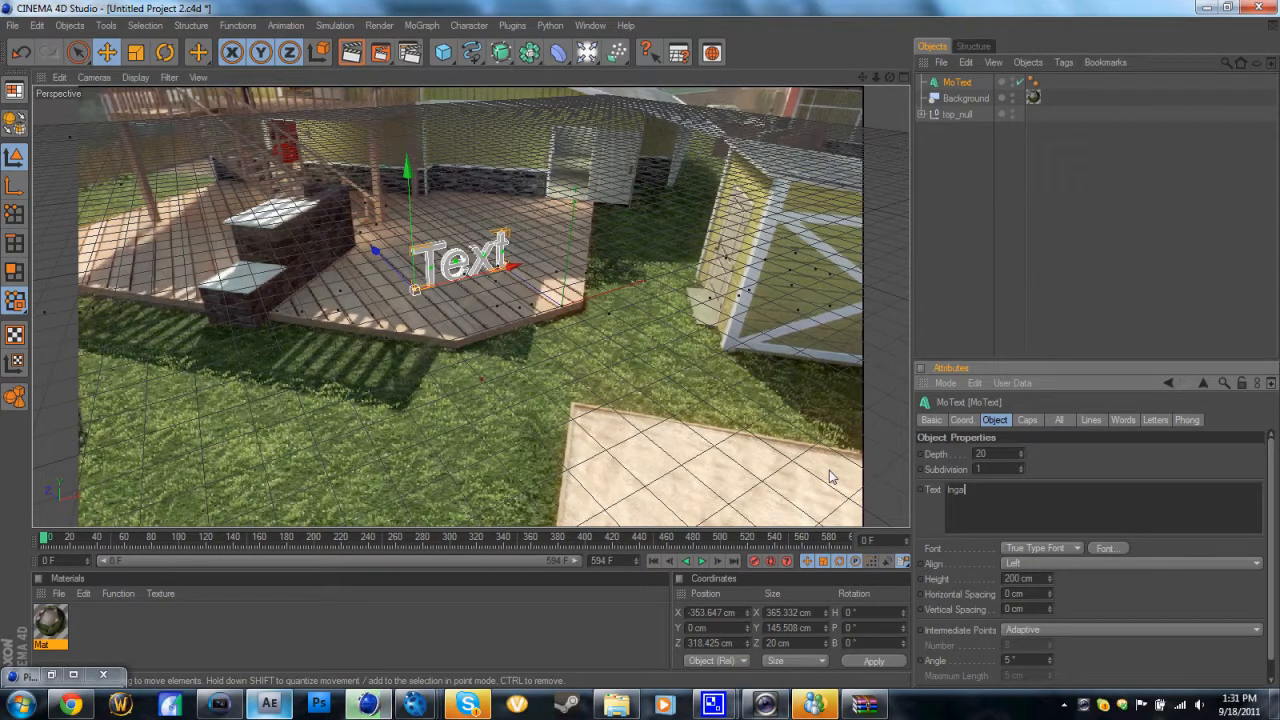
pyautogui.moveTo(1019, 453); pyautogui.dragTo(1019, 456)
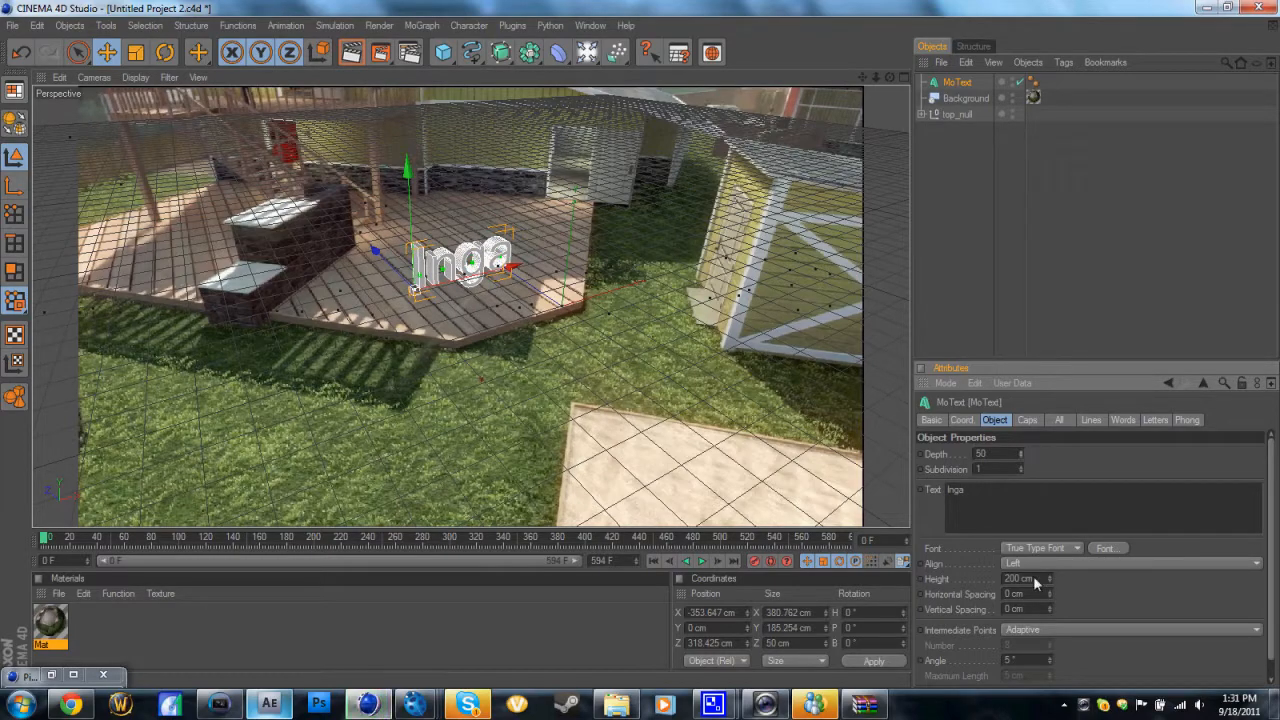
pyautogui.click(1104, 548)
pyautogui.click(45, 215)
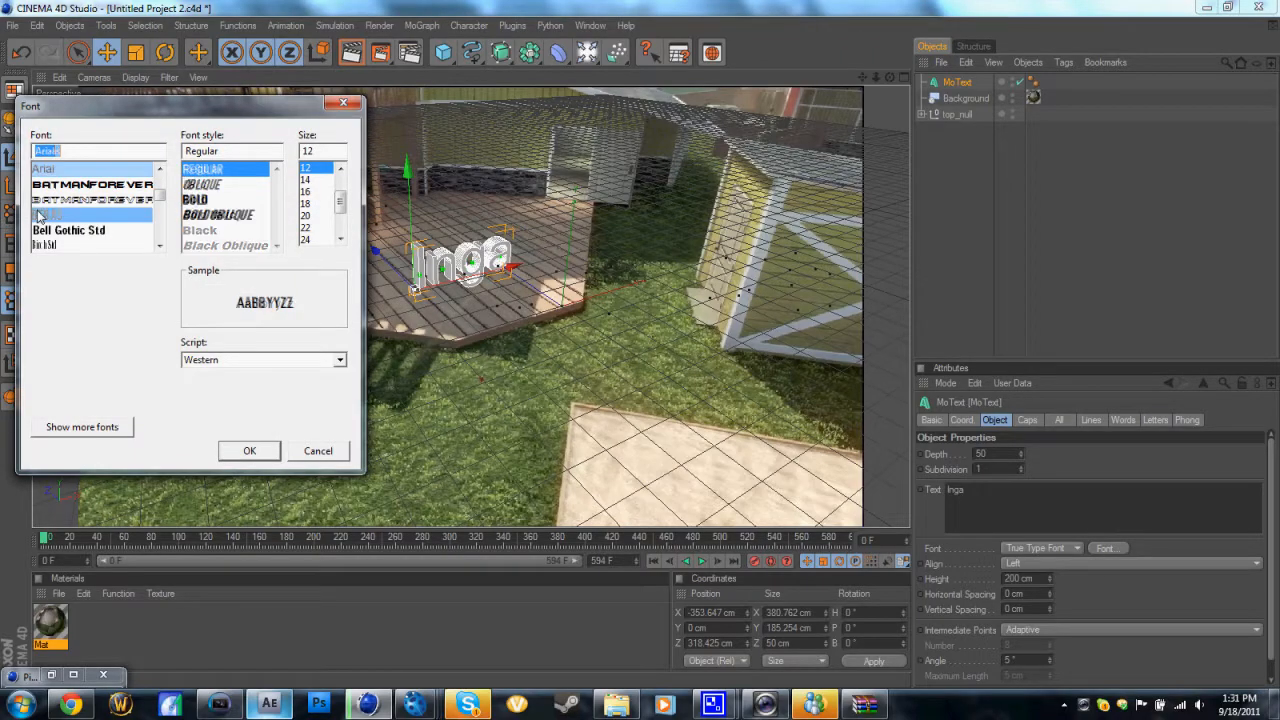
pyautogui.click(252, 452)
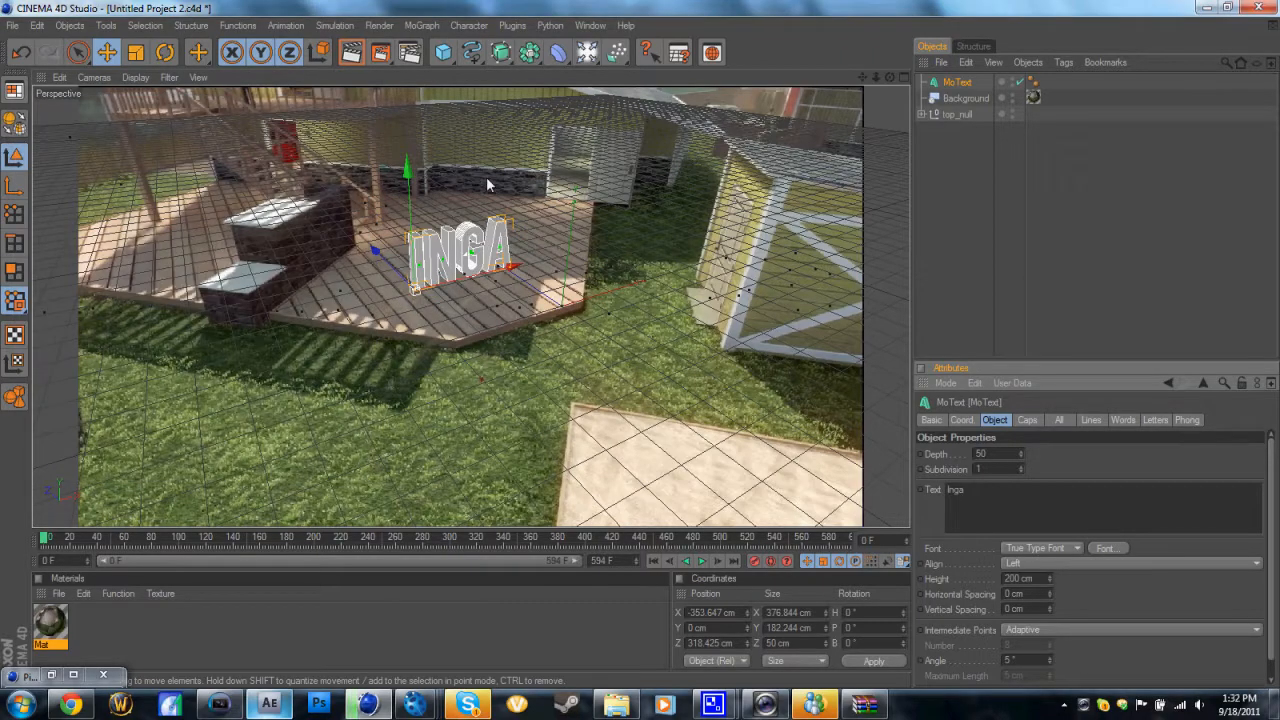
# Step: Render a preview of the 3D text over the footage in the viewport
pyautogui.doubleClick(284, 628)
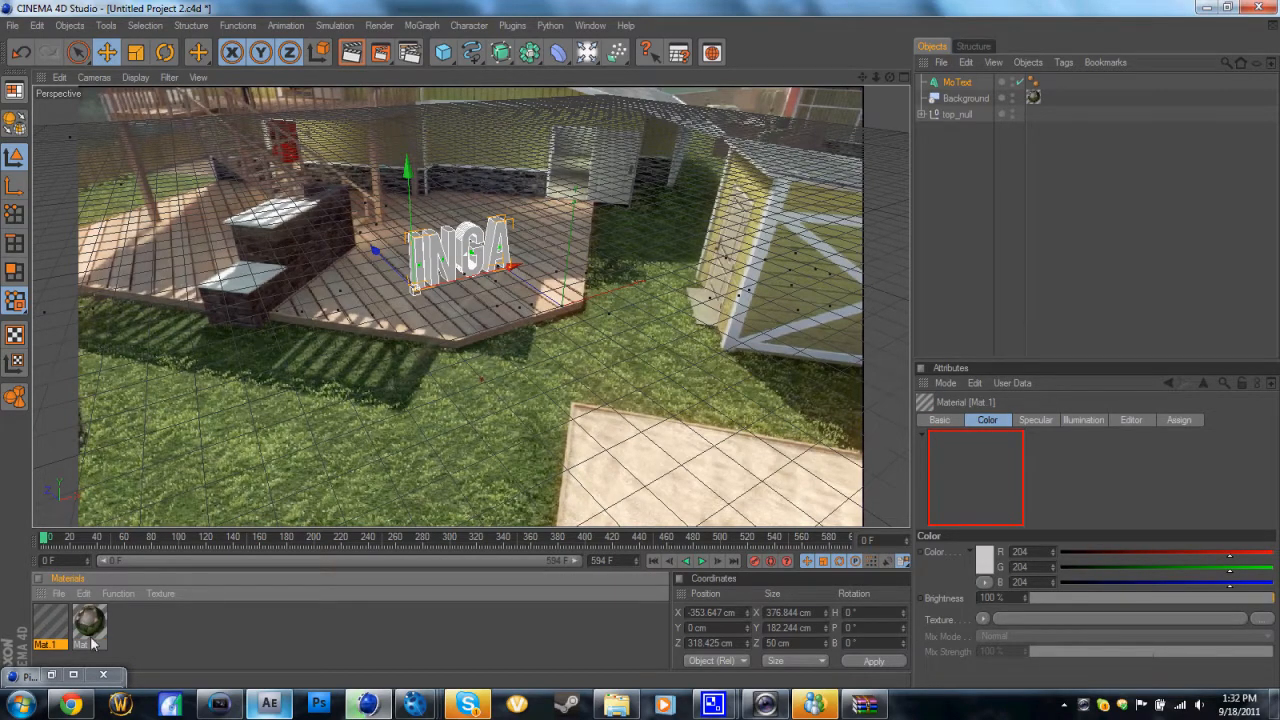
pyautogui.press('Delete')
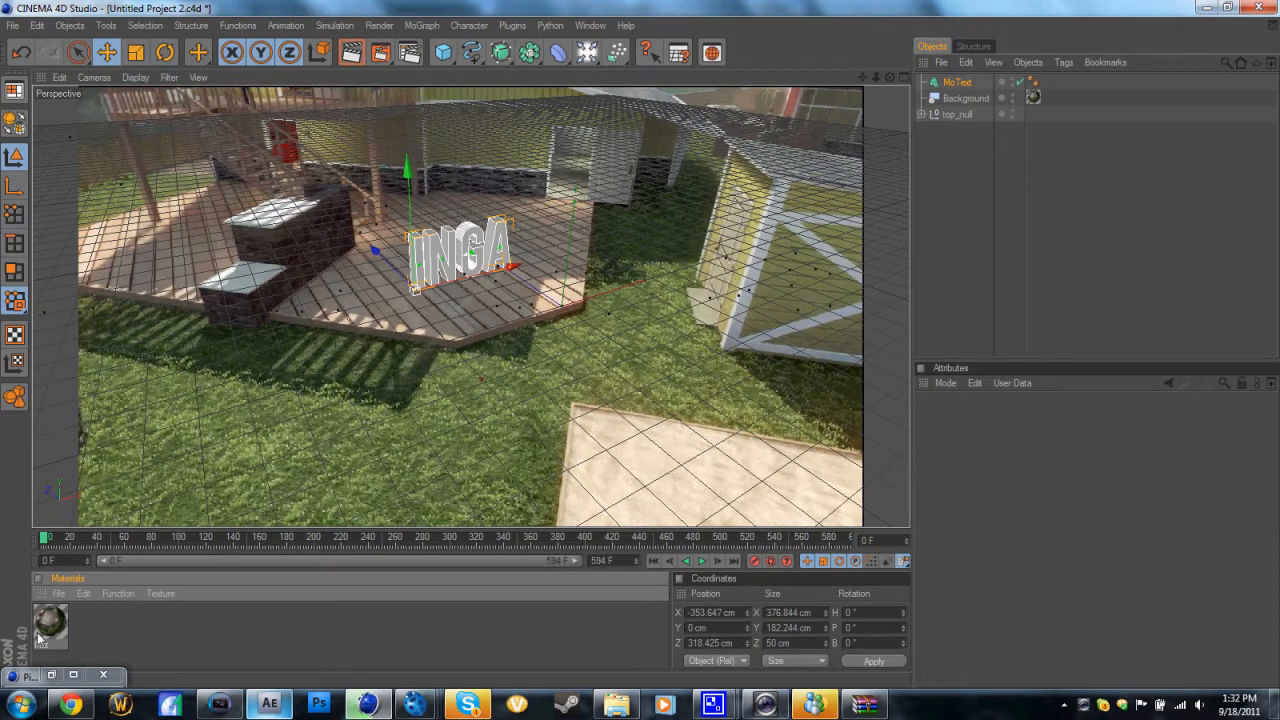
pyautogui.click(350, 61)
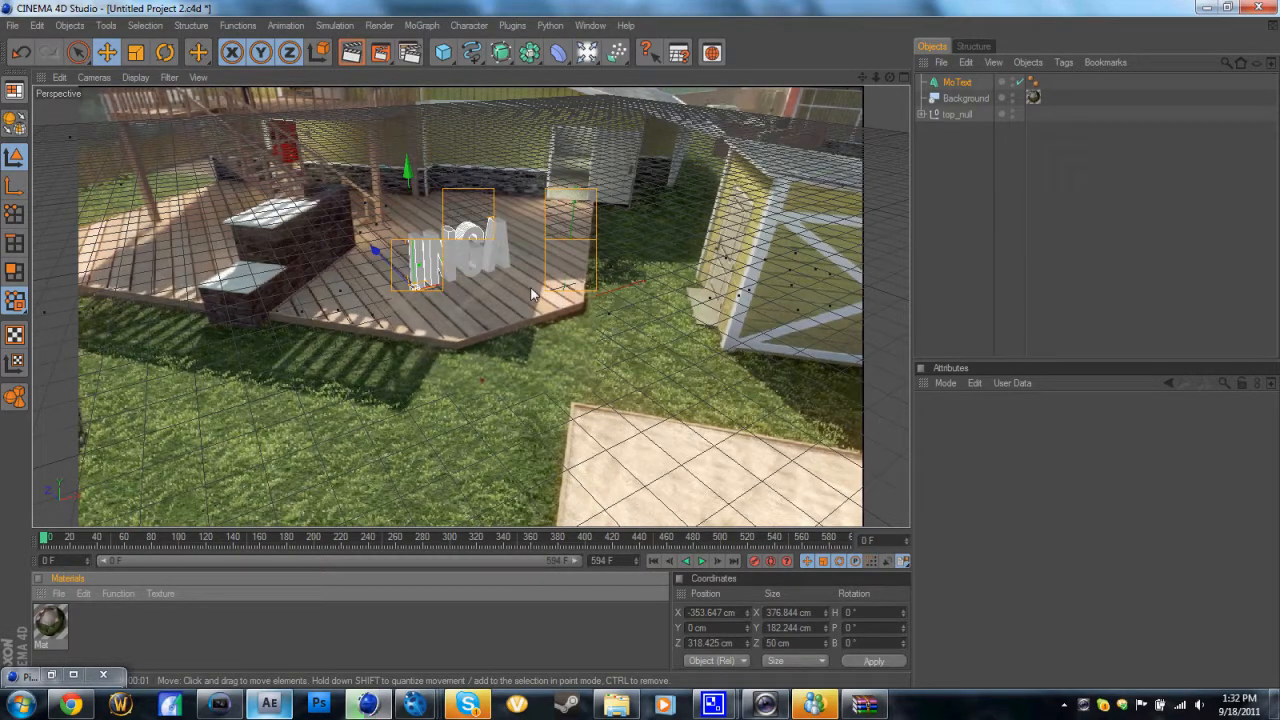
pyautogui.click(525, 449)
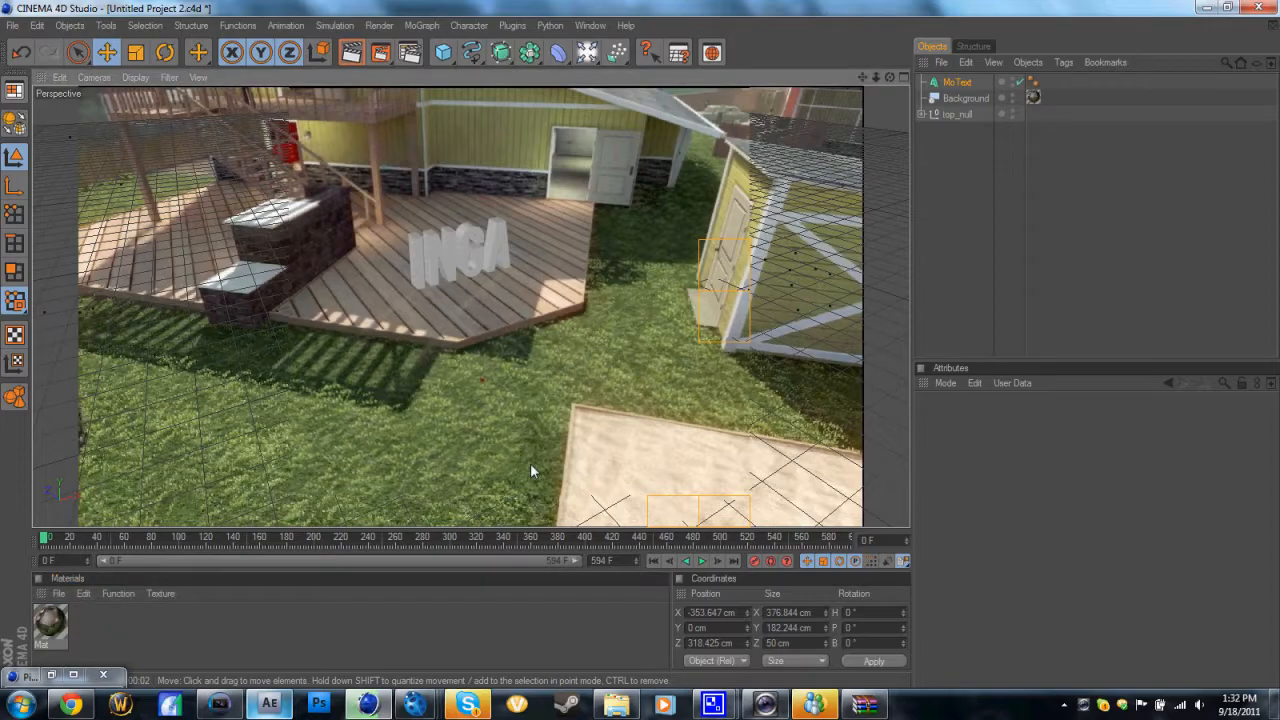
pyautogui.click(452, 256)
# Step: Duplicate the MoText object and place the copy above the original in the object hierarchy
pyautogui.click(968, 80)
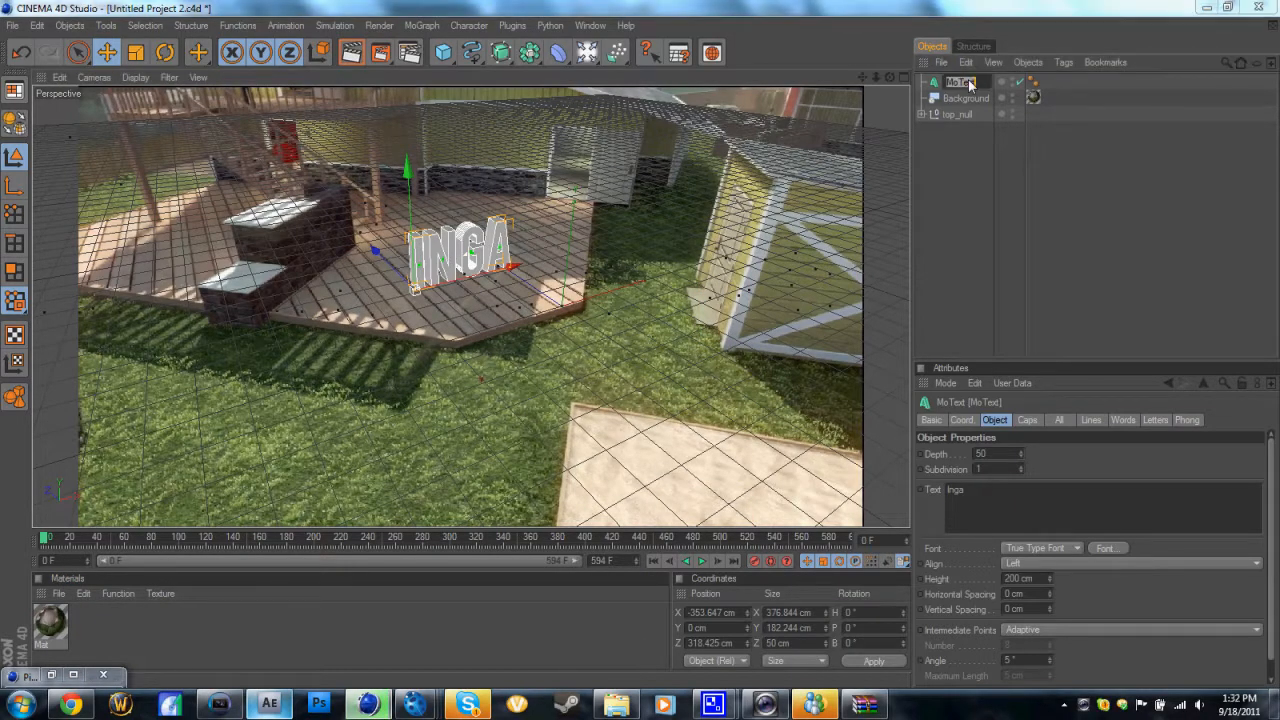
pyautogui.click(963, 110)
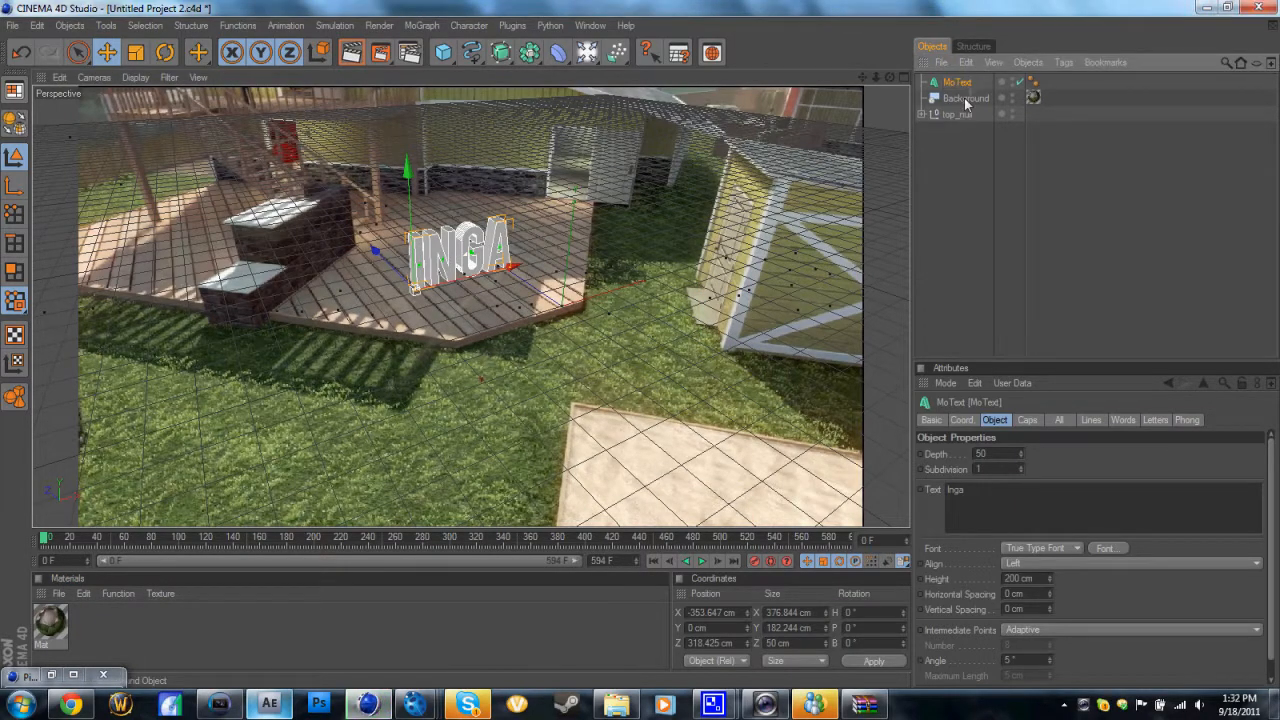
pyautogui.keyDown('ctrl'); pyautogui.moveTo(969, 90); pyautogui.dragTo(972, 129); pyautogui.keyUp('ctrl')
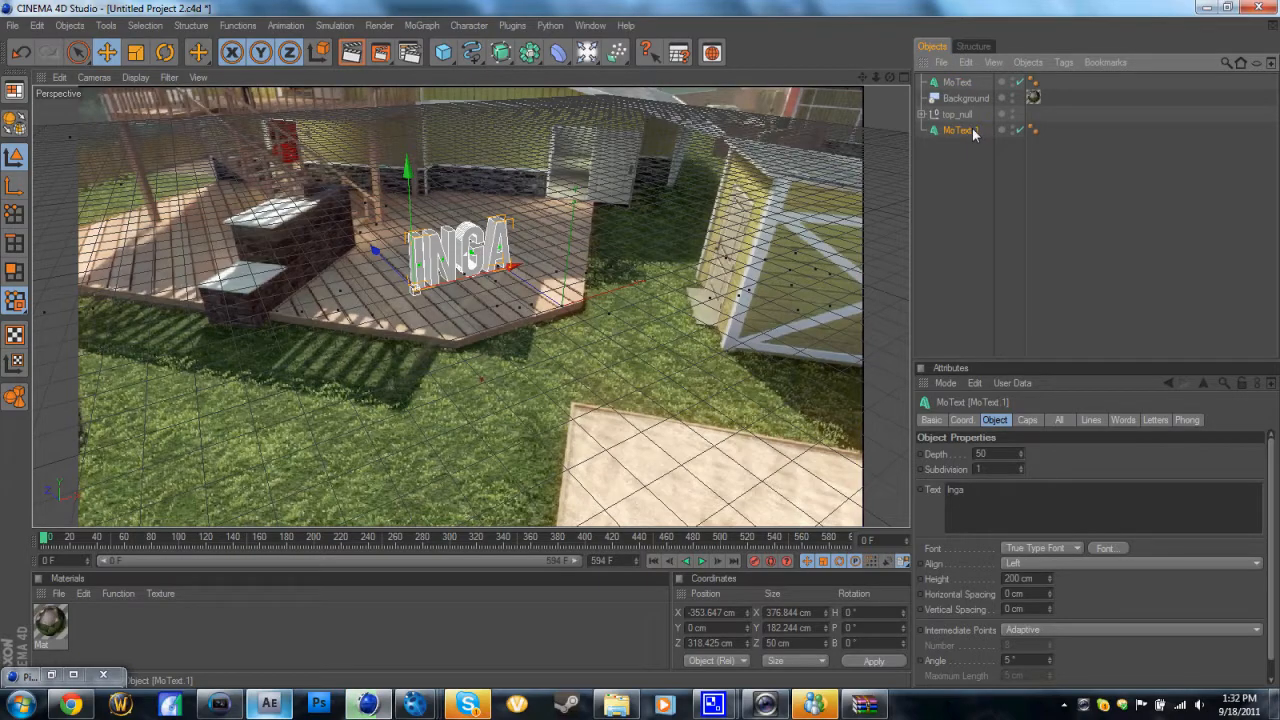
pyautogui.moveTo(972, 76); pyautogui.dragTo(972, 78)
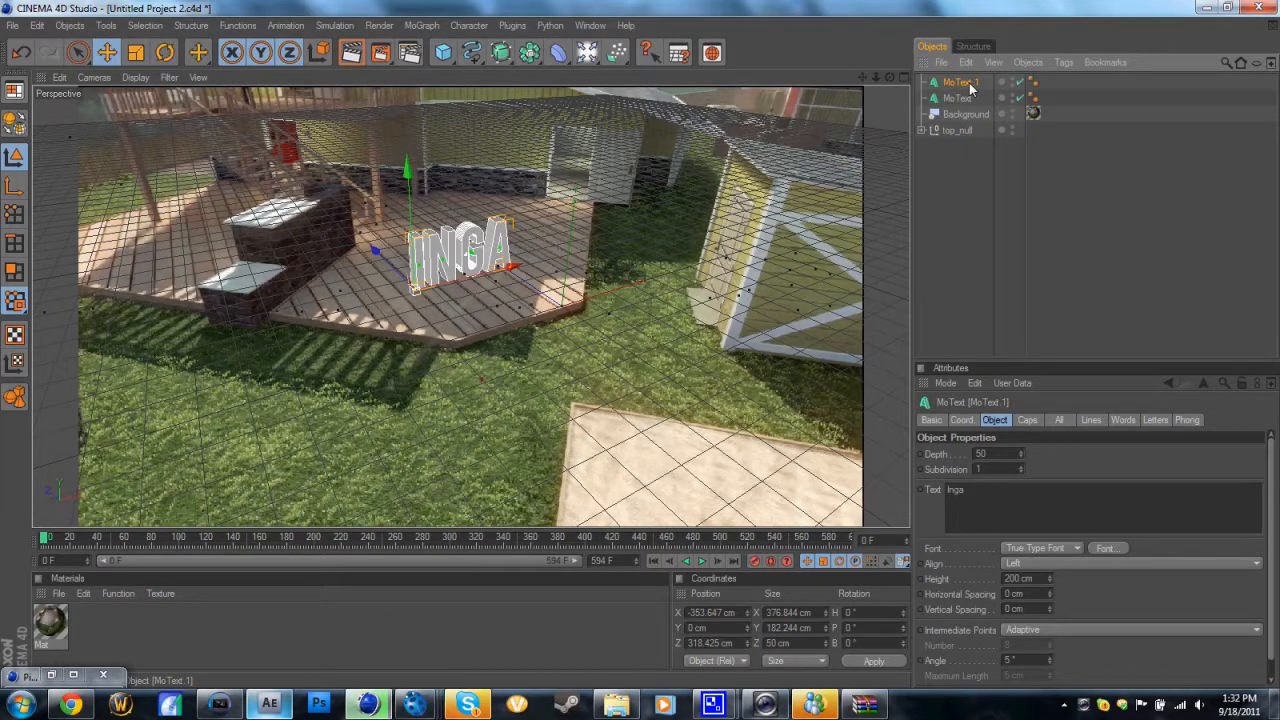
# Step: Set the depth of the duplicated MoText to 40
pyautogui.click(1022, 457)
pyautogui.click(1022, 457)
pyautogui.click(1022, 457)
pyautogui.click(1021, 457)
pyautogui.click(1021, 457)
pyautogui.click(1021, 457)
pyautogui.click(1021, 457)
pyautogui.click(1021, 457)
pyautogui.click(1021, 456)
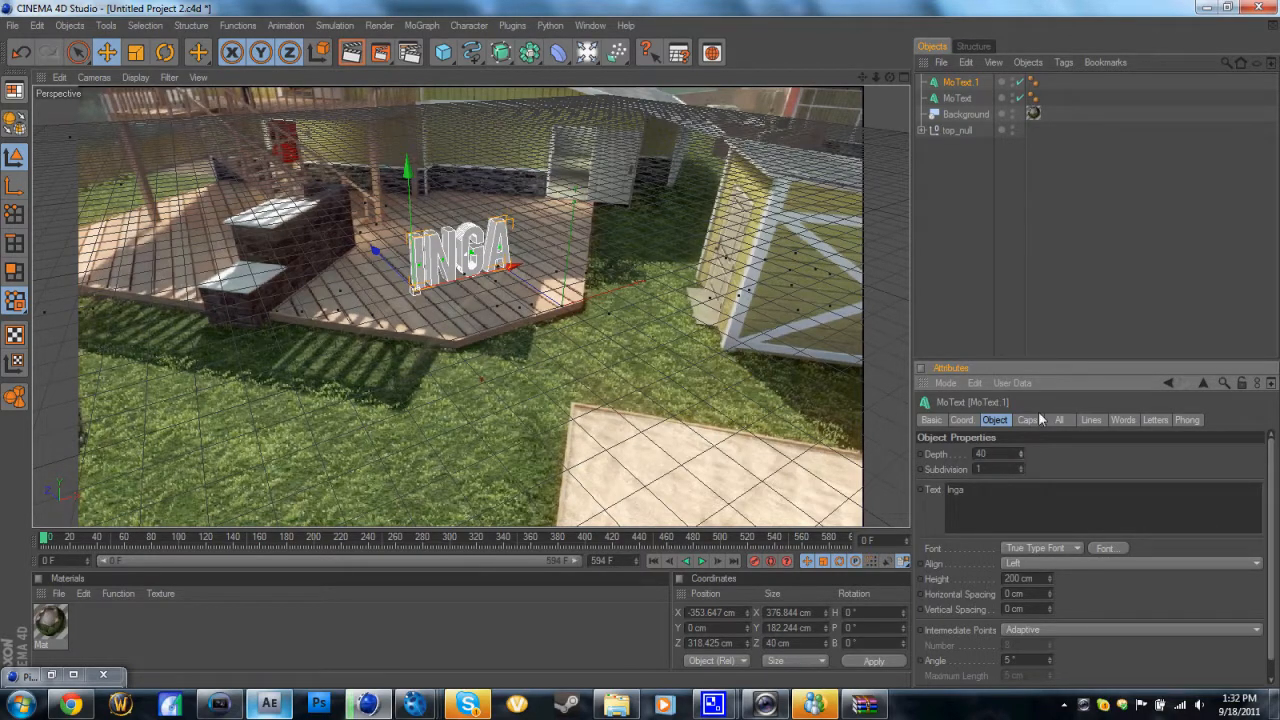
# Step: Set both the start and end caps of the duplicated MoText to Fillet Cap
pyautogui.click(1028, 420)
pyautogui.click(1033, 454)
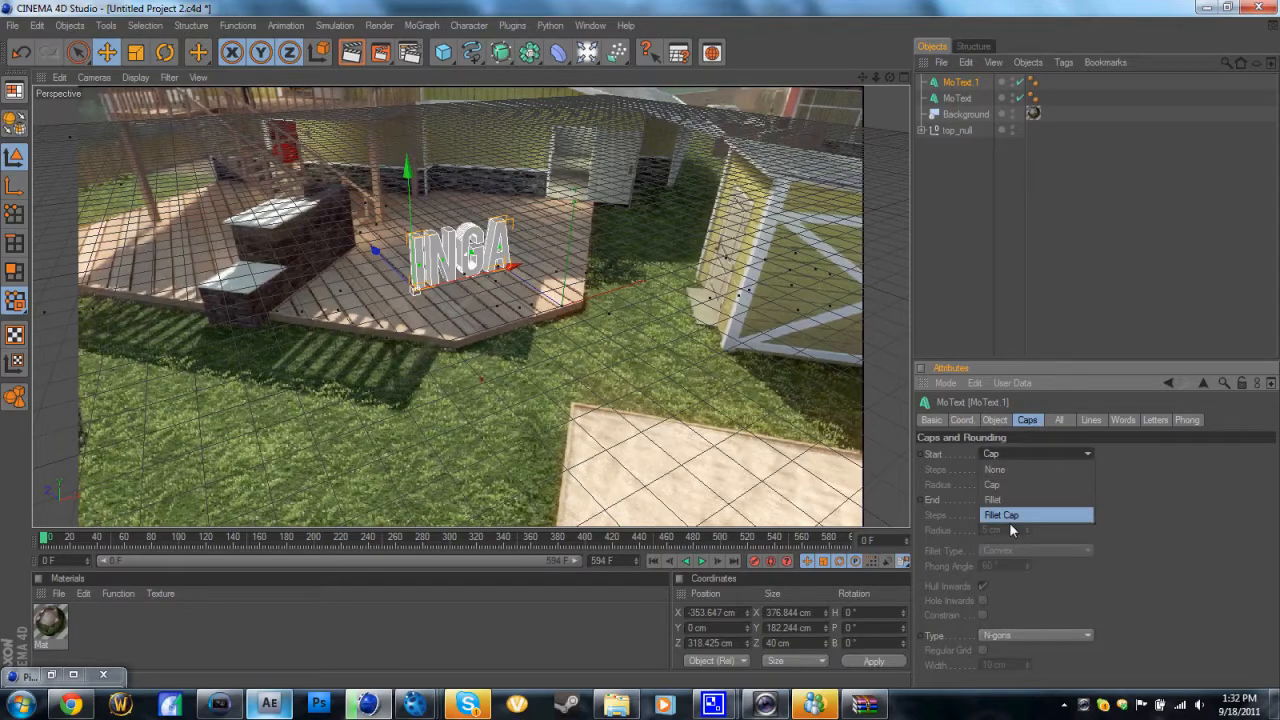
pyautogui.click(1012, 516)
pyautogui.click(1021, 499)
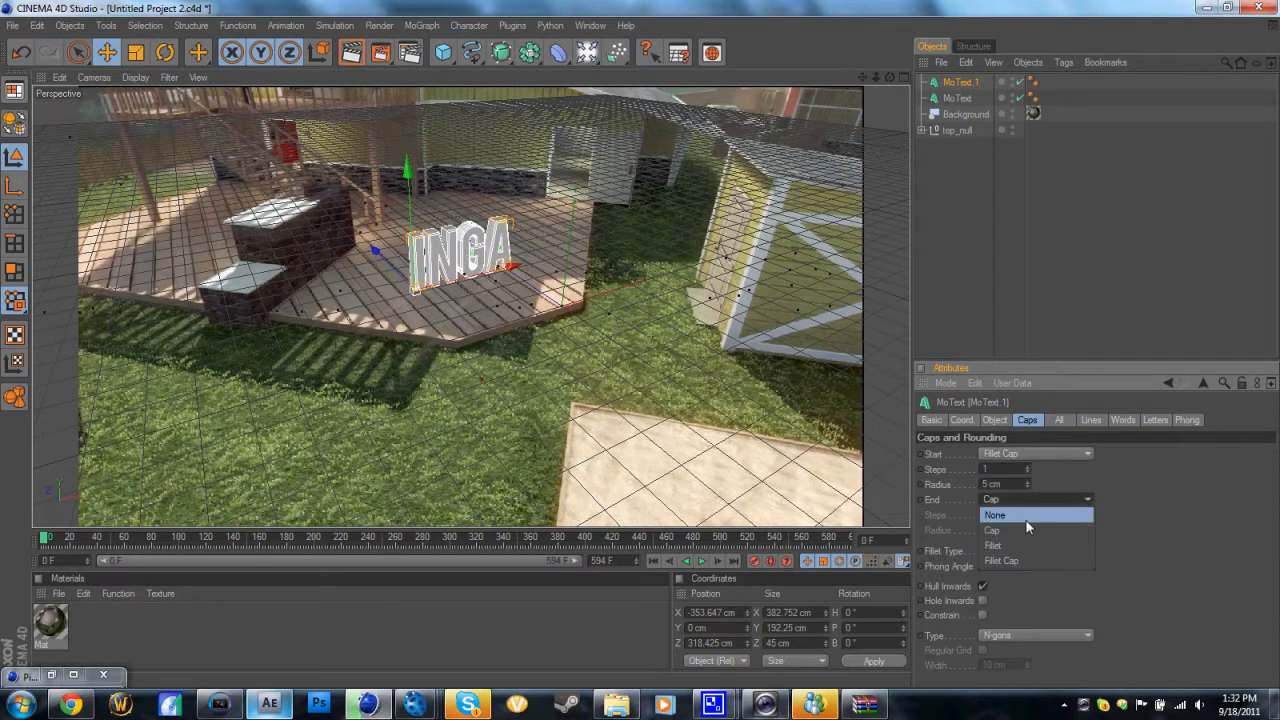
pyautogui.click(1028, 561)
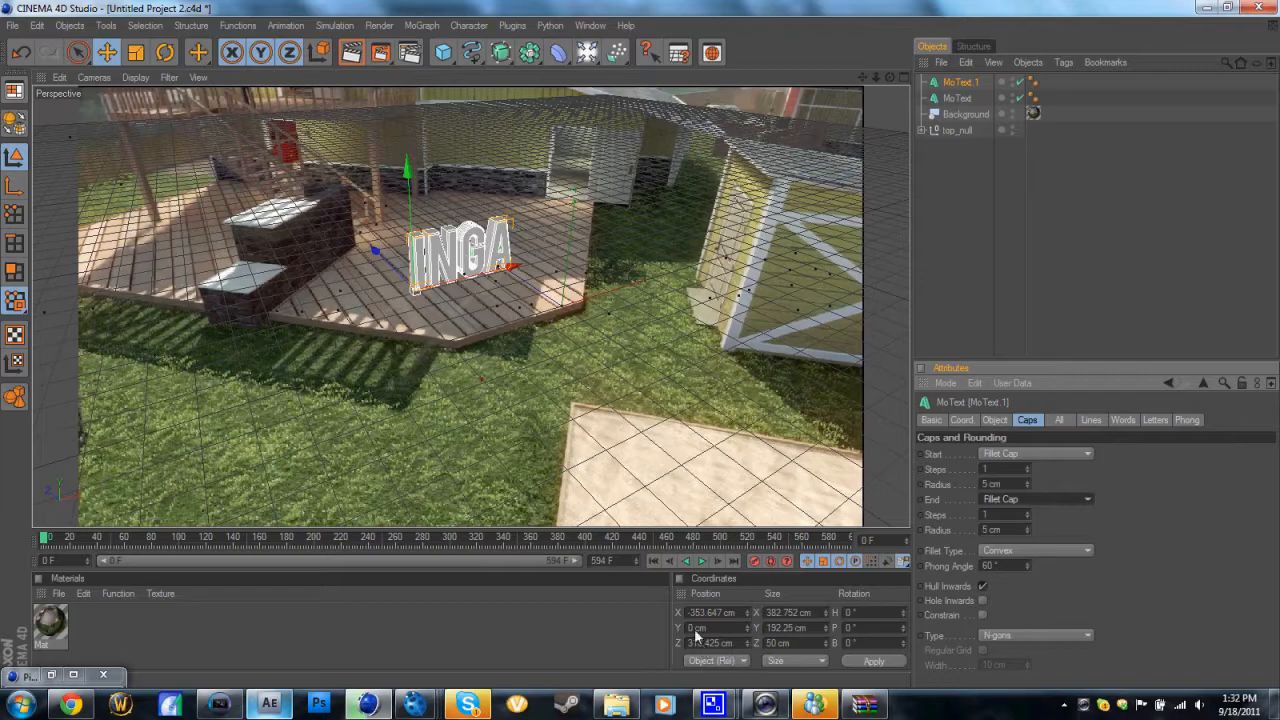
# Step: Create two new materials alongside the footage material
pyautogui.doubleClick(403, 637)
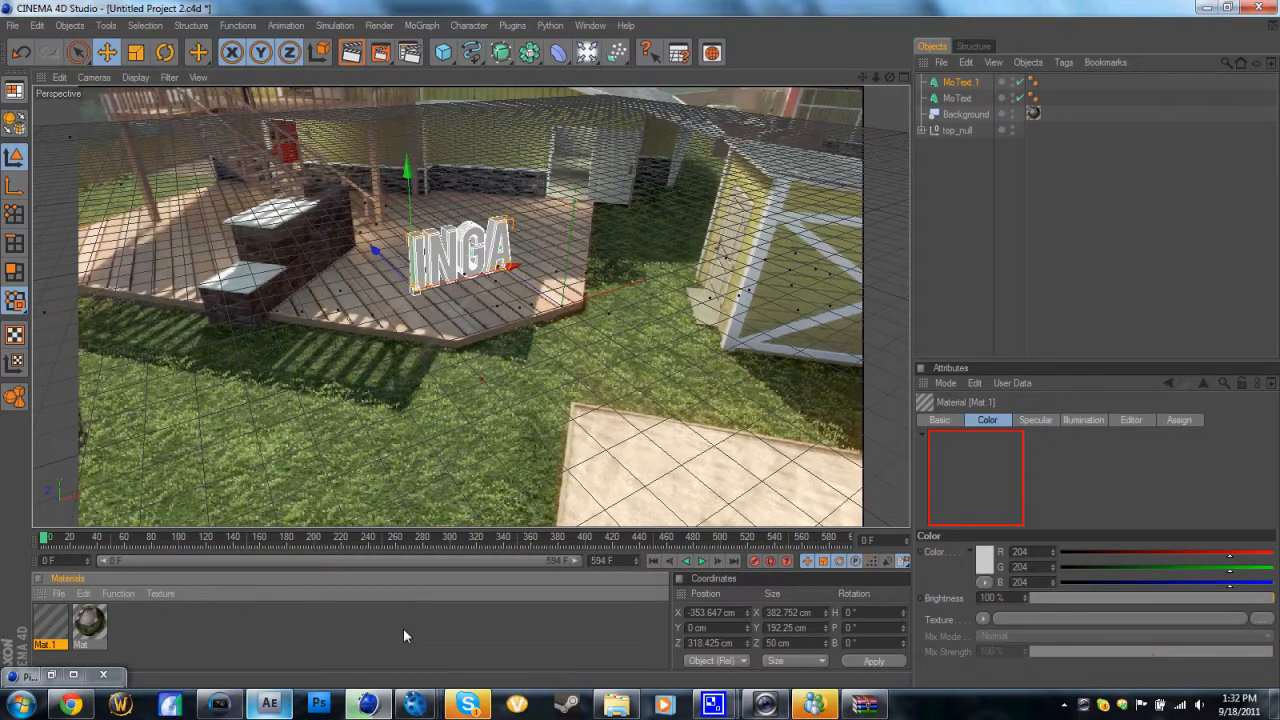
pyautogui.click(381, 636)
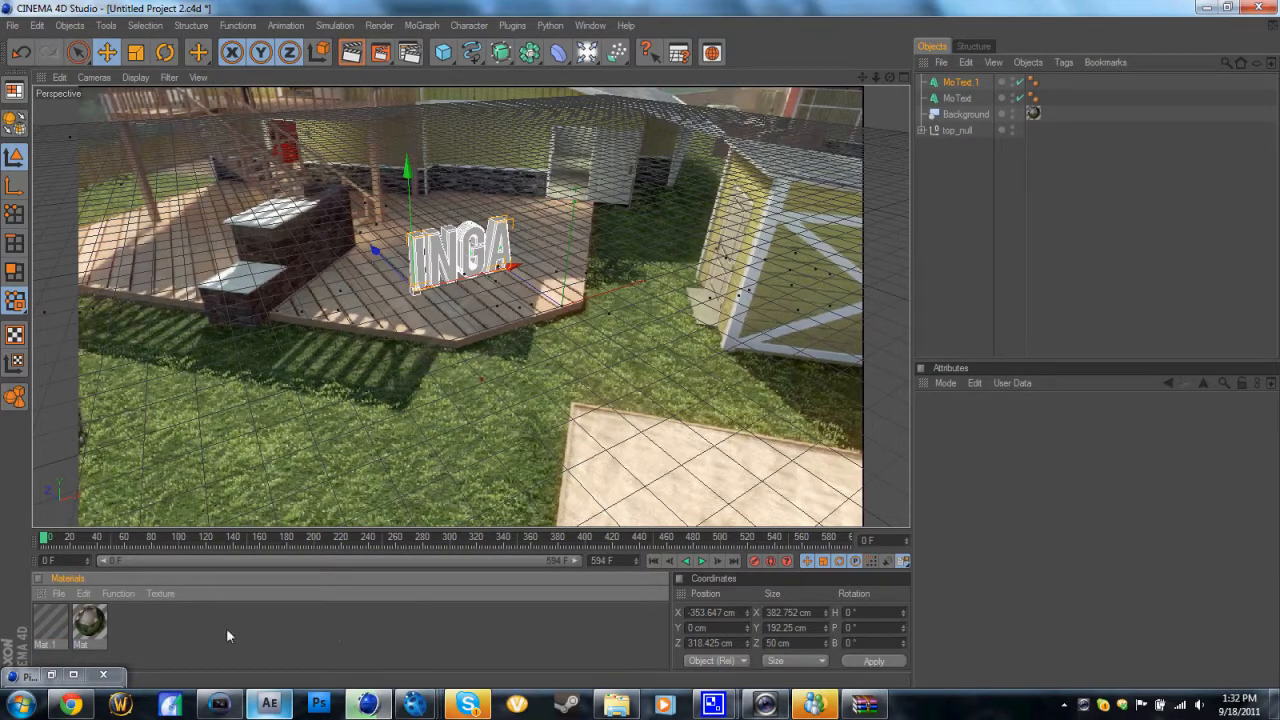
pyautogui.click(92, 625)
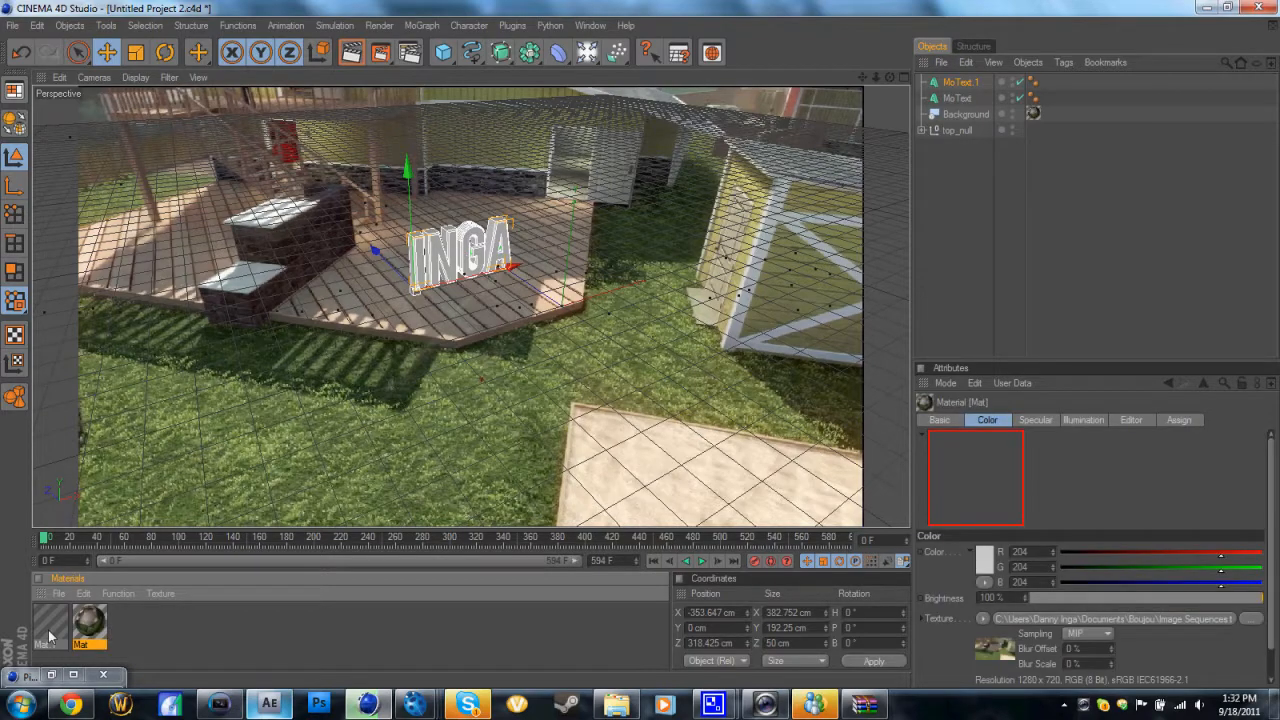
pyautogui.click(50, 624)
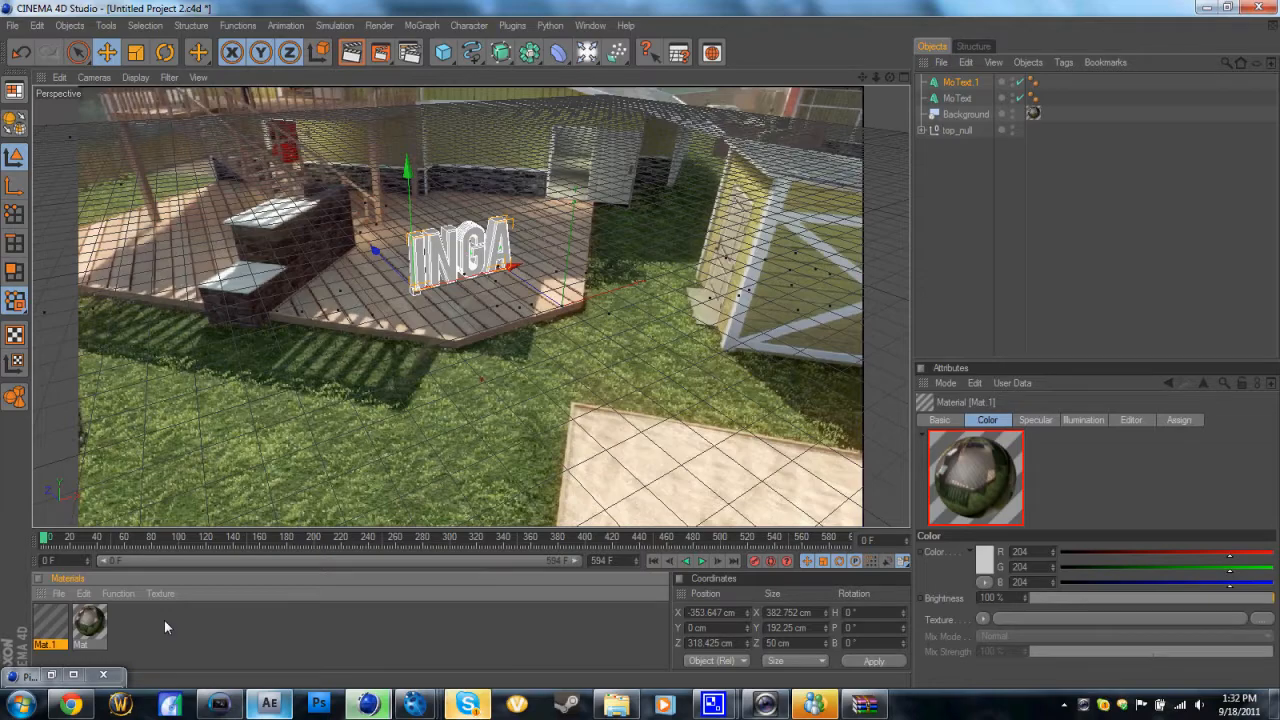
pyautogui.click(164, 627)
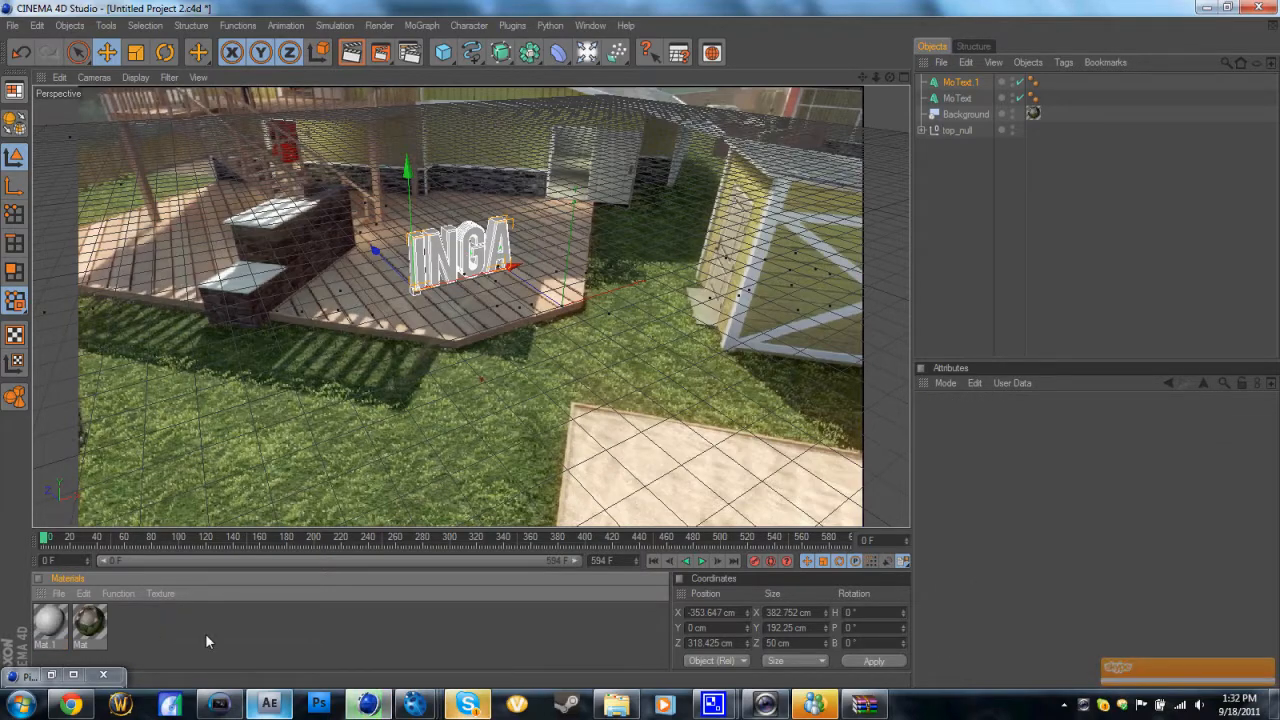
pyautogui.doubleClick(183, 629)
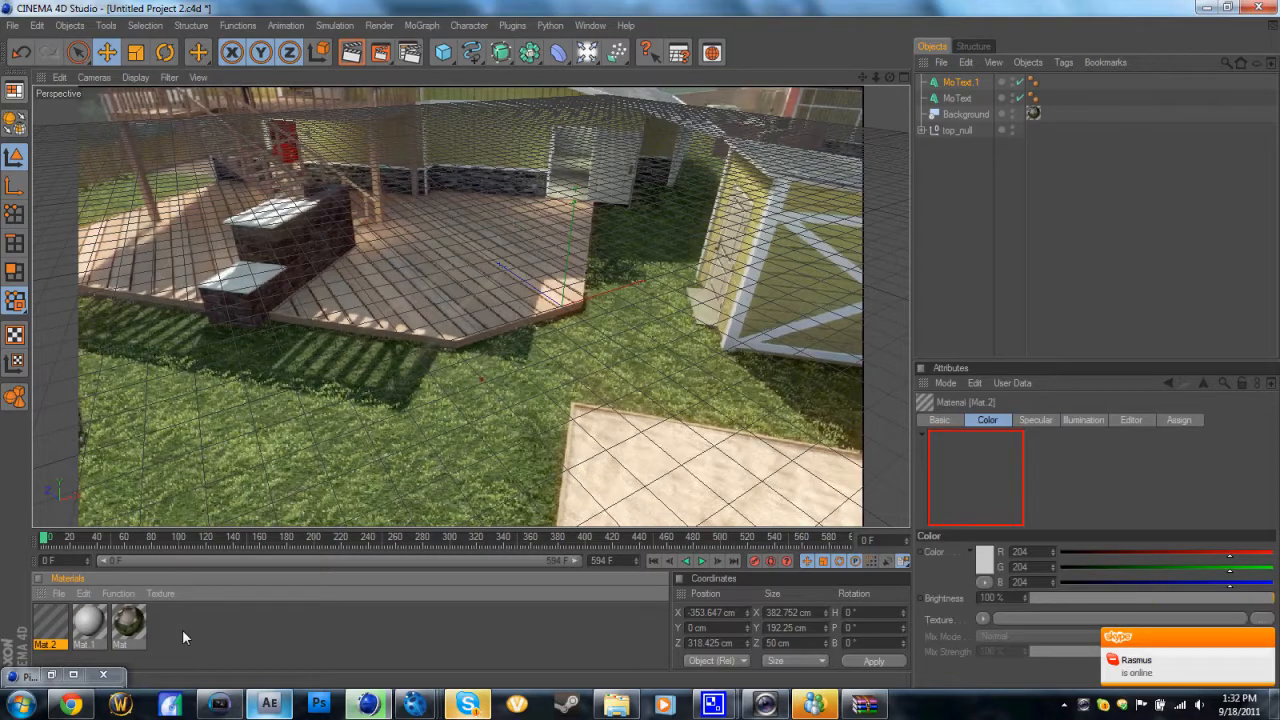
# Step: Set the color of material Mat.1 to black, RGB 0, 0, 0
pyautogui.click(88, 620)
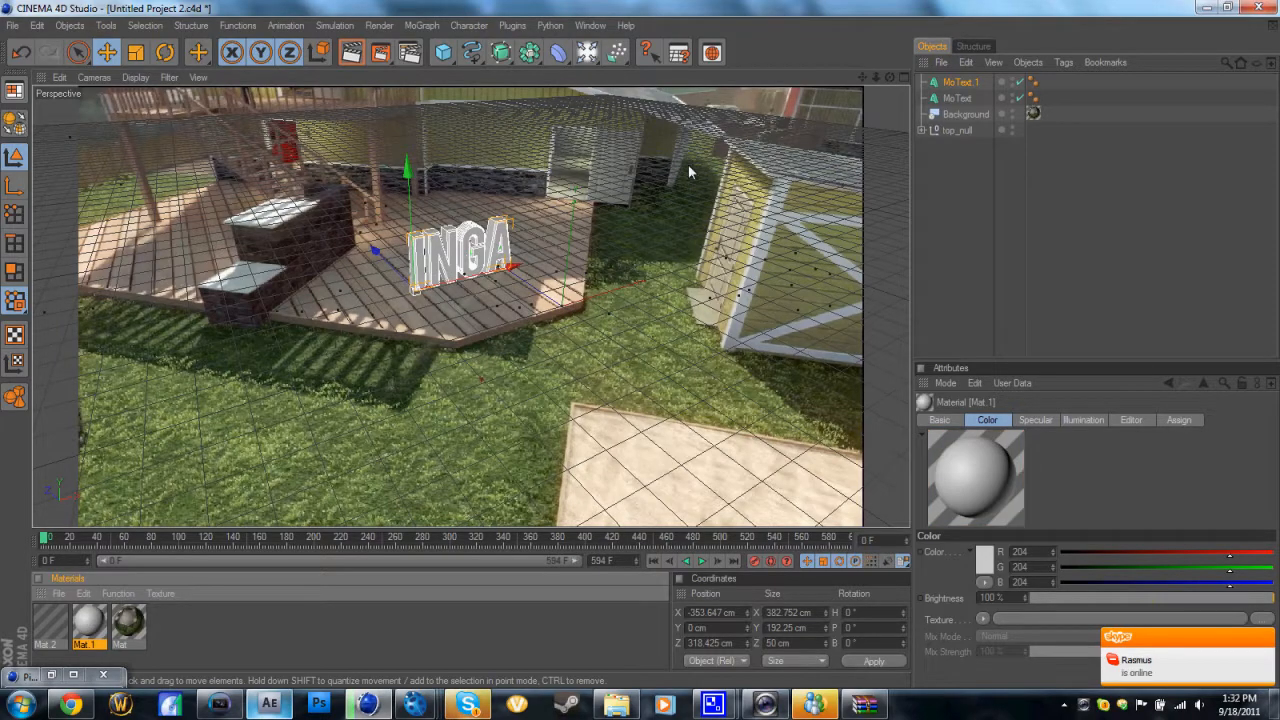
pyautogui.click(988, 569)
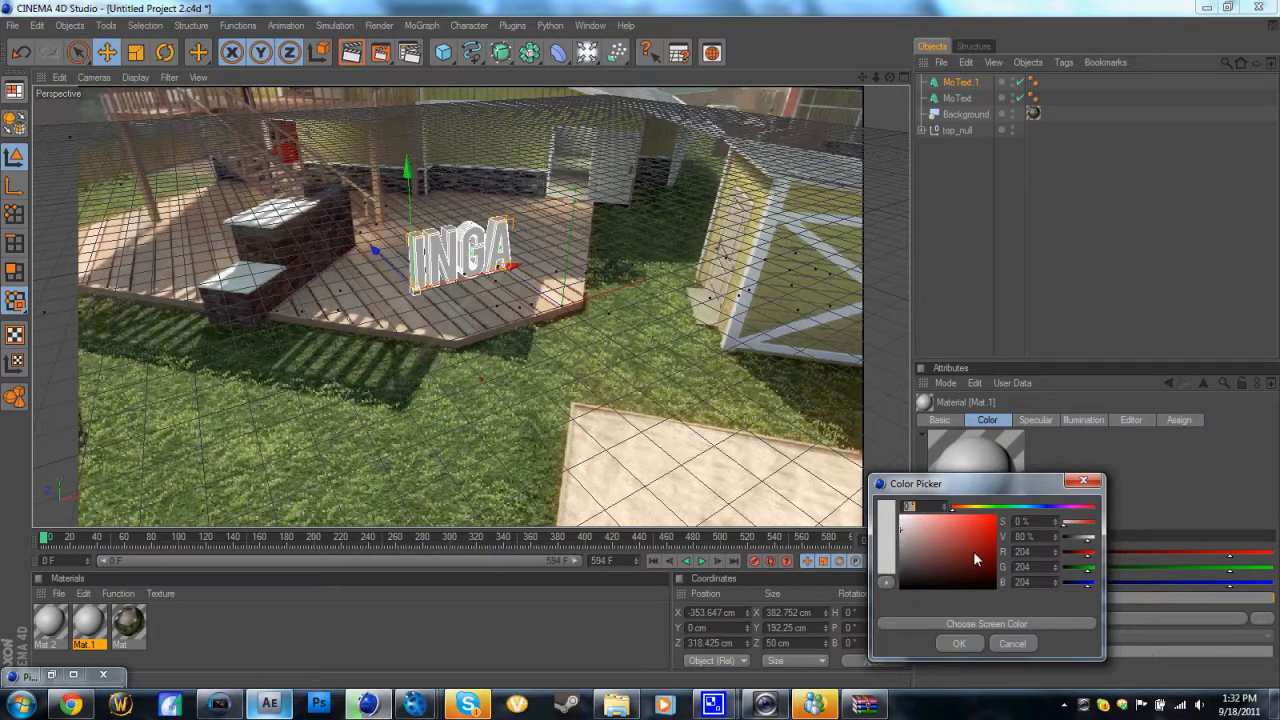
pyautogui.moveTo(974, 552); pyautogui.dragTo(1060, 443)
pyautogui.moveTo(966, 588); pyautogui.dragTo(900, 592)
pyautogui.click(953, 643)
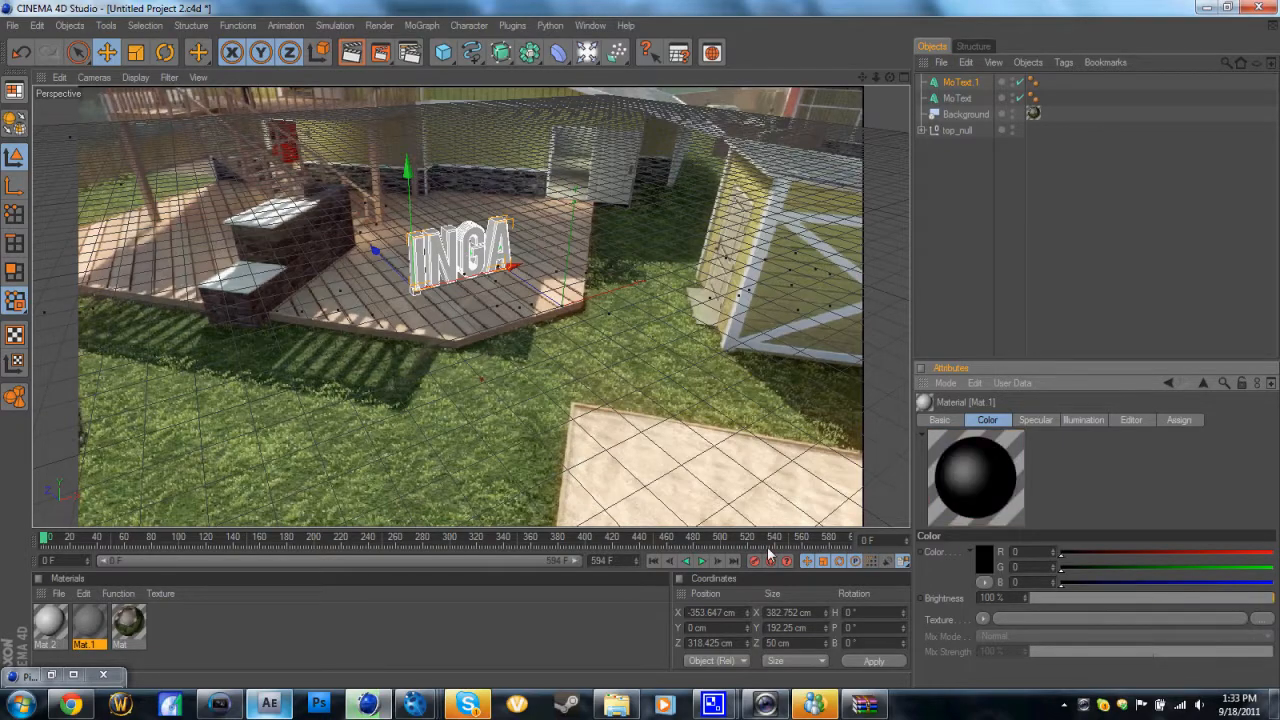
# Step: Set the color of material Mat.2 to bright blue, RGB 0, 80, 255
pyautogui.doubleClick(48, 624)
pyautogui.click(412, 176)
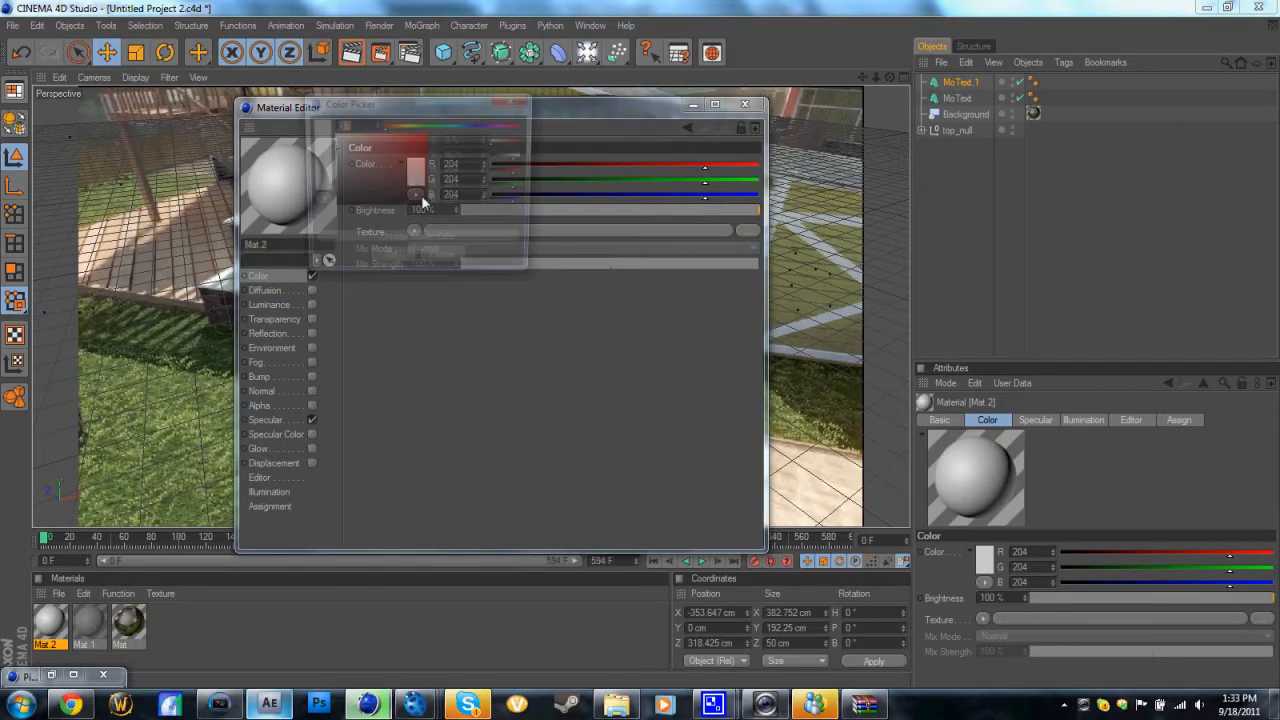
pyautogui.click(470, 126)
pyautogui.moveTo(398, 186); pyautogui.dragTo(466, 59)
pyautogui.click(390, 261)
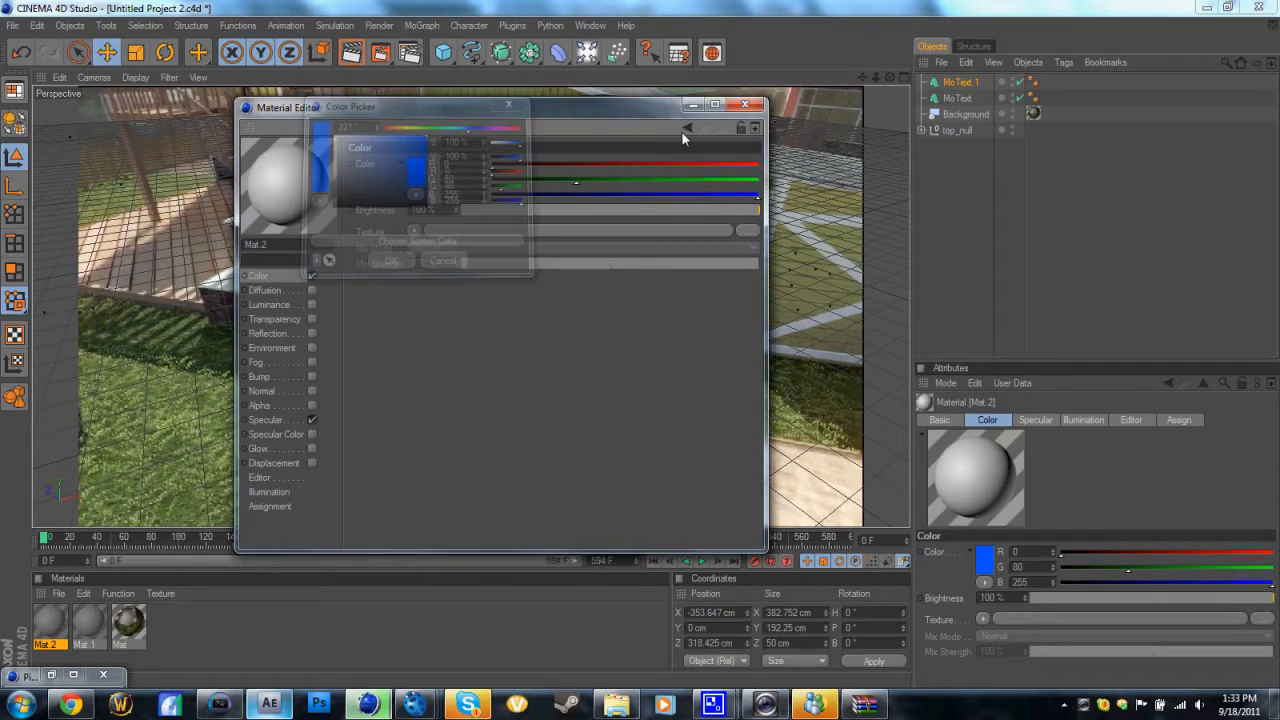
pyautogui.click(745, 105)
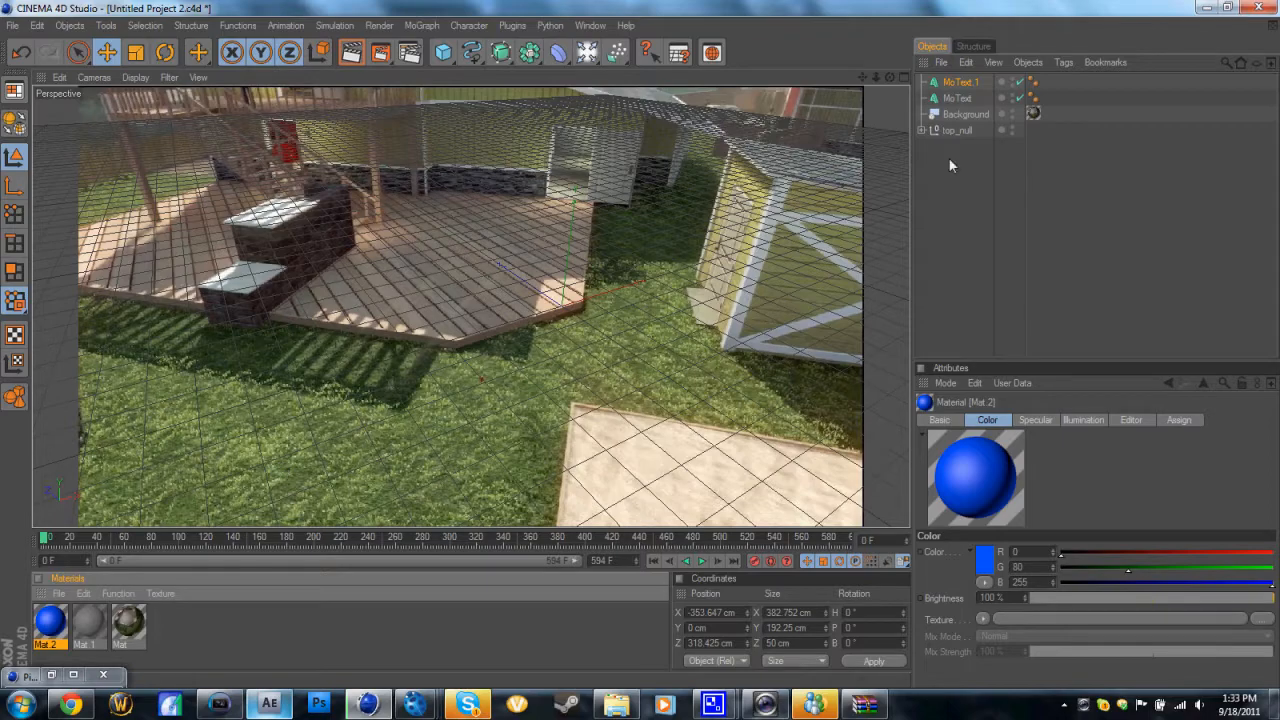
# Step: Apply the black material to the original MoText and the blue material to its duplicate
pyautogui.moveTo(961, 95); pyautogui.dragTo(961, 97)
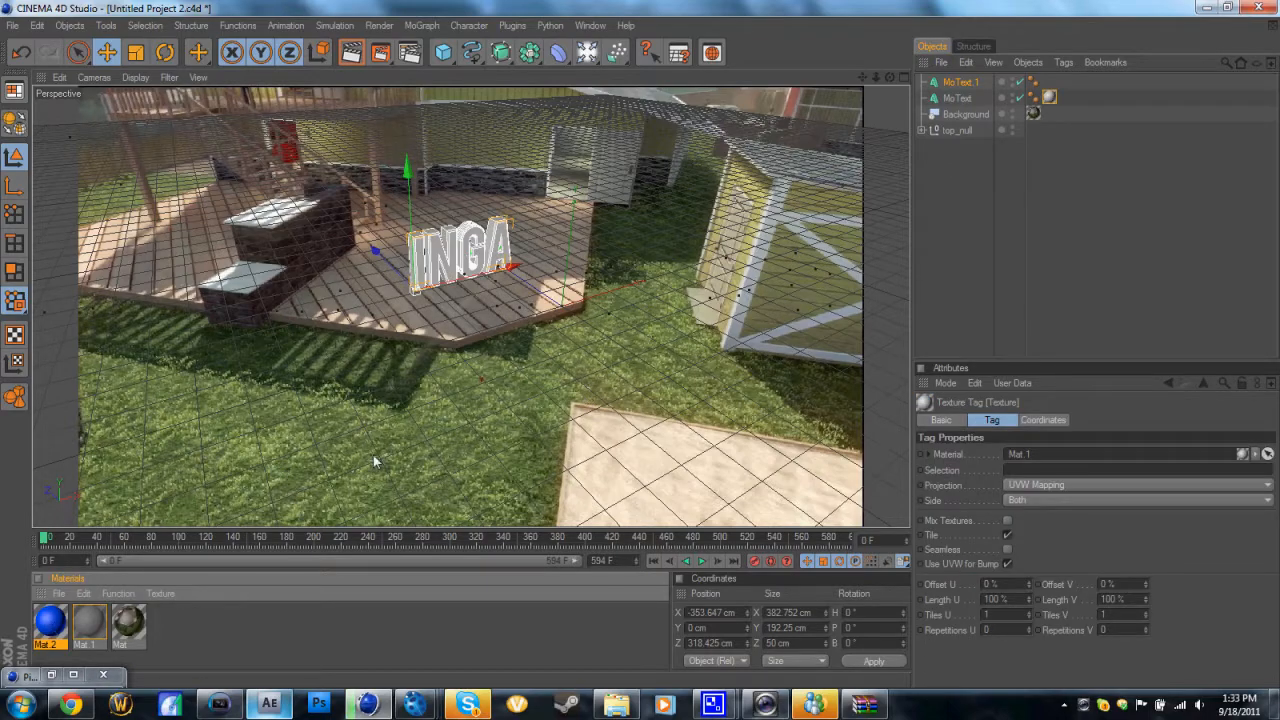
pyautogui.moveTo(787, 209); pyautogui.dragTo(962, 83)
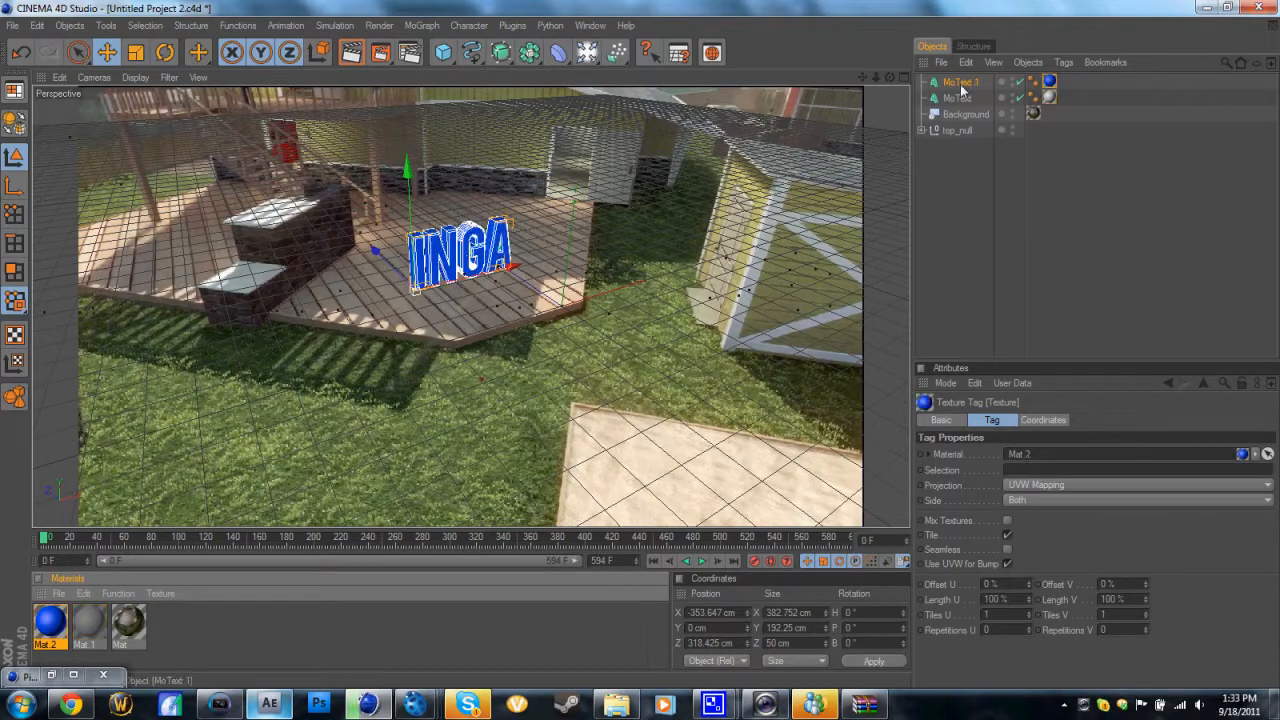
pyautogui.doubleClick(90, 630)
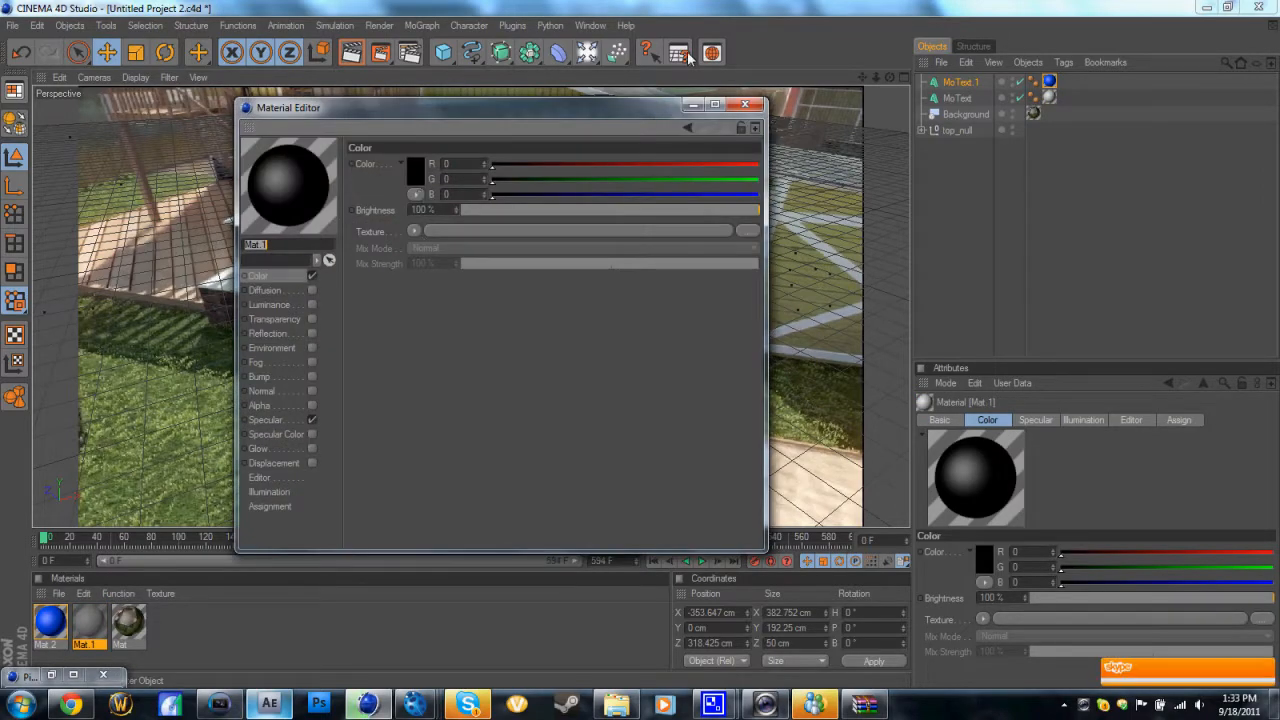
pyautogui.click(745, 104)
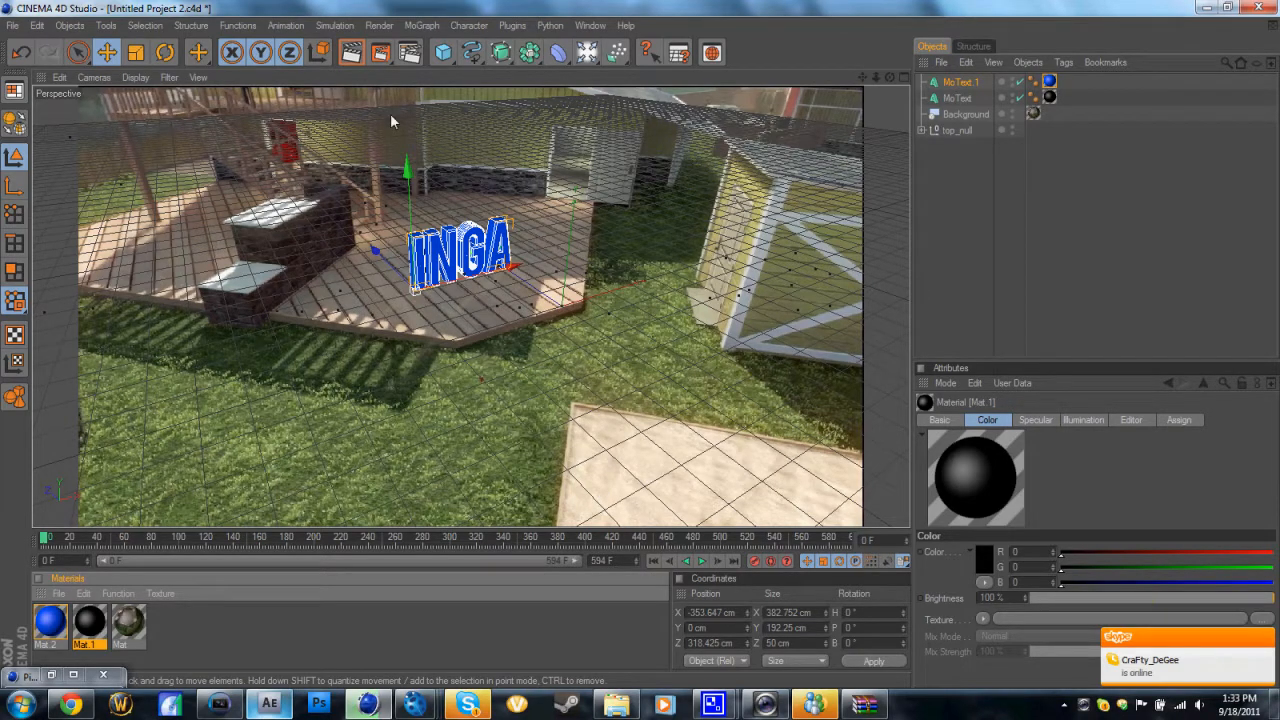
# Step: Set the Z position of the blue MoText duplicate to 323.425 cm
pyautogui.click(705, 643)
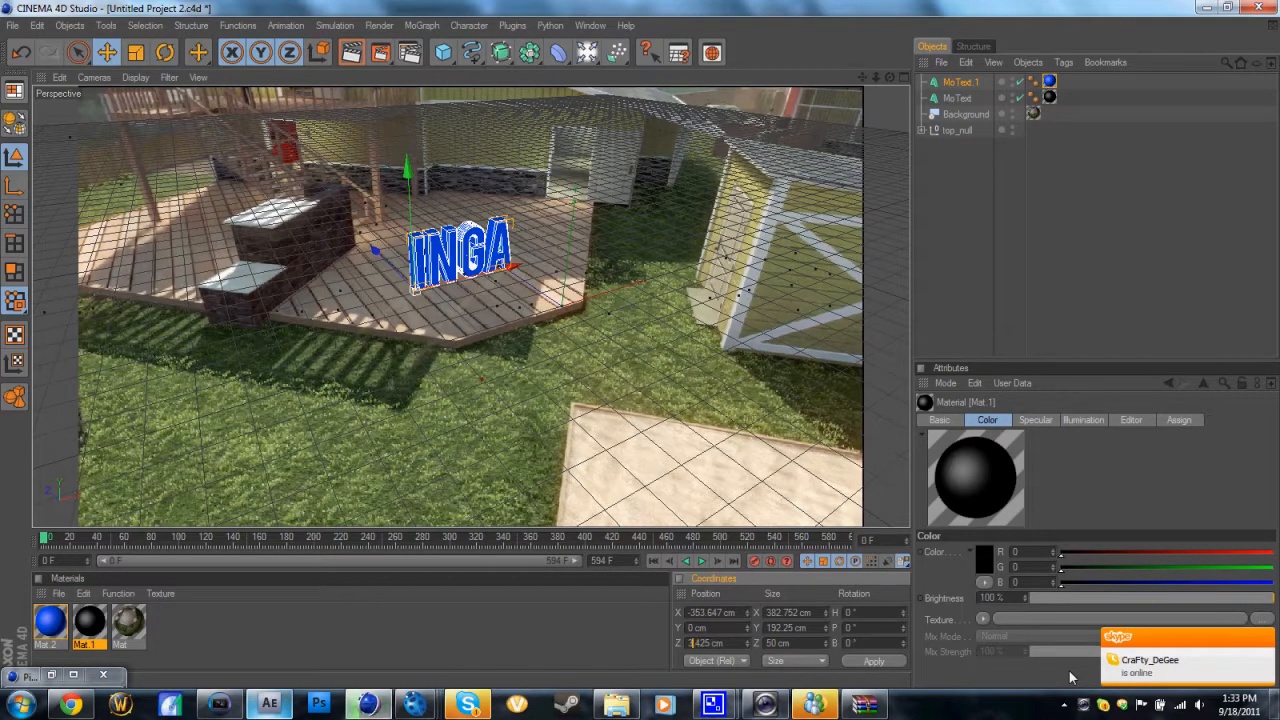
pyautogui.write('325')
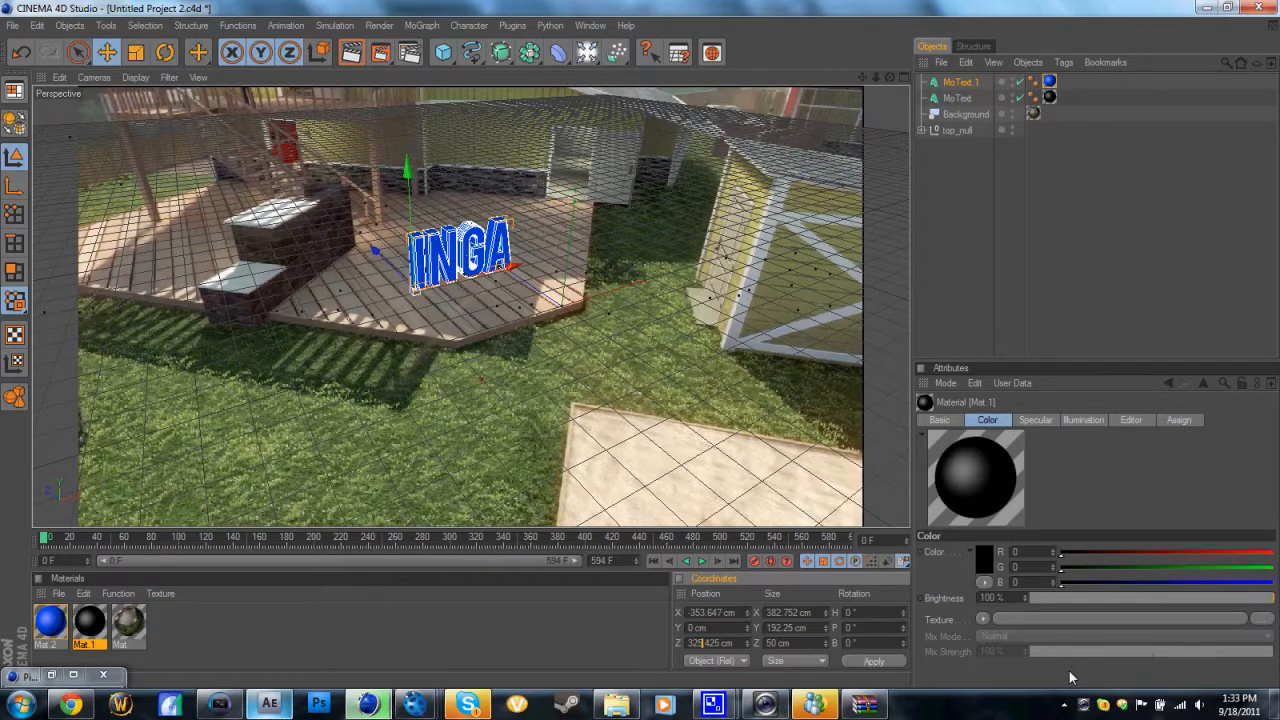
pyautogui.press('Return')
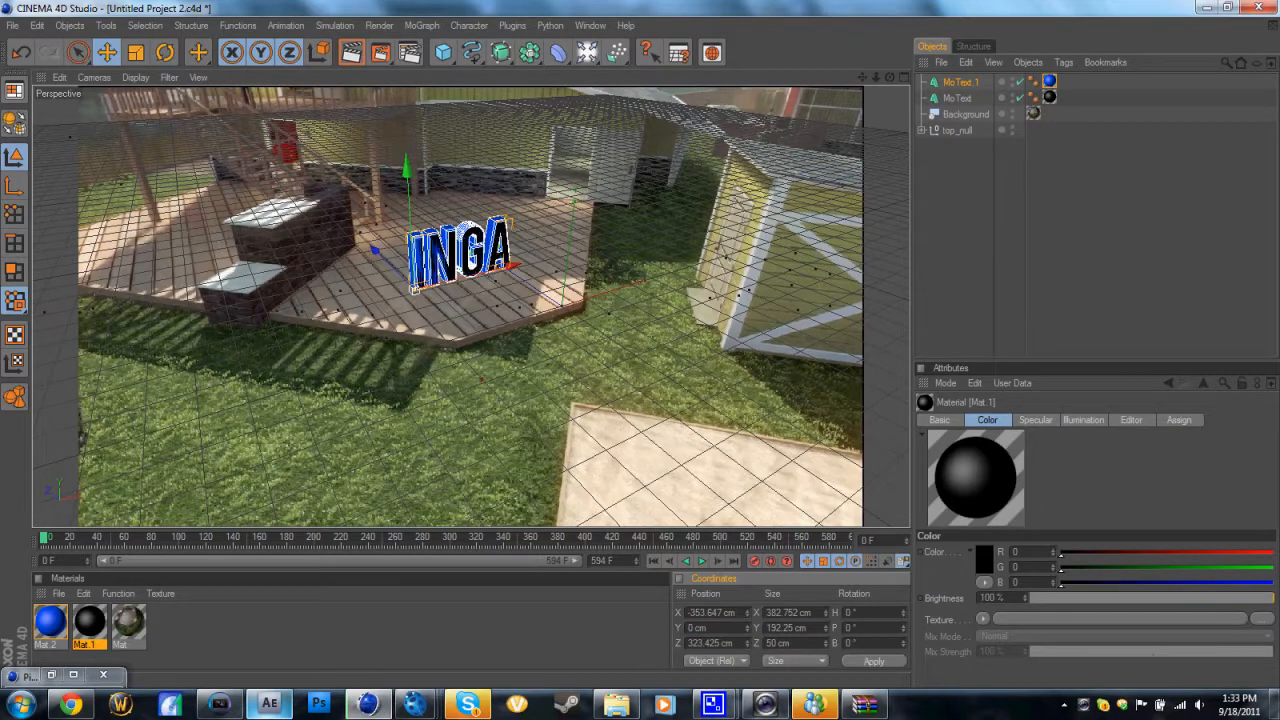
# Step: Render a viewport preview of the two-colored text and scrub the timeline to about frame 358 to check its tracking
pyautogui.click(351, 52)
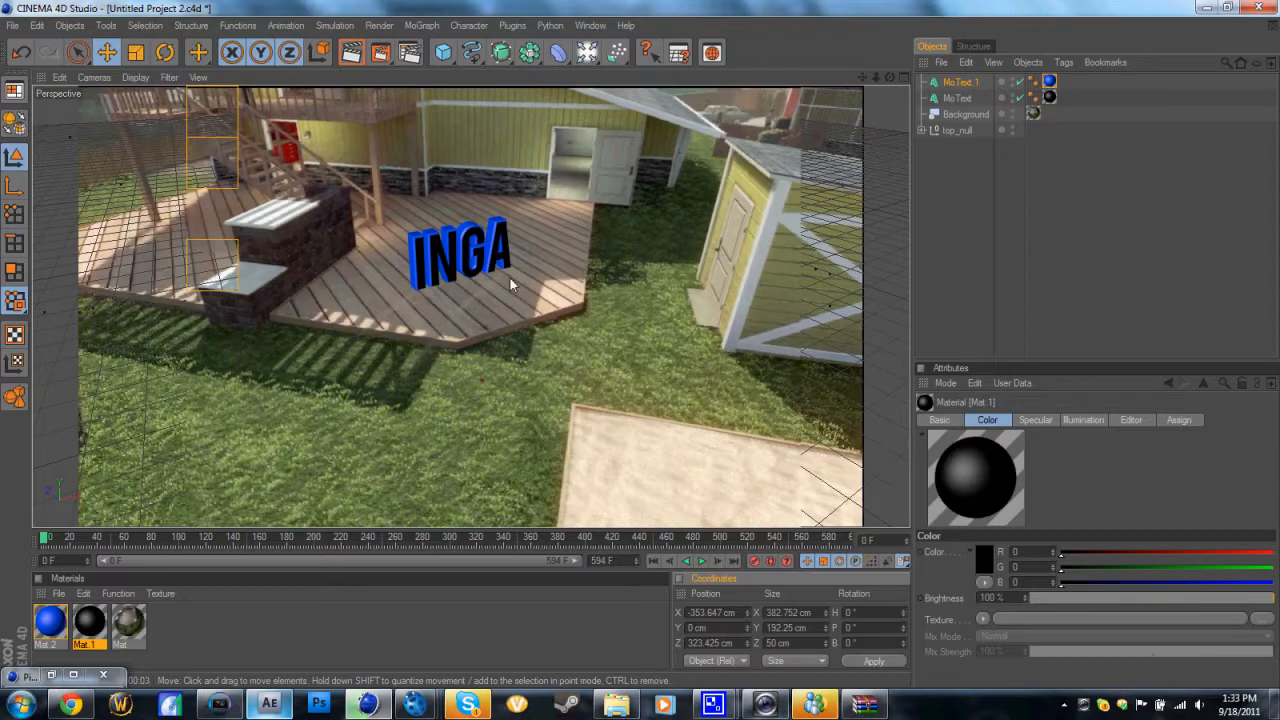
pyautogui.click(950, 200)
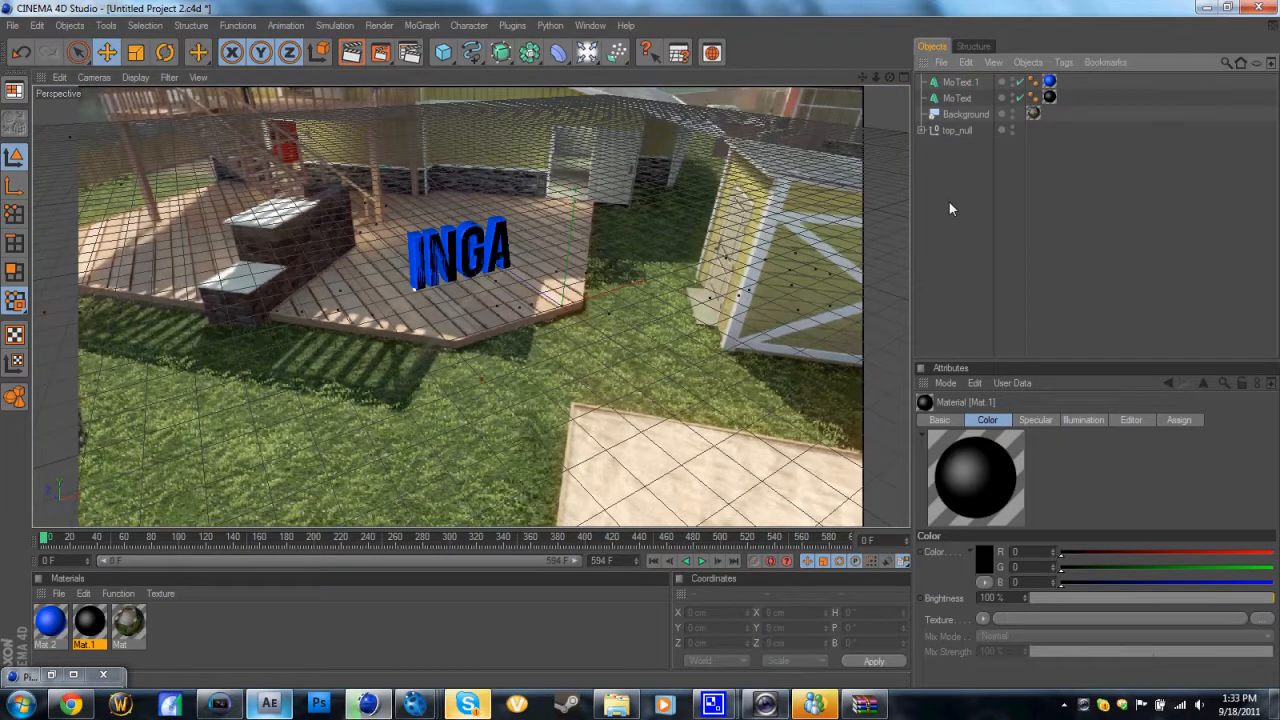
pyautogui.click(587, 52)
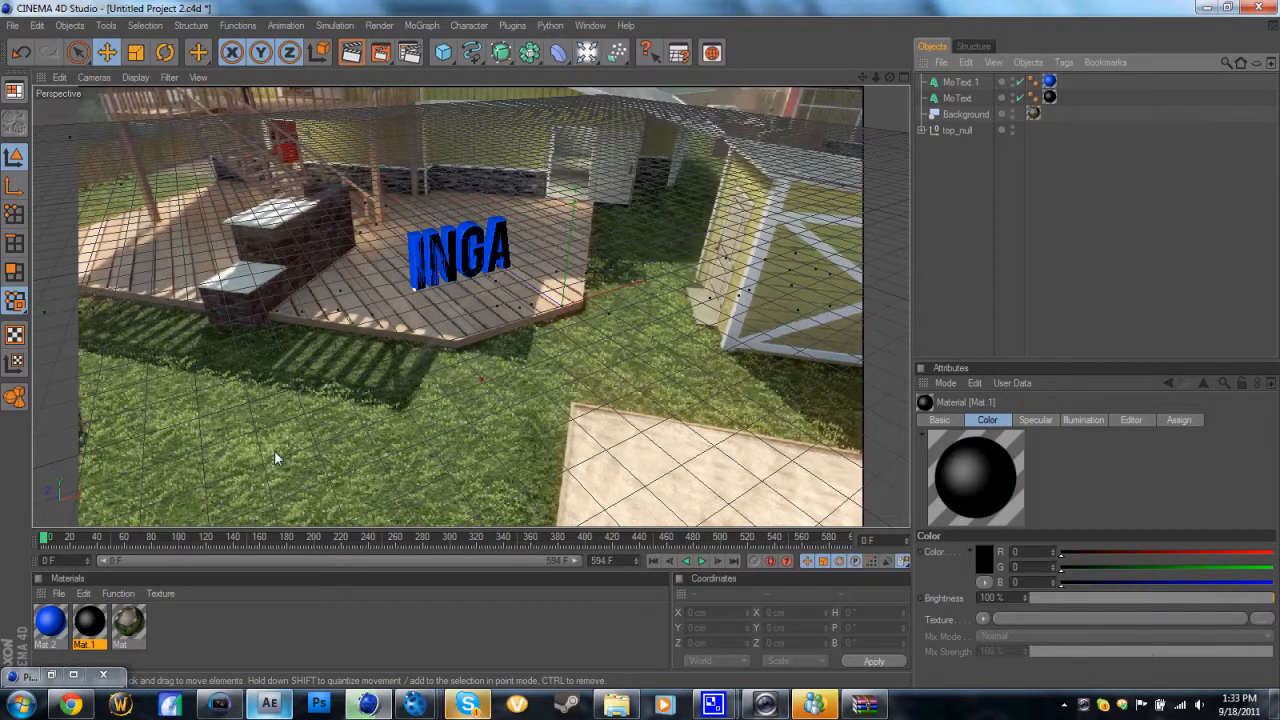
pyautogui.moveTo(352, 540); pyautogui.dragTo(529, 540)
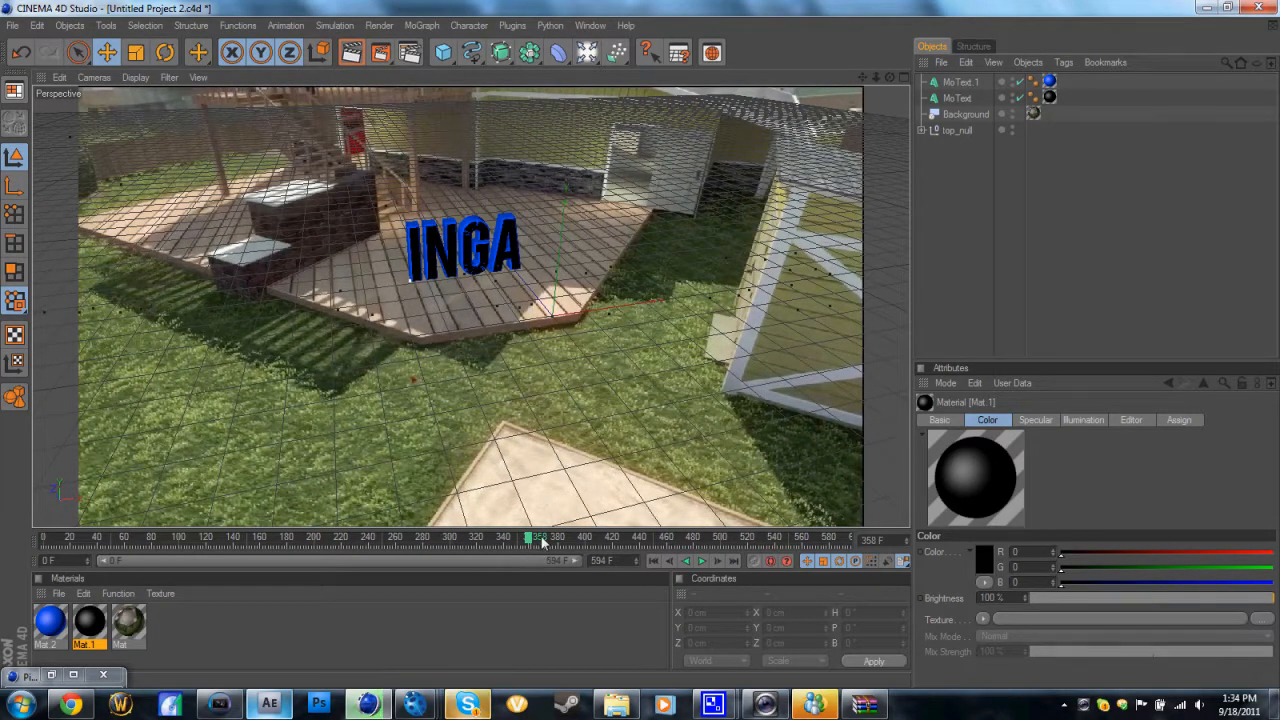
# Step: Go back to frame 2 on the timeline and check the rendered frames in the Picture Viewer
pyautogui.moveTo(542, 541); pyautogui.dragTo(5, 503)
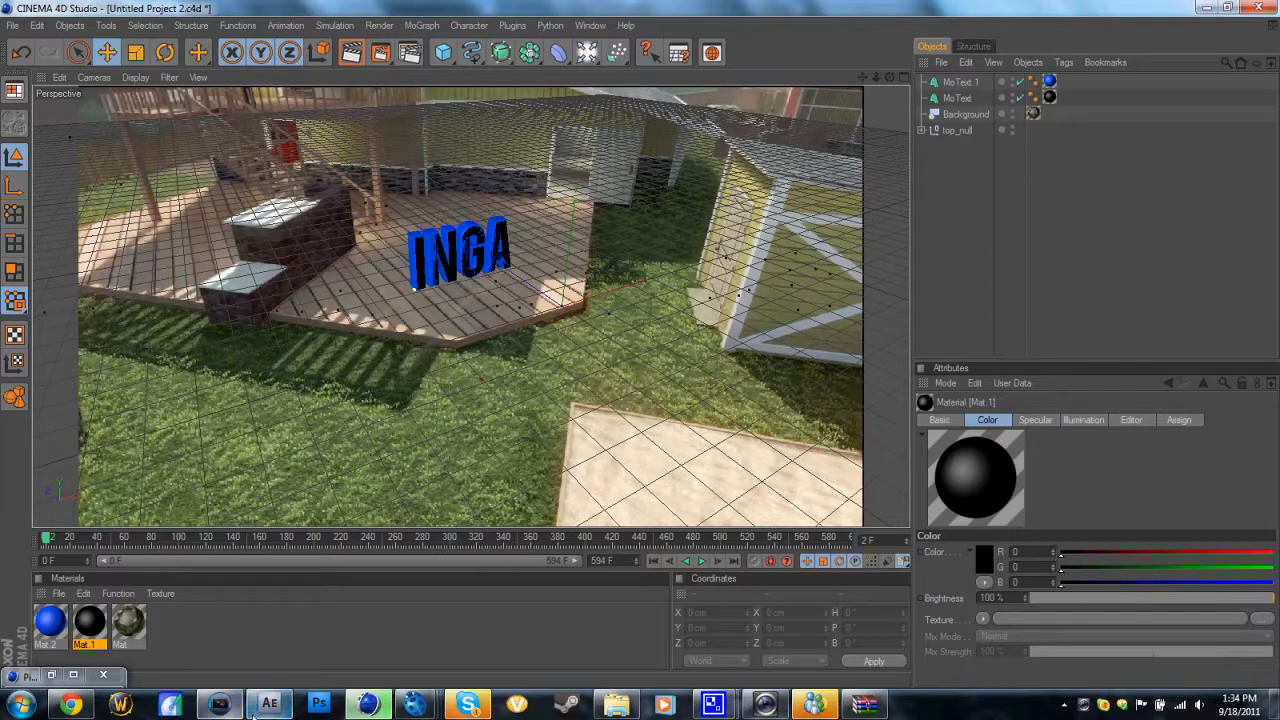
pyautogui.moveTo(70, 704)
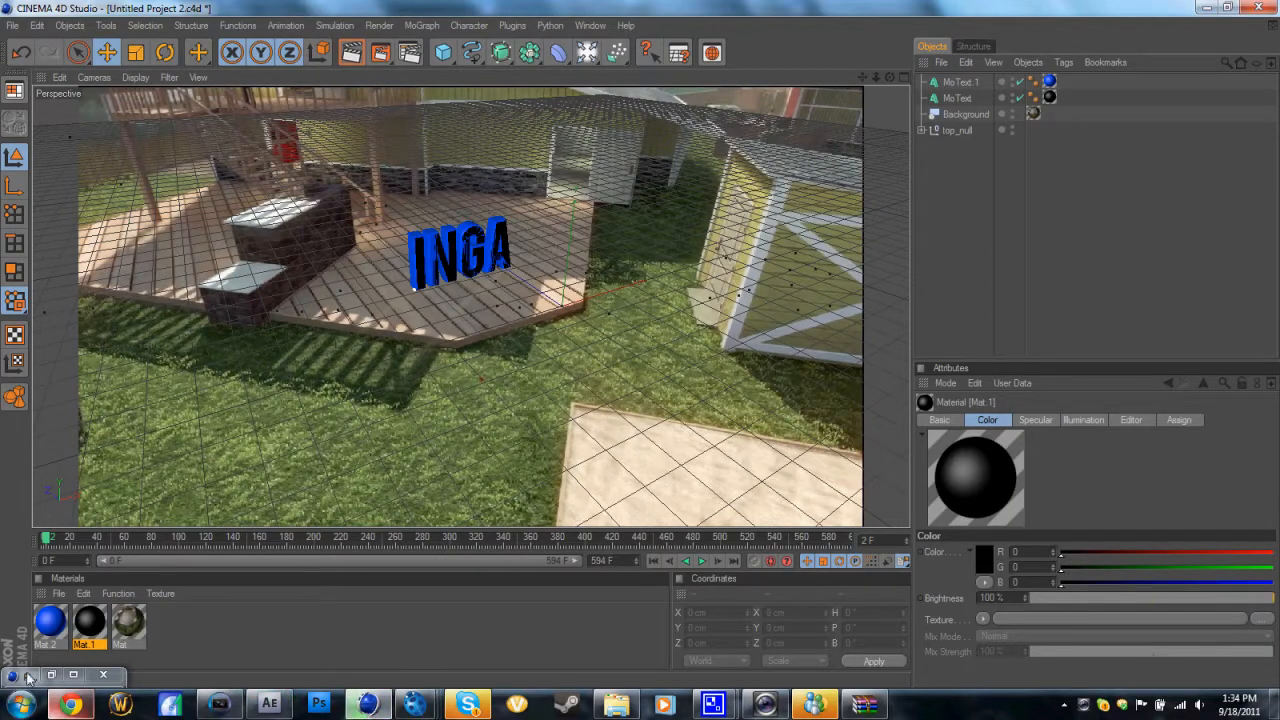
pyautogui.click(58, 674)
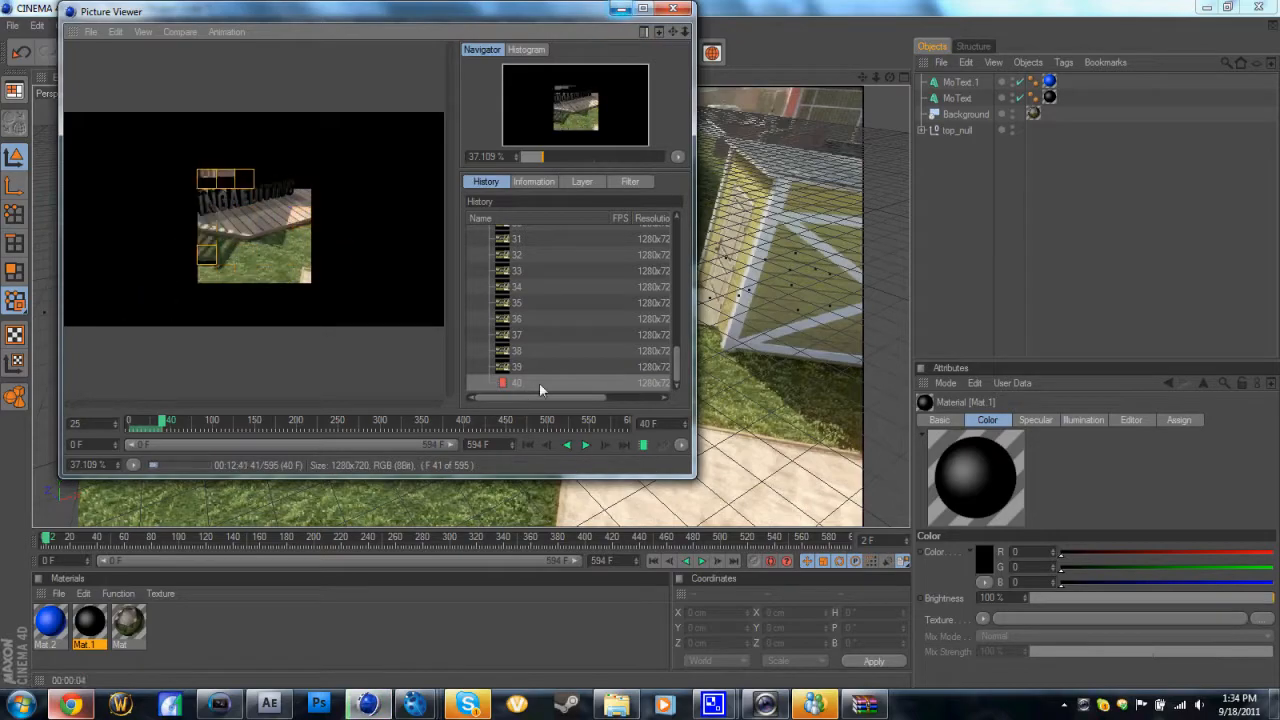
pyautogui.click(620, 9)
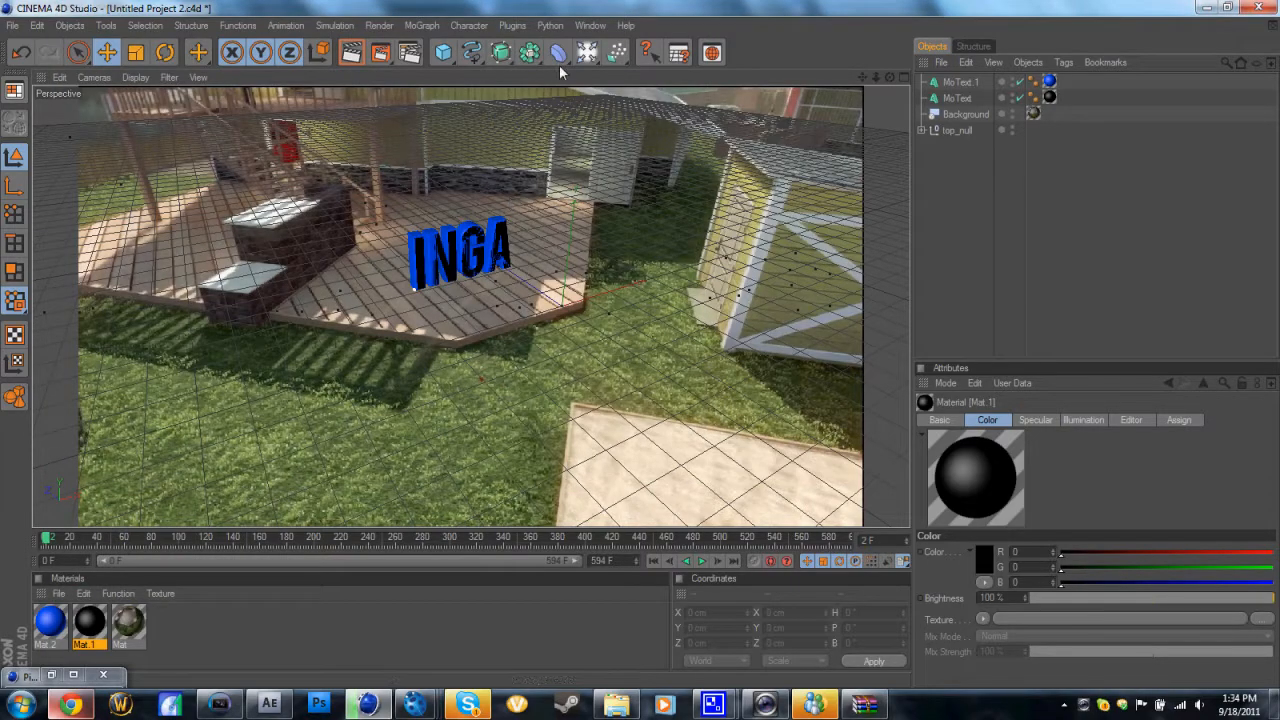
# Step: Add a light above and behind the text at about X 126.5, Y 498.2, Z 811.4 cm
pyautogui.click(586, 53)
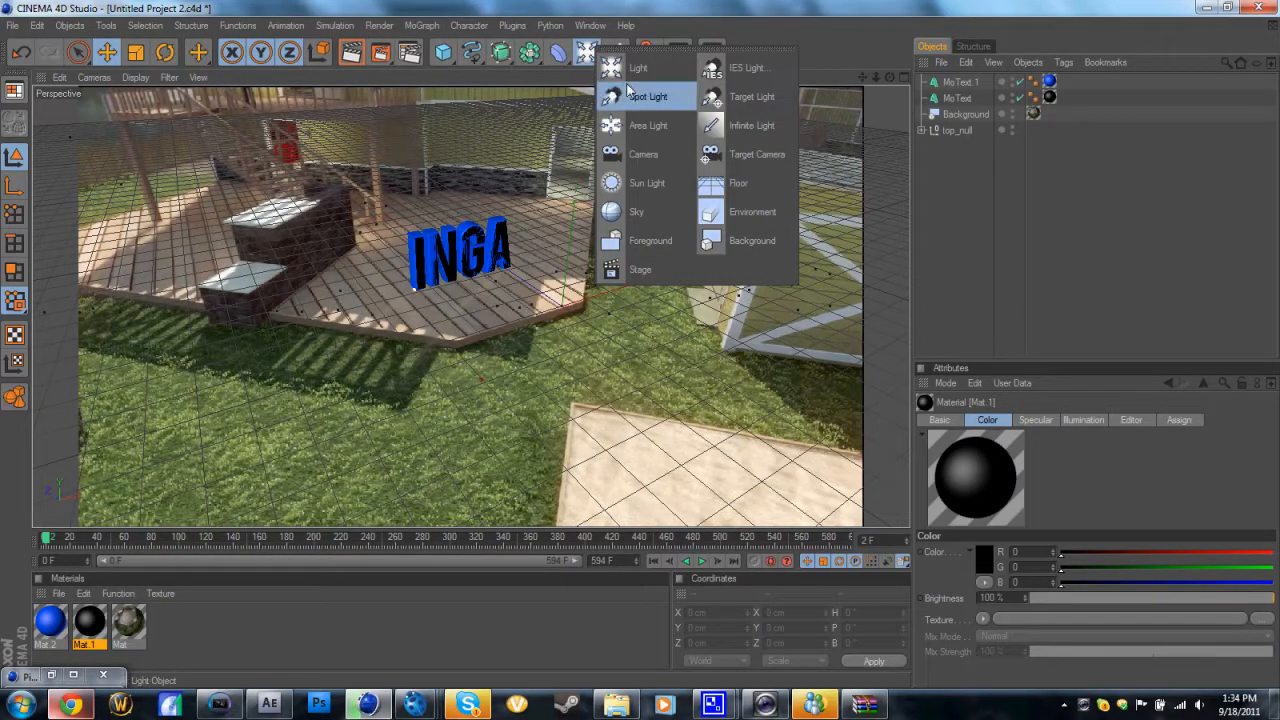
pyautogui.click(620, 63)
pyautogui.moveTo(520, 275)
pyautogui.mouseDown()
pyautogui.moveTo(624, 342)
pyautogui.moveTo(519, 277)
pyautogui.mouseUp()
pyautogui.moveTo(522, 212); pyautogui.dragTo(641, 288)
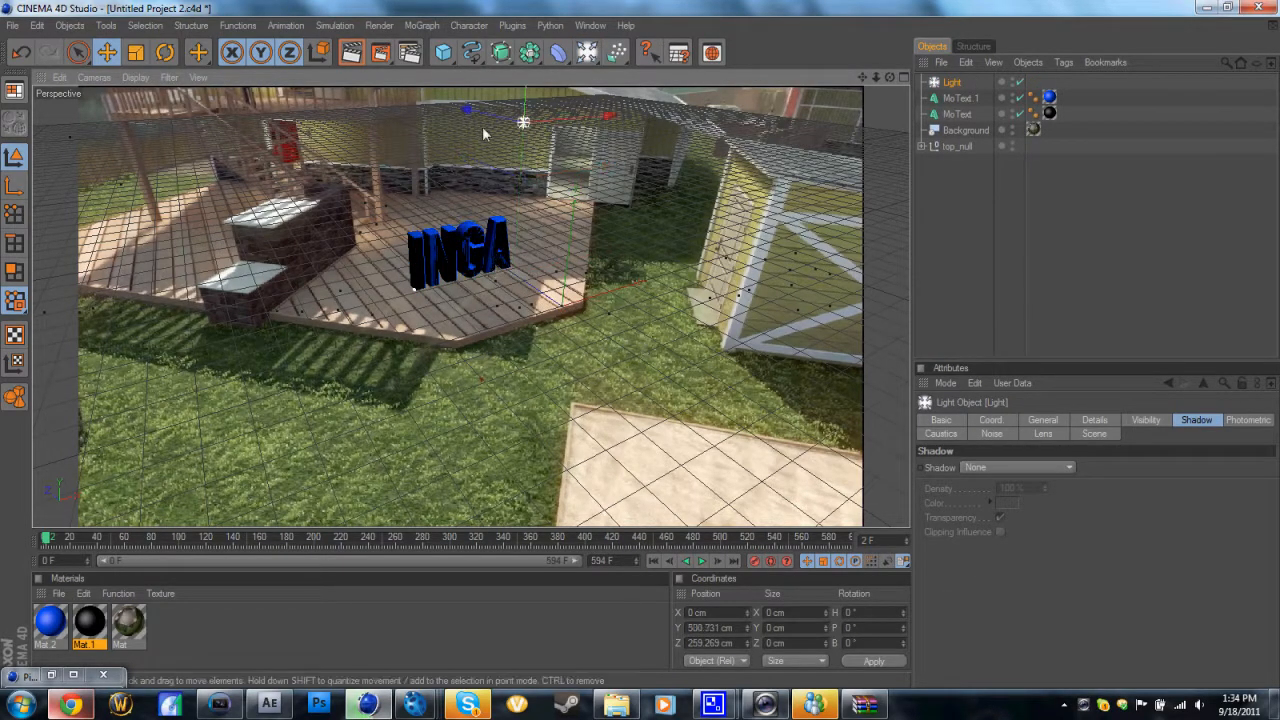
pyautogui.moveTo(486, 117); pyautogui.dragTo(515, 100)
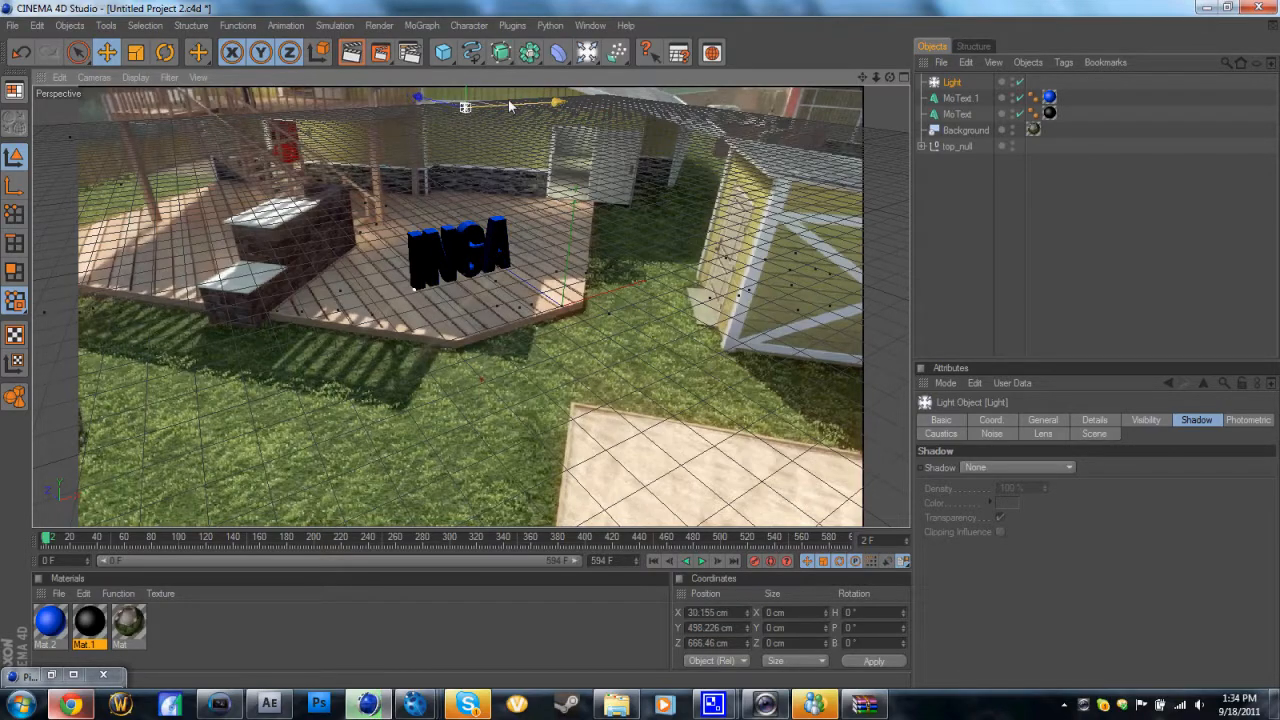
pyautogui.moveTo(640, 344); pyautogui.dragTo(406, 93)
pyautogui.moveTo(545, 98)
pyautogui.mouseDown()
pyautogui.moveTo(640, 344)
pyautogui.moveTo(560, 98)
pyautogui.mouseUp()
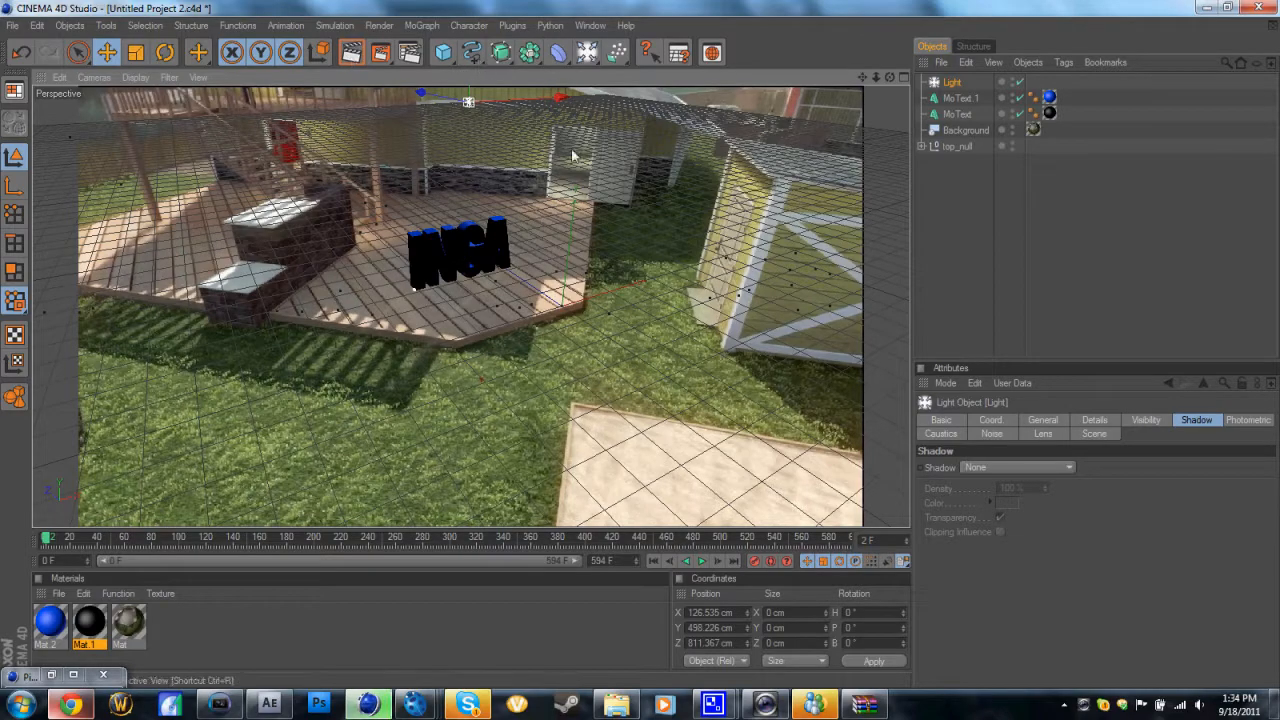
# Step: Add a floor object to the scene and apply the footage material Mat to it
pyautogui.click(593, 56)
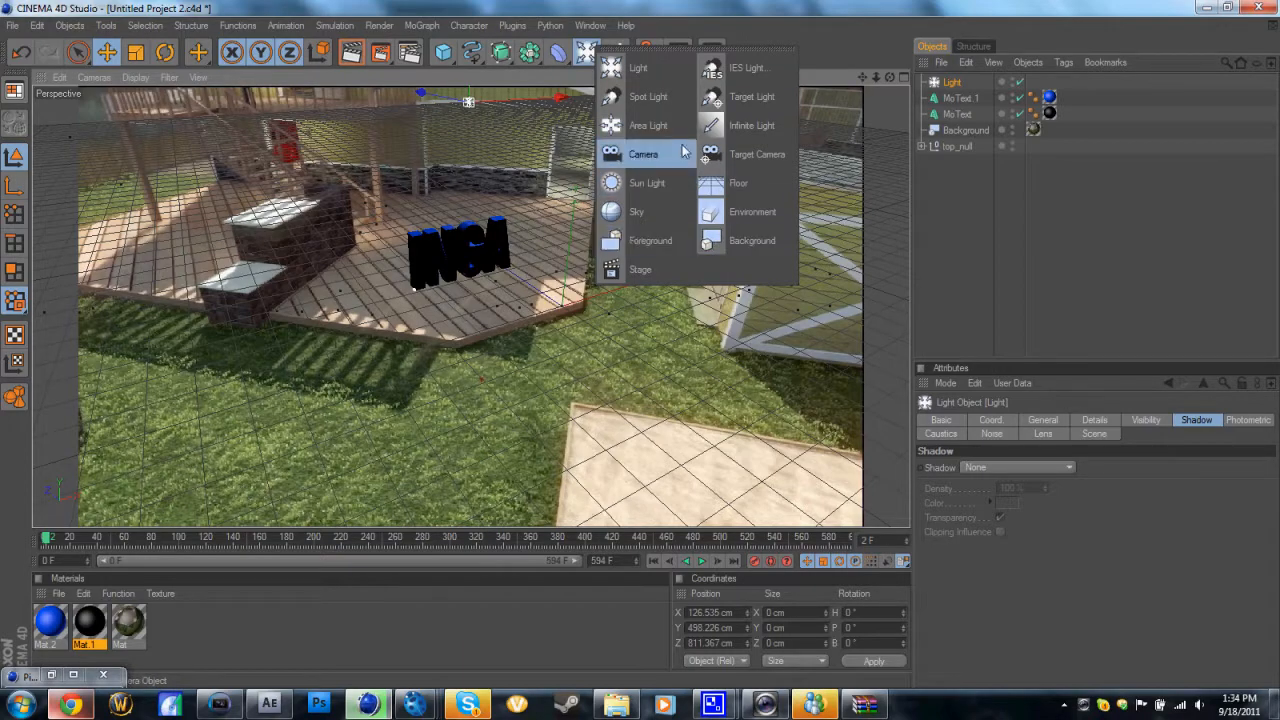
pyautogui.click(712, 184)
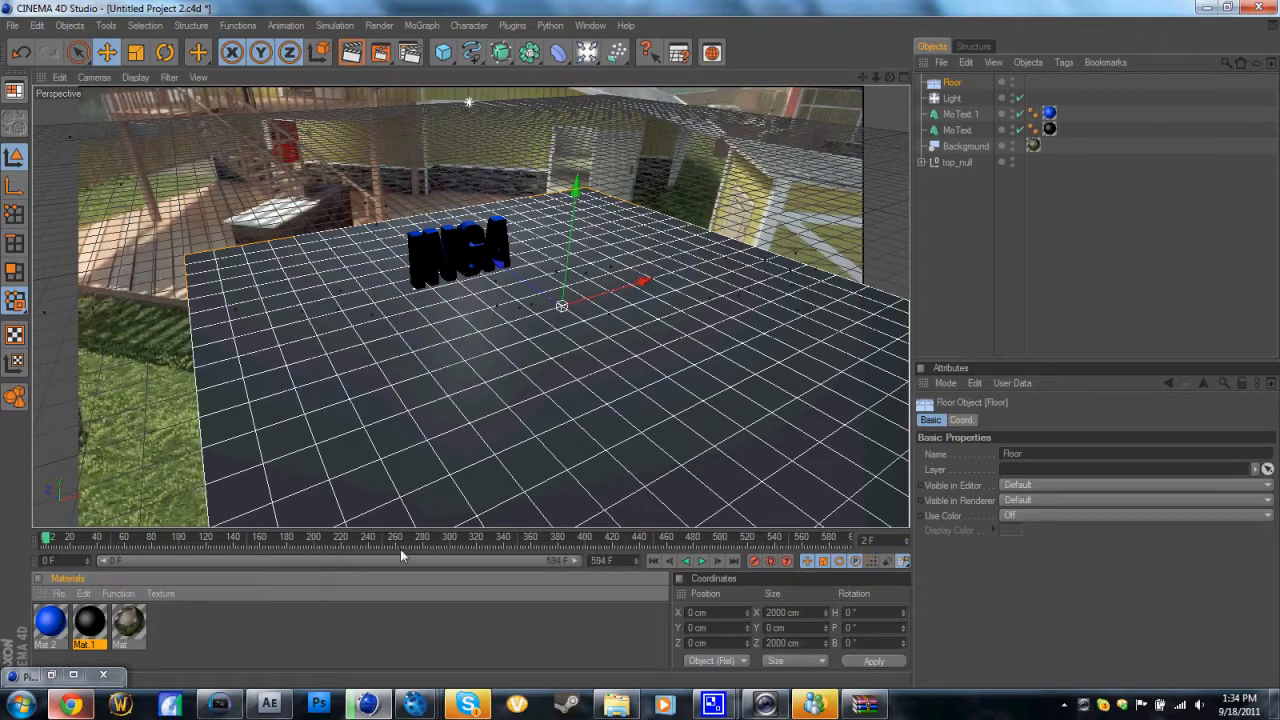
pyautogui.moveTo(433, 538); pyautogui.dragTo(957, 86)
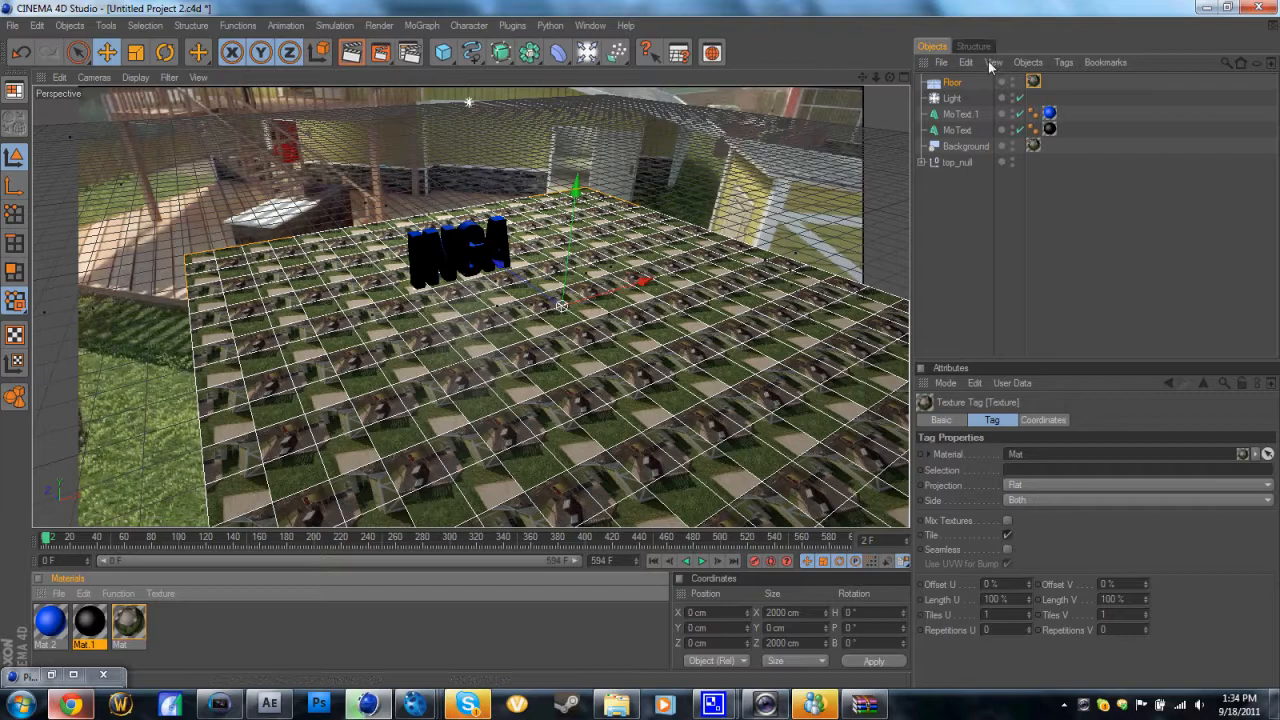
# Step: Add a Compositing tag to the floor and enable Compositing Background on it
pyautogui.rightClick(960, 82)
pyautogui.moveTo(1030, 92)
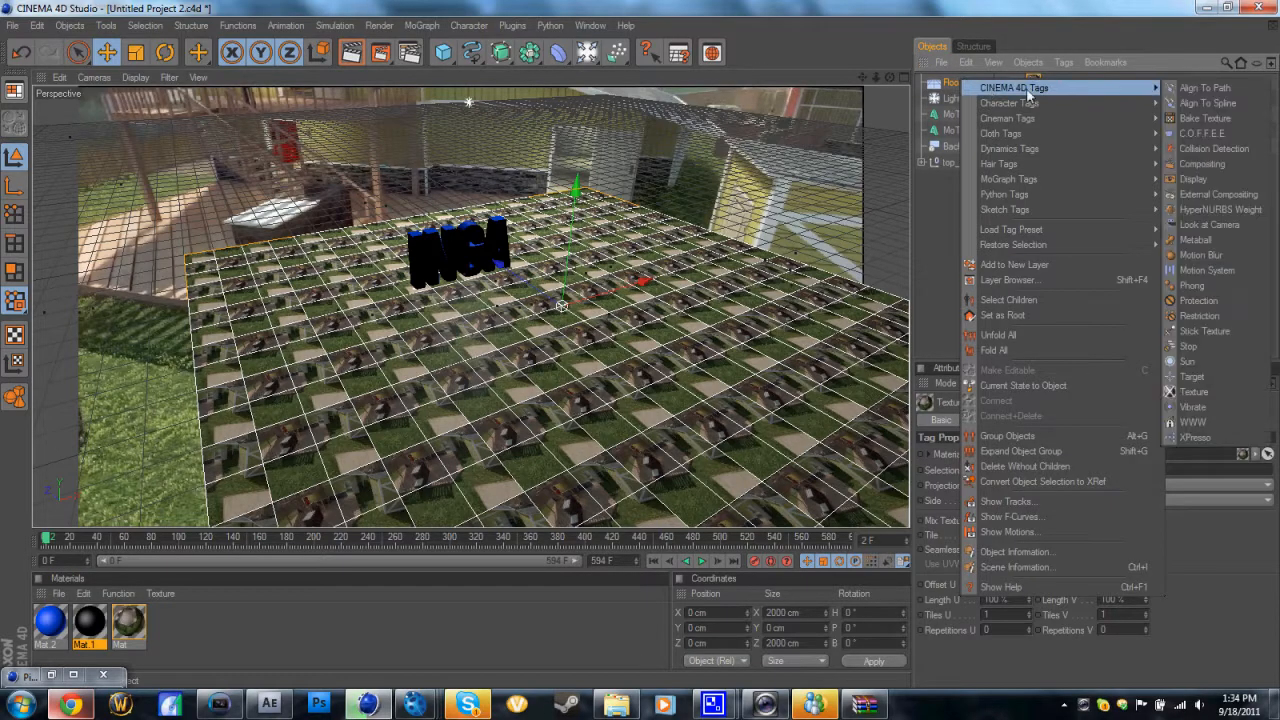
pyautogui.click(1201, 163)
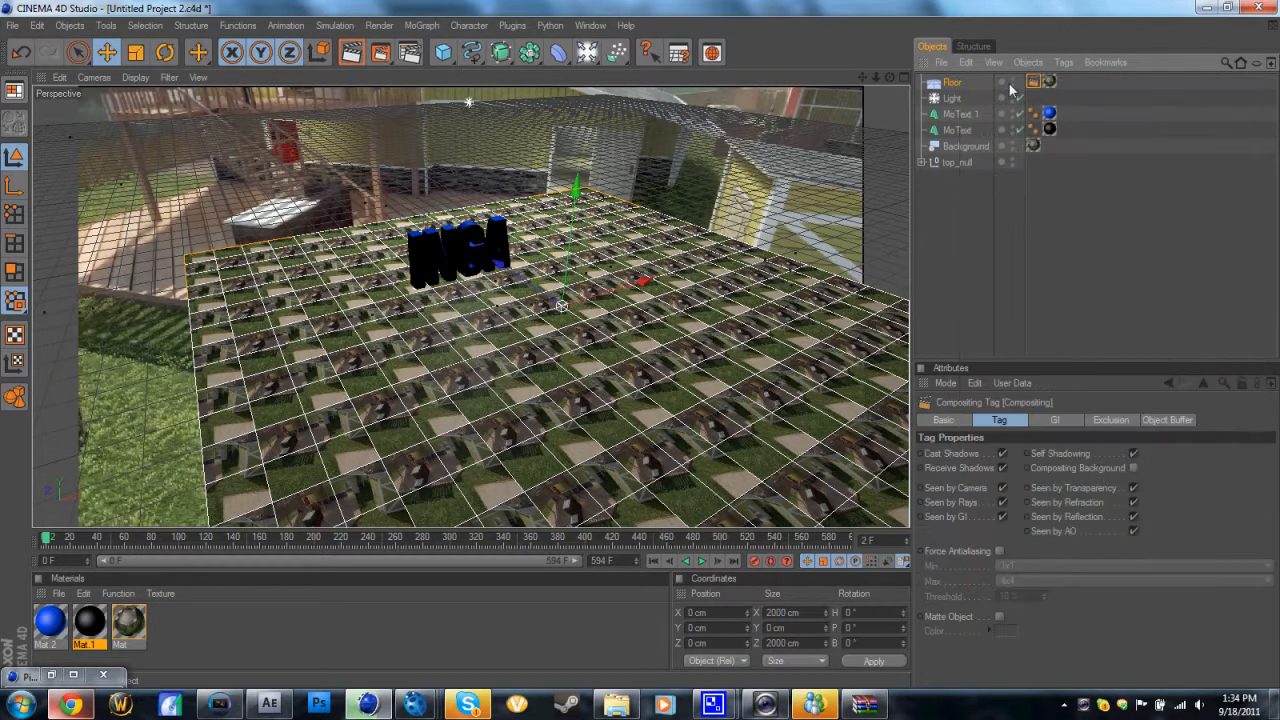
pyautogui.click(1133, 469)
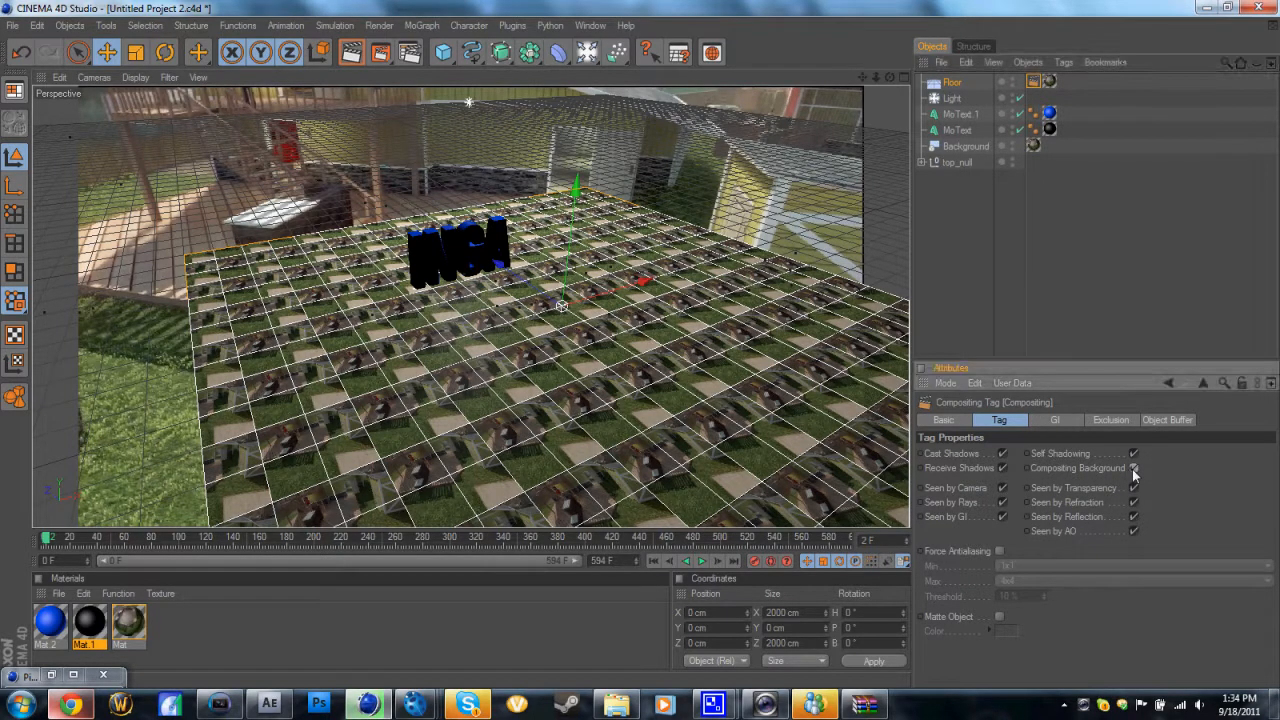
# Step: Set the projection of the floor's footage texture to Frontal
pyautogui.click(1050, 82)
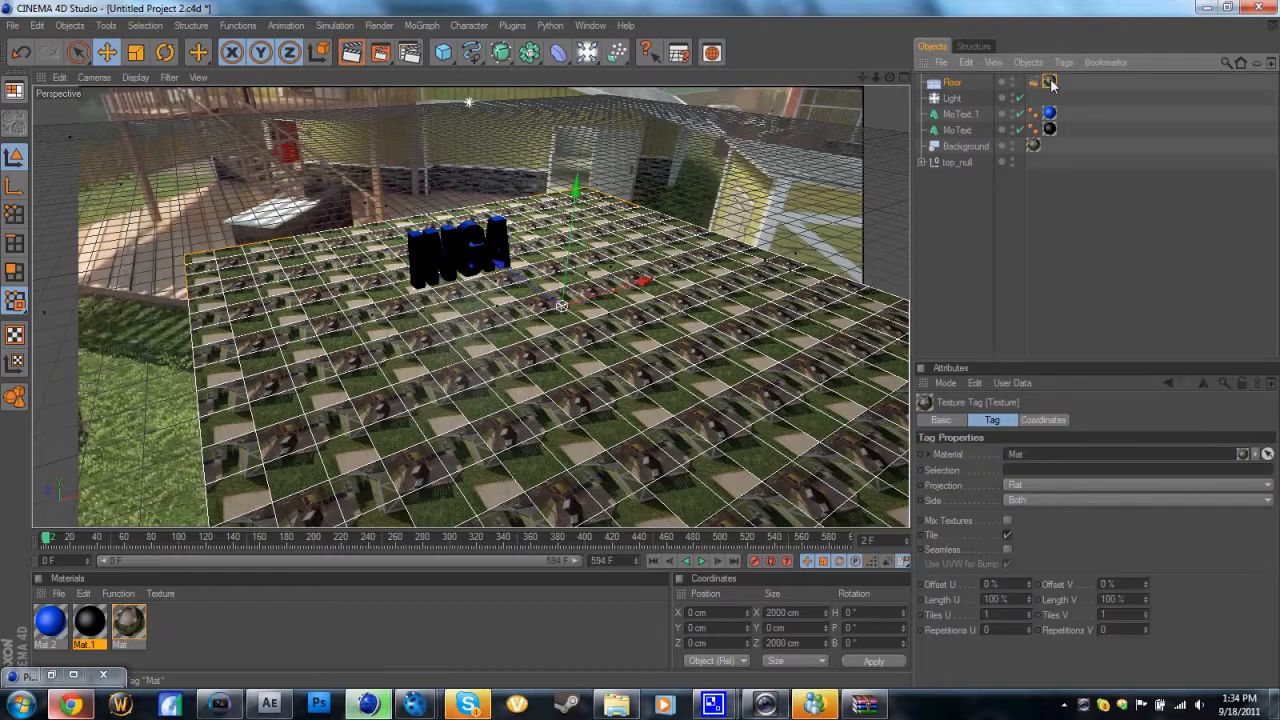
pyautogui.click(1048, 483)
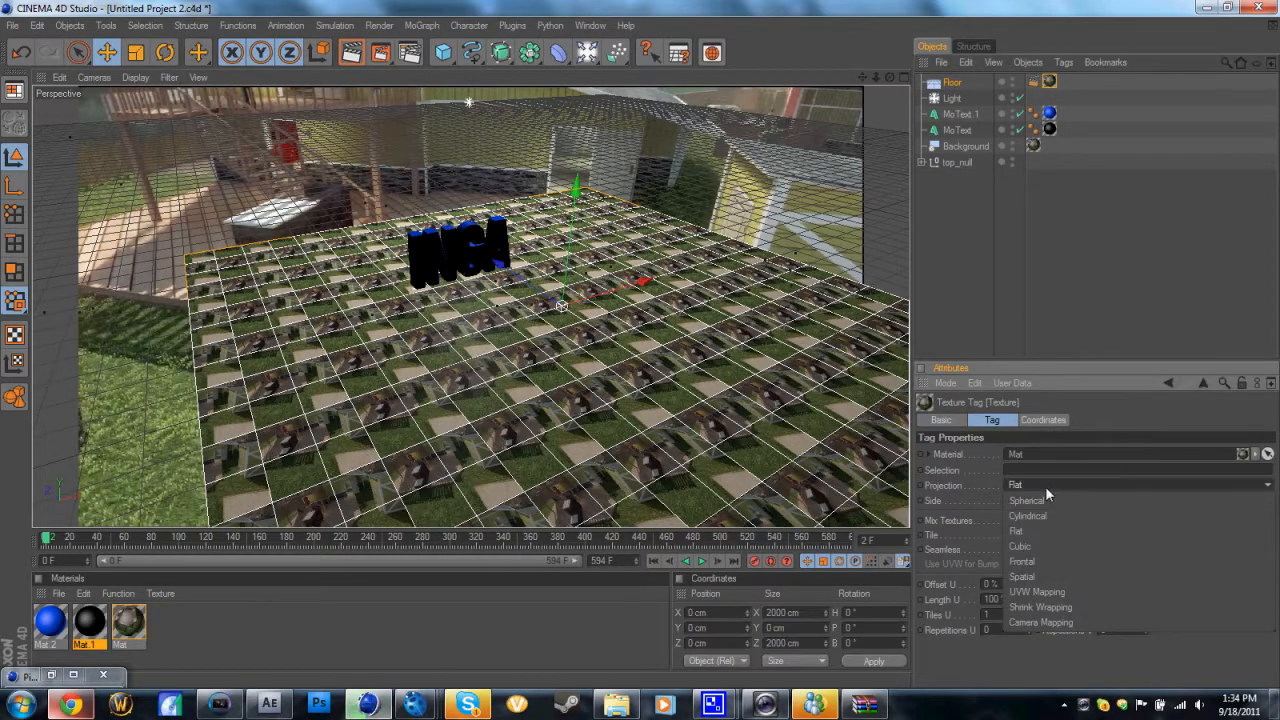
pyautogui.click(1049, 561)
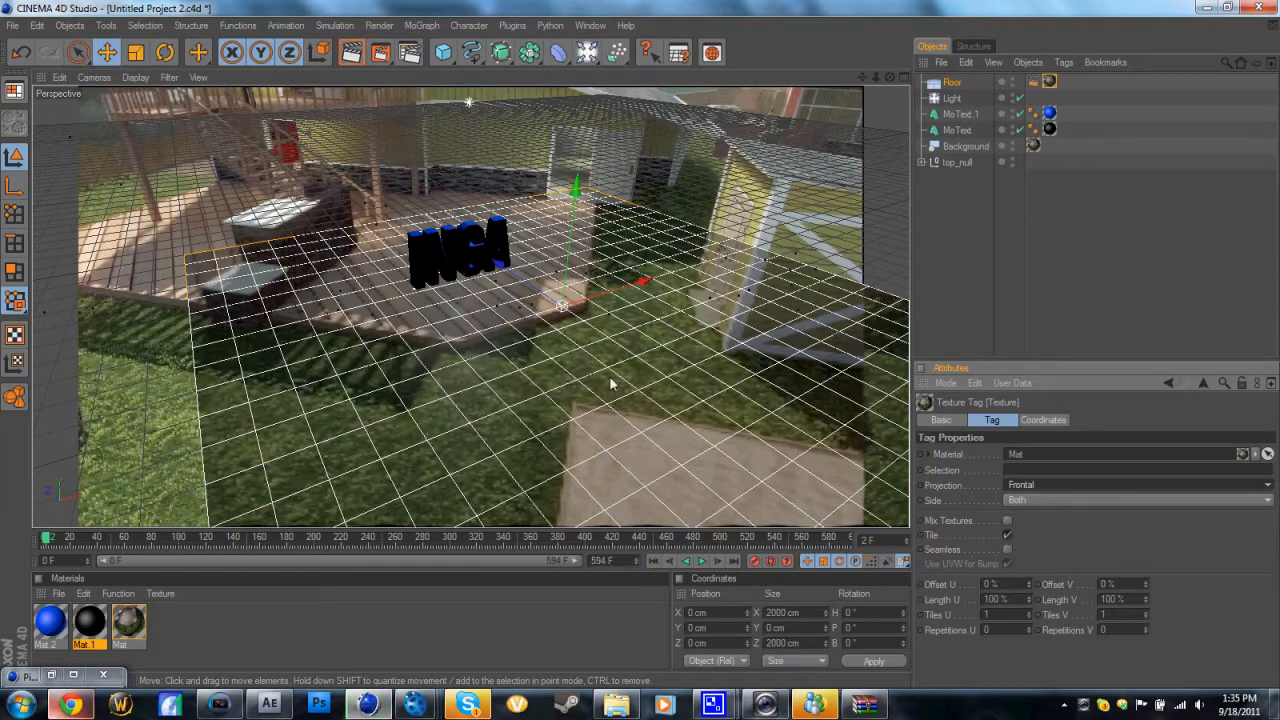
pyautogui.click(540, 282)
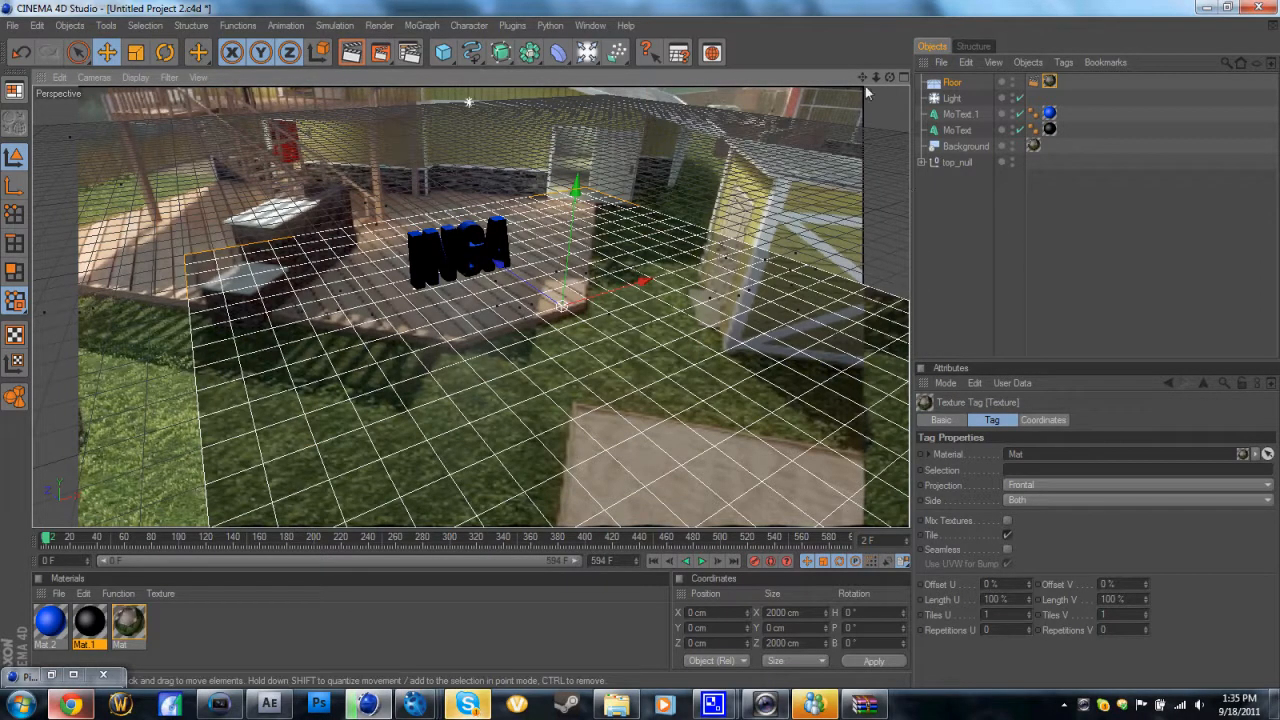
# Step: Set the light's shadow type to Shadow Maps (Soft) and render a viewport preview
pyautogui.click(468, 104)
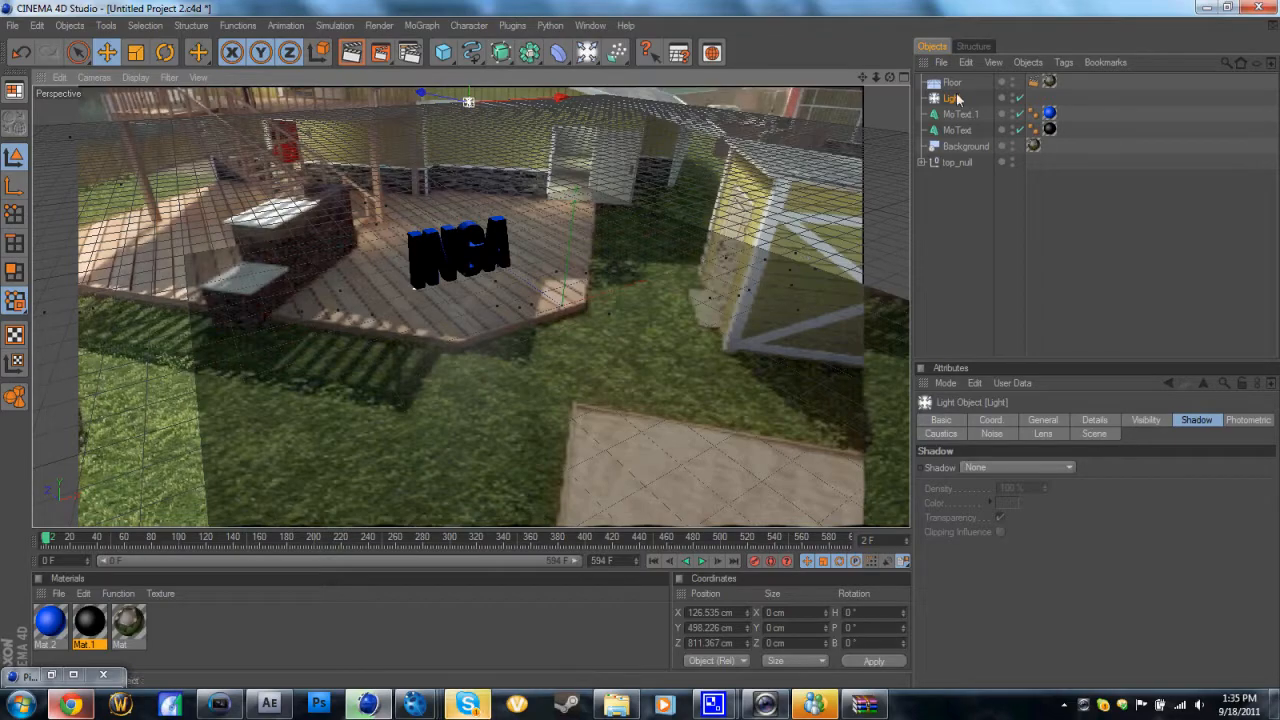
pyautogui.click(1057, 466)
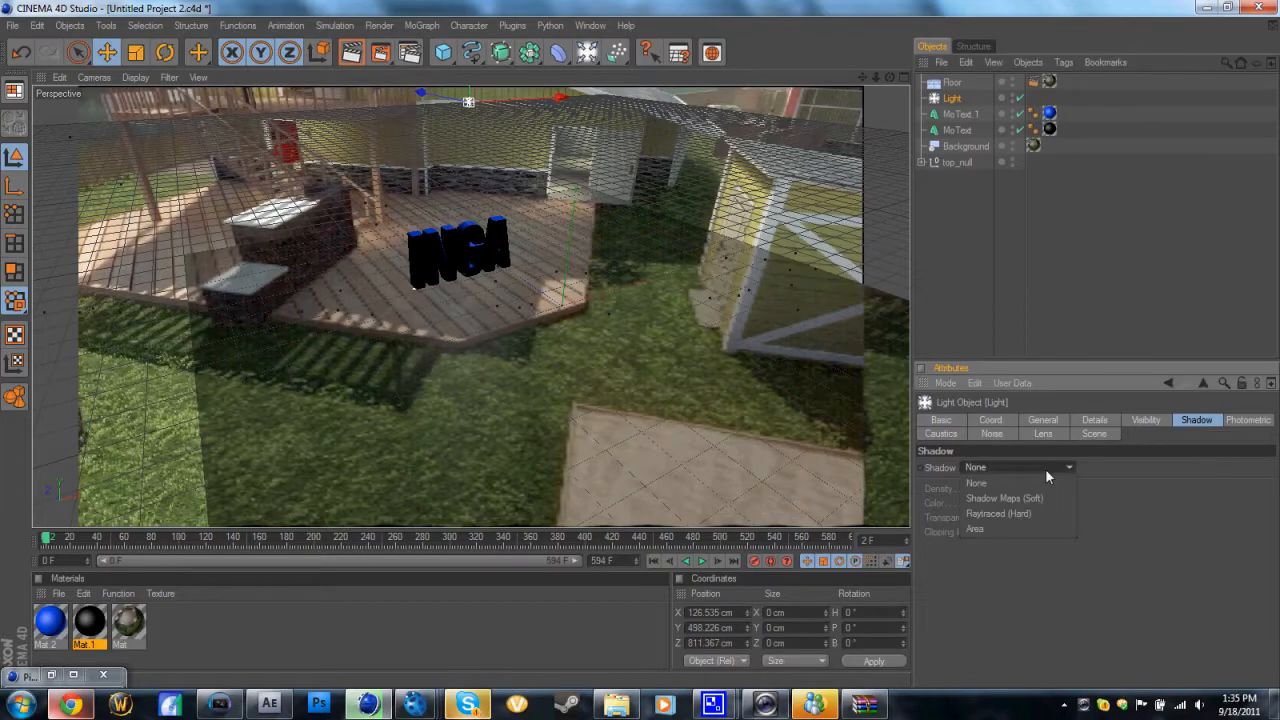
pyautogui.click(1003, 498)
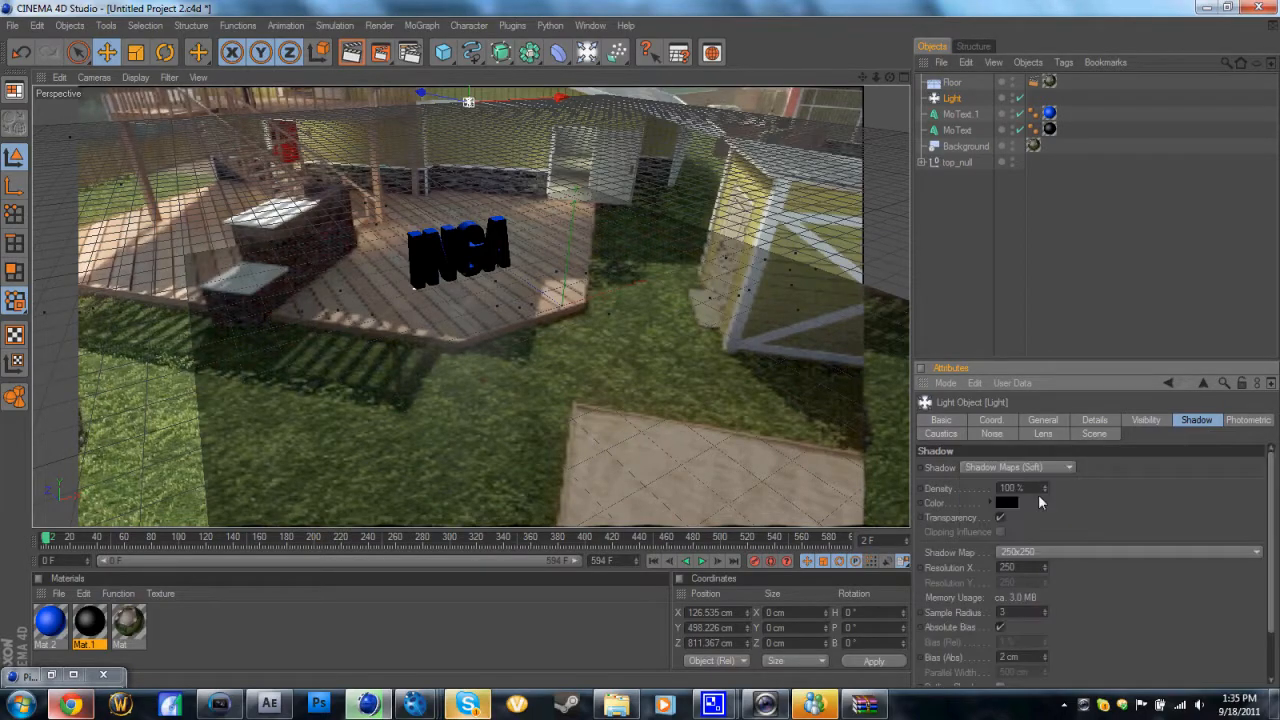
pyautogui.click(360, 59)
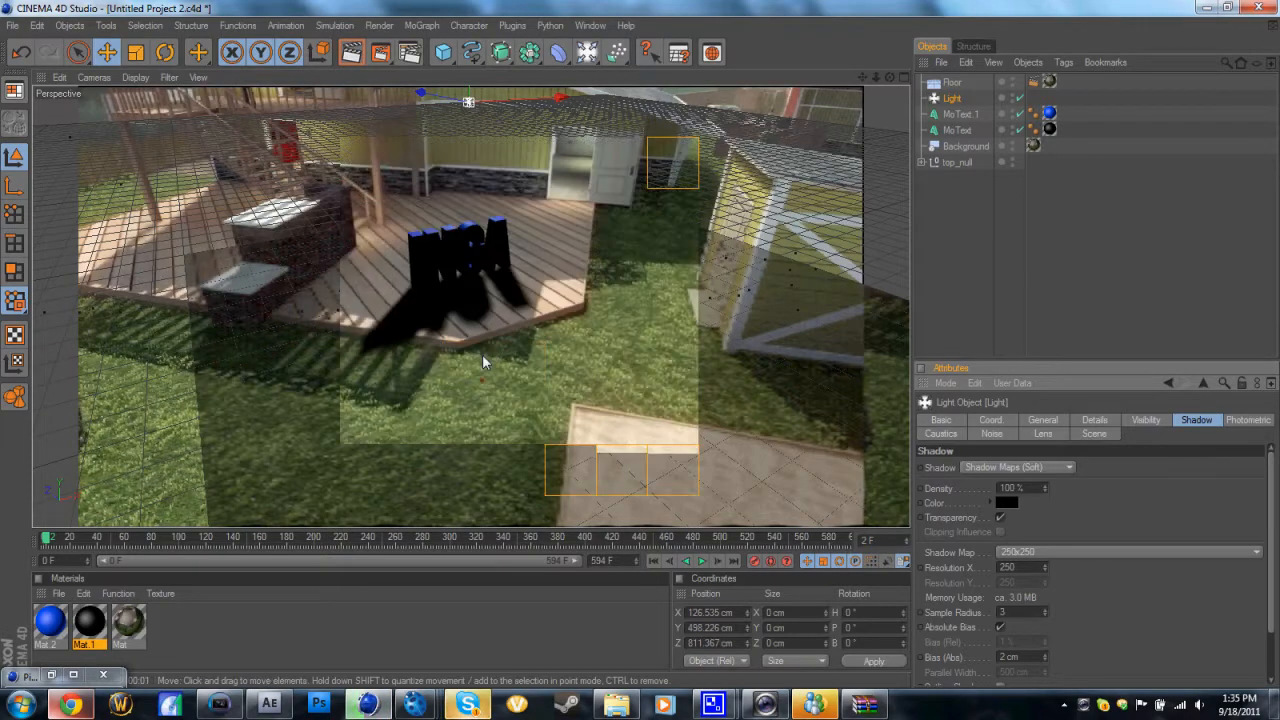
pyautogui.click(995, 351)
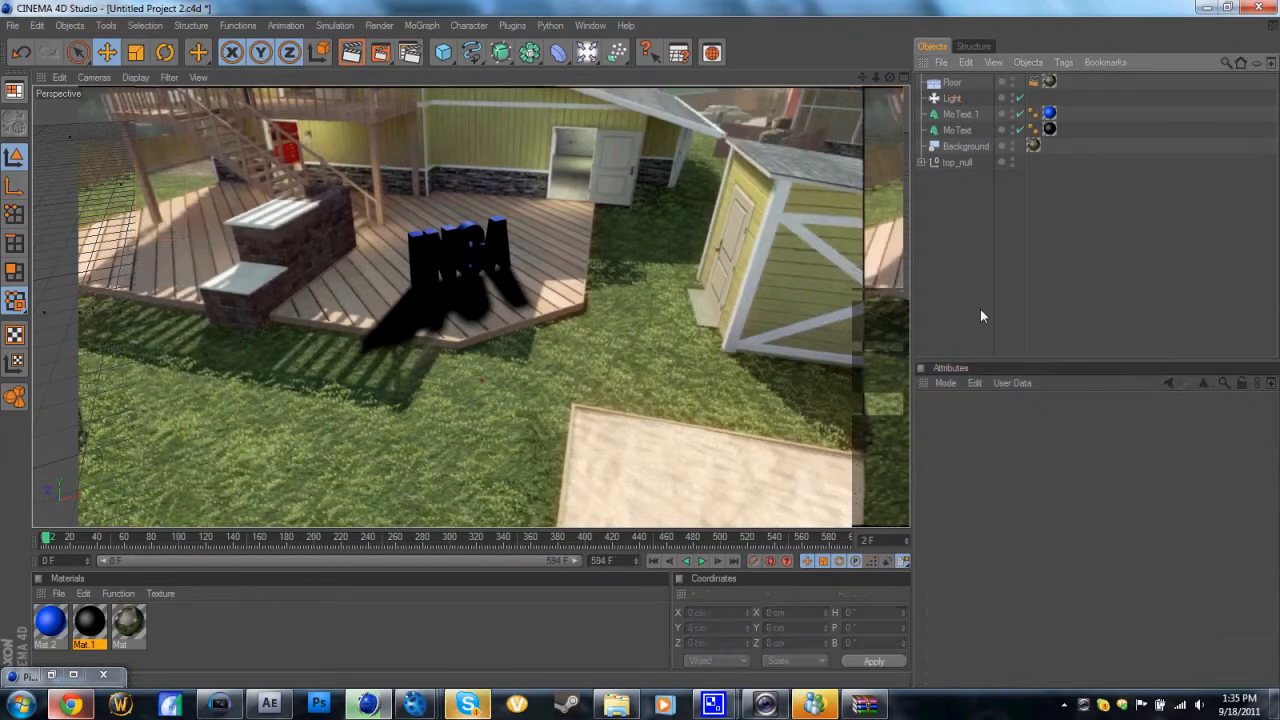
# Step: Set the light's shadow density to 60% and render another viewport preview
pyautogui.click(951, 98)
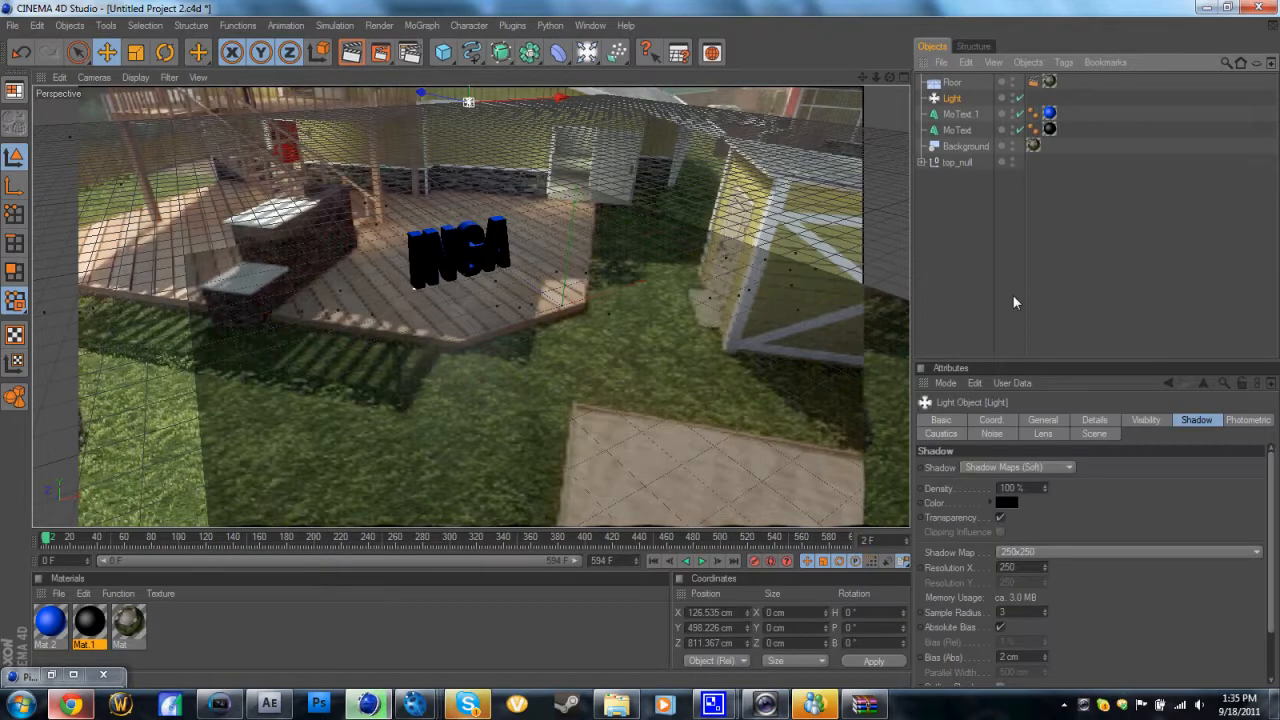
pyautogui.click(1045, 491)
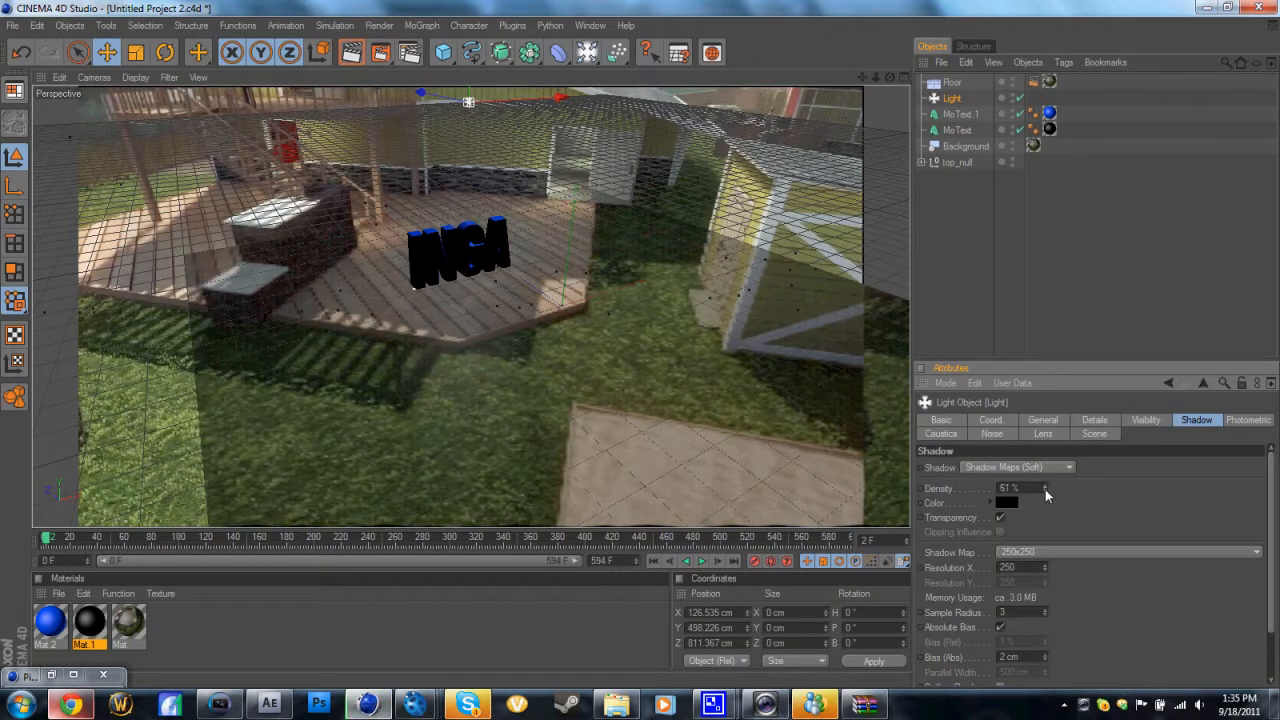
pyautogui.click(352, 52)
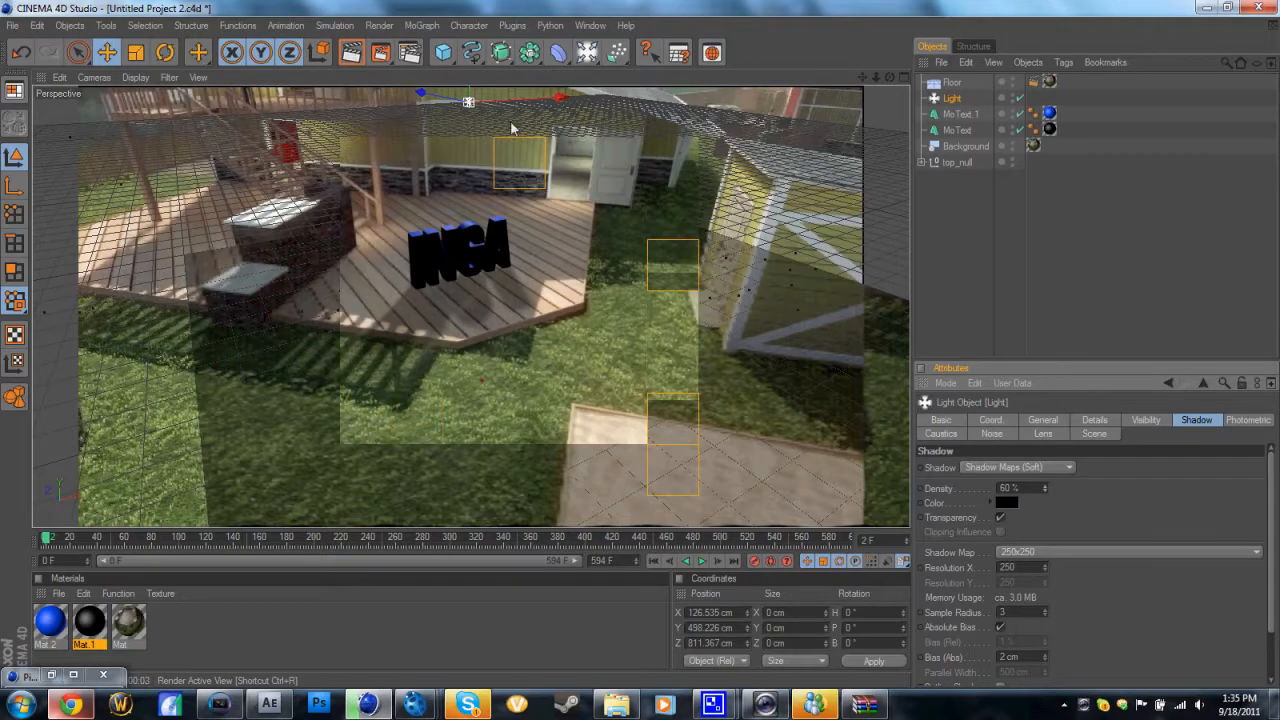
pyautogui.click(488, 290)
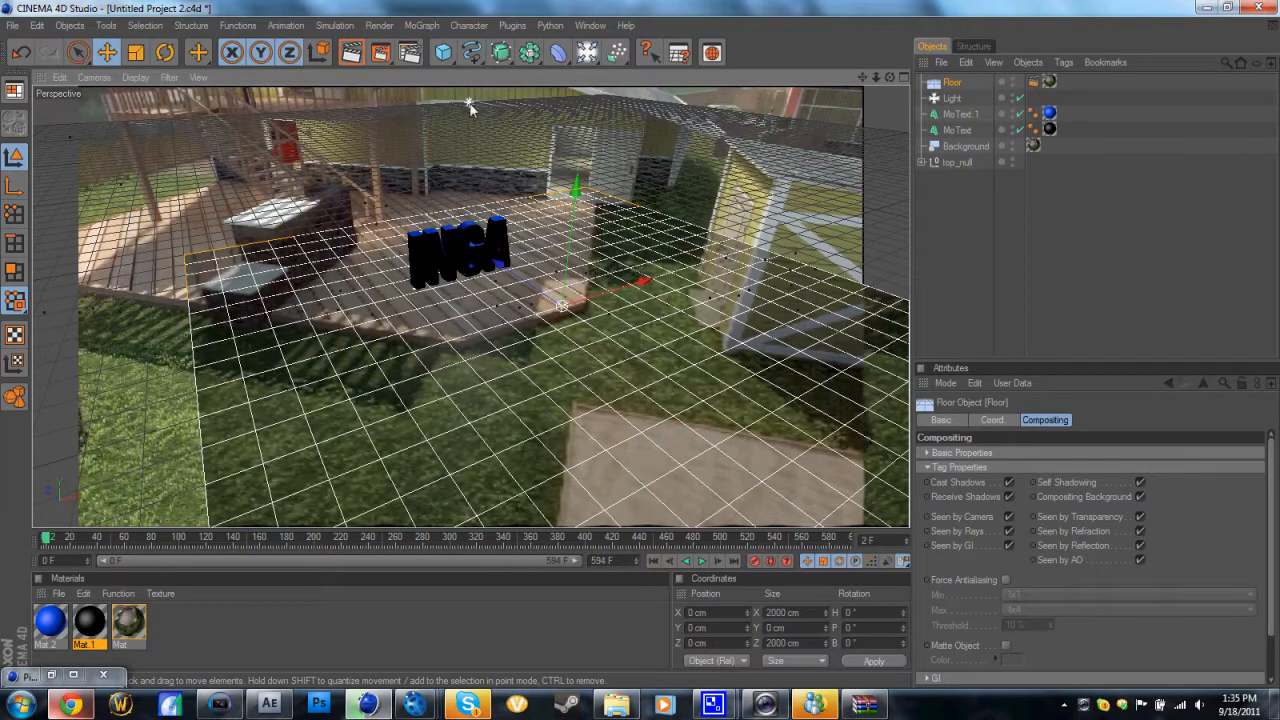
# Step: Move the light along X to about 458.6 cm and preview the shadow in a viewport render
pyautogui.click(475, 102)
pyautogui.moveTo(579, 96); pyautogui.dragTo(621, 94)
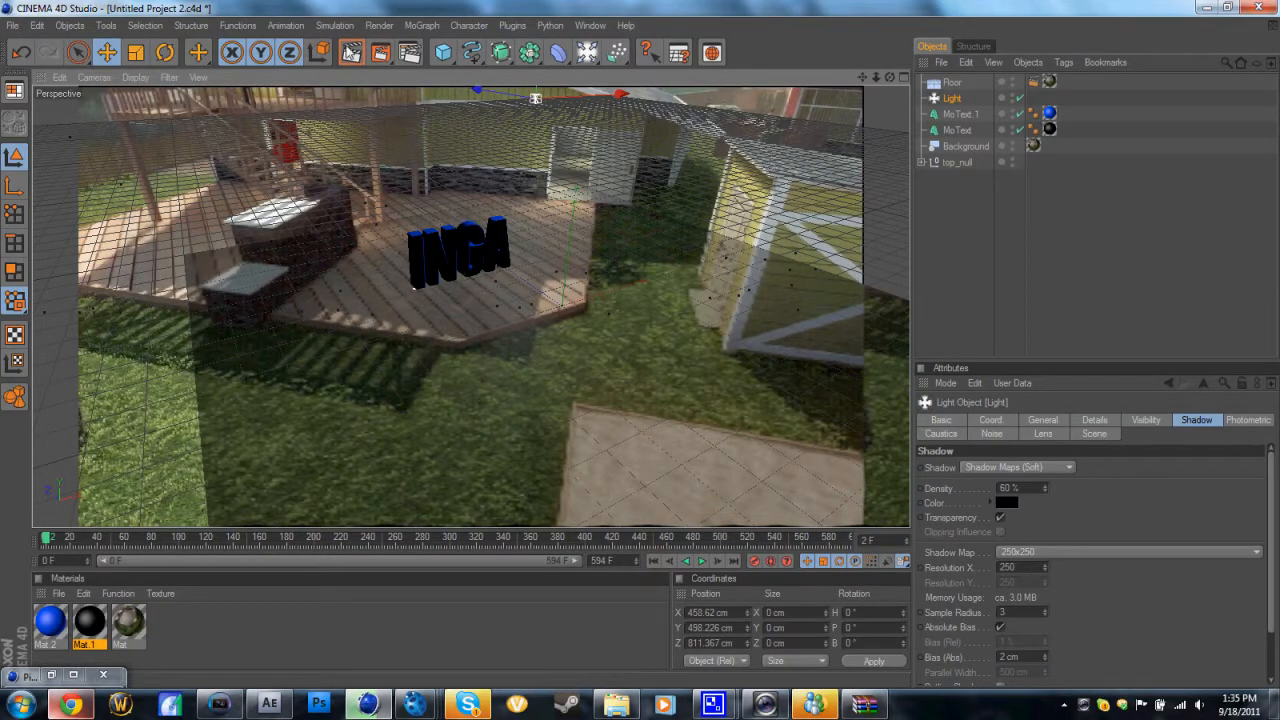
pyautogui.click(351, 52)
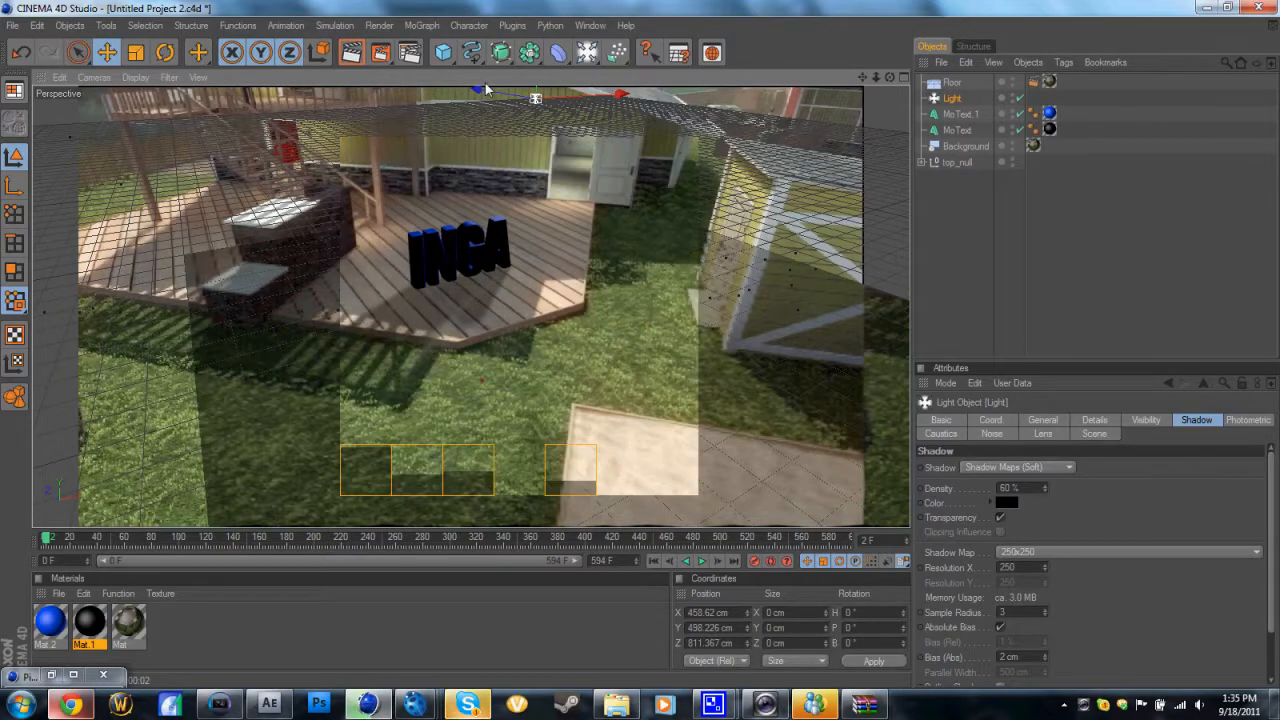
pyautogui.click(474, 300)
pyautogui.click(480, 272)
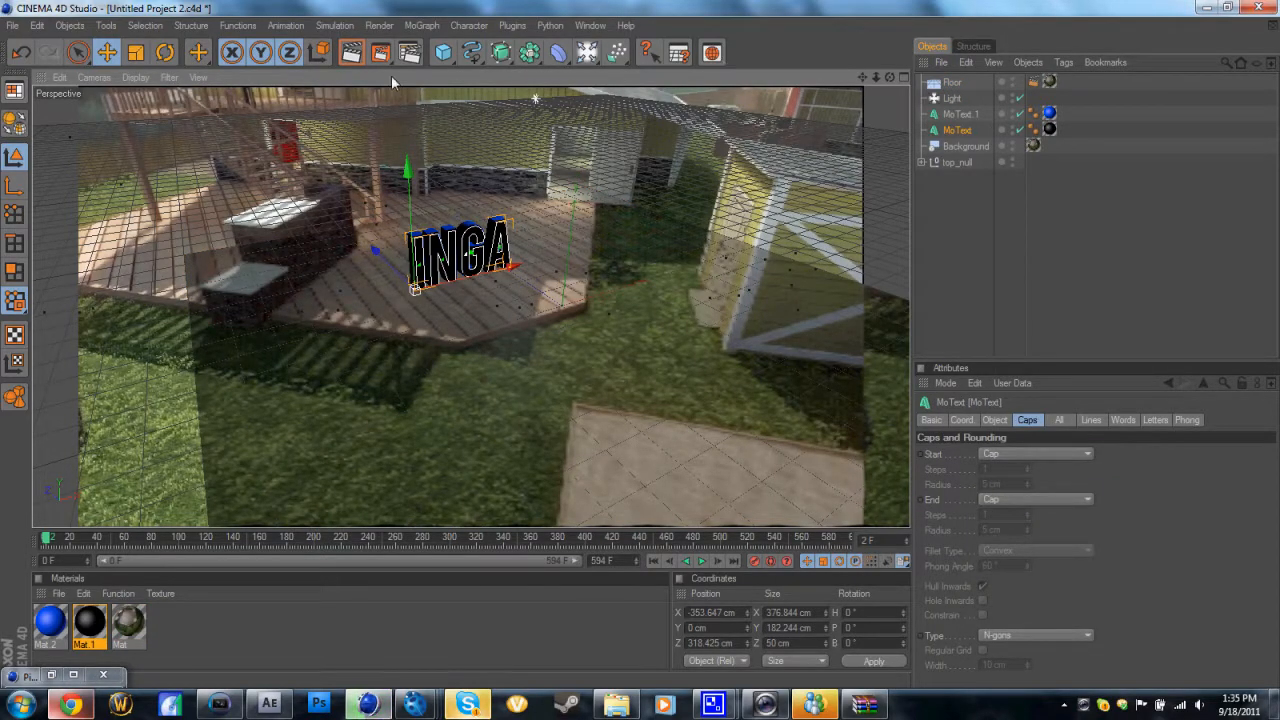
# Step: Add a second light in front of the text at about X 26.3, Y 230.4, Z -569.8 cm
pyautogui.moveTo(587, 52); pyautogui.dragTo(640, 66)
pyautogui.moveTo(640, 344); pyautogui.dragTo(599, 305)
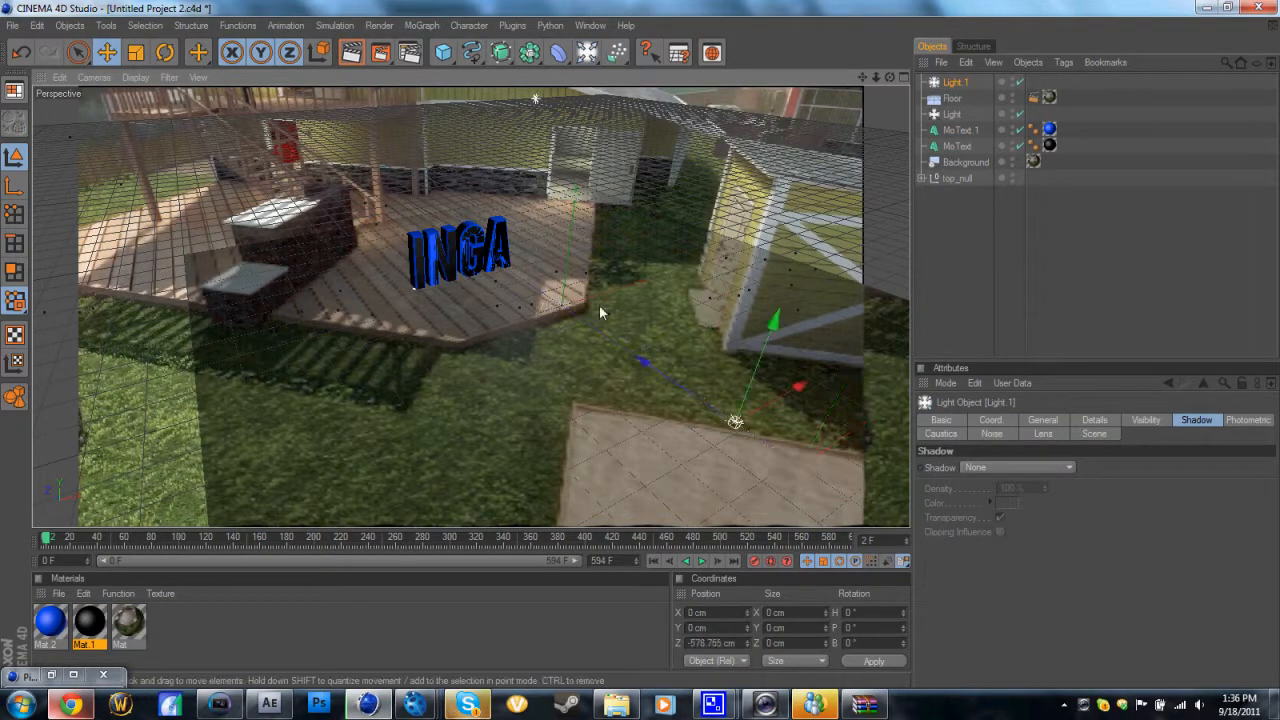
pyautogui.moveTo(746, 409); pyautogui.dragTo(605, 266)
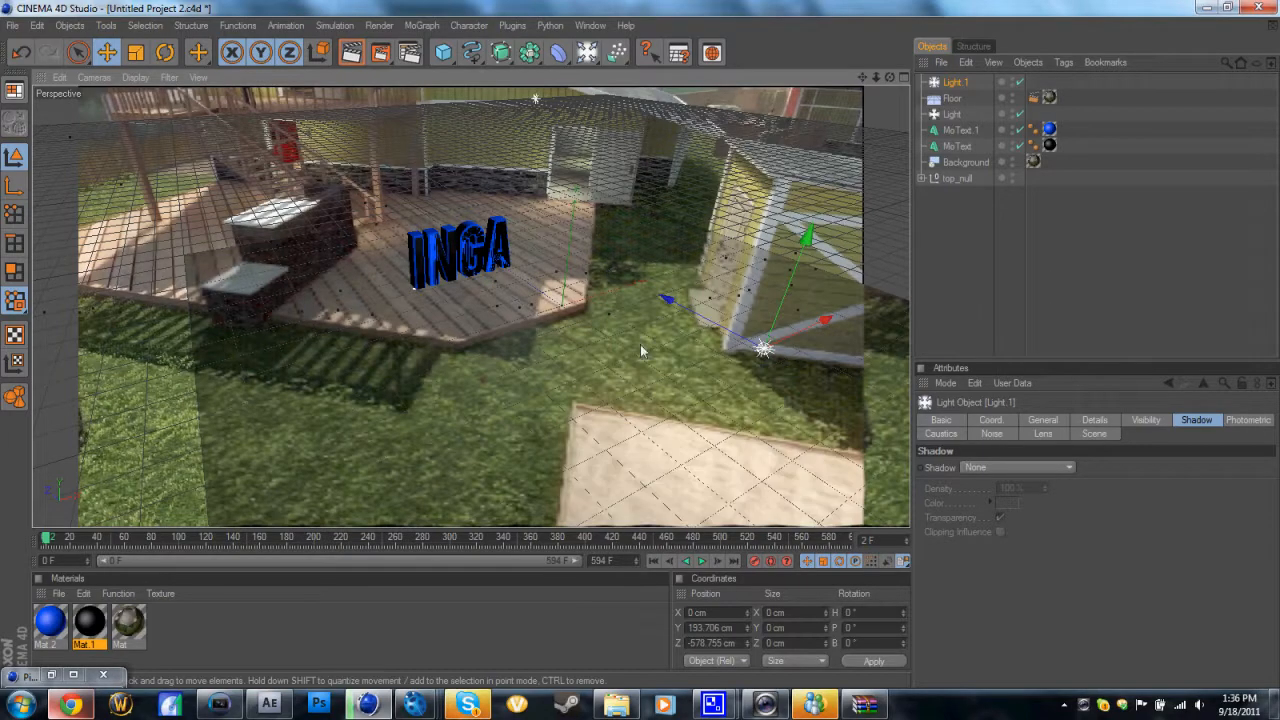
pyautogui.moveTo(640, 344); pyautogui.dragTo(650, 323)
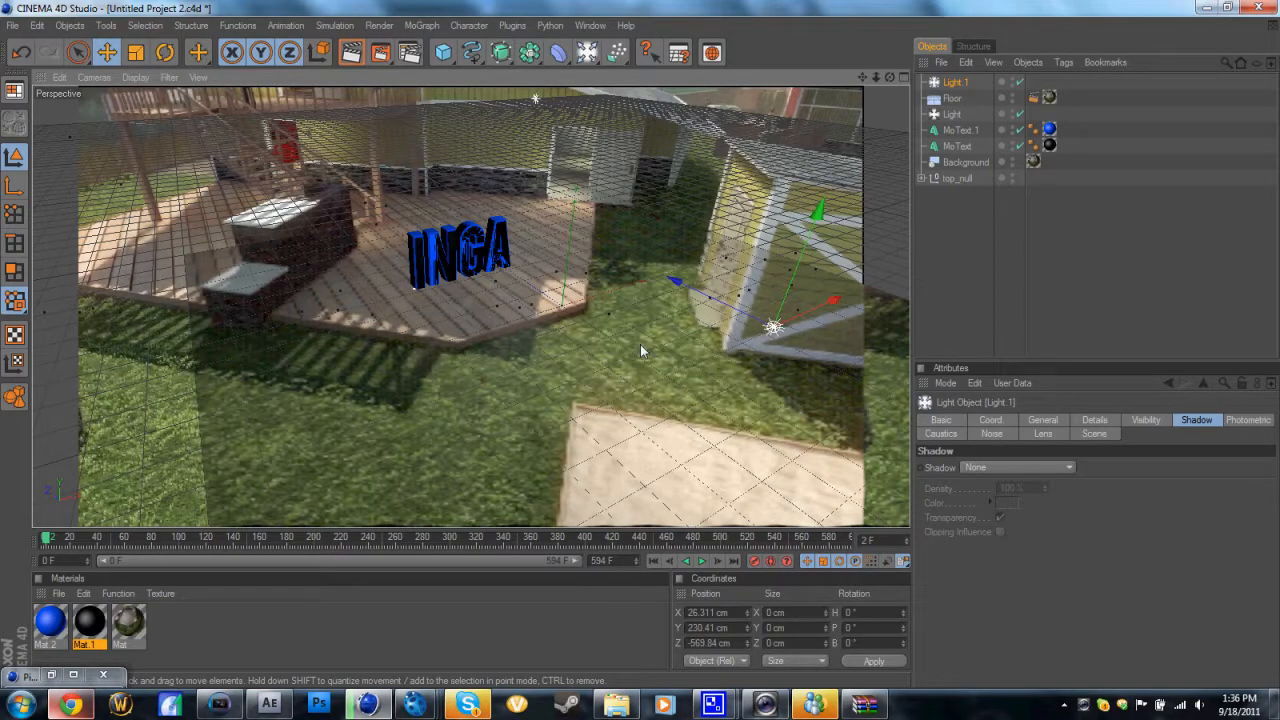
# Step: Render a viewport preview of the text under both lights and return the timeline to frame 0
pyautogui.click(351, 52)
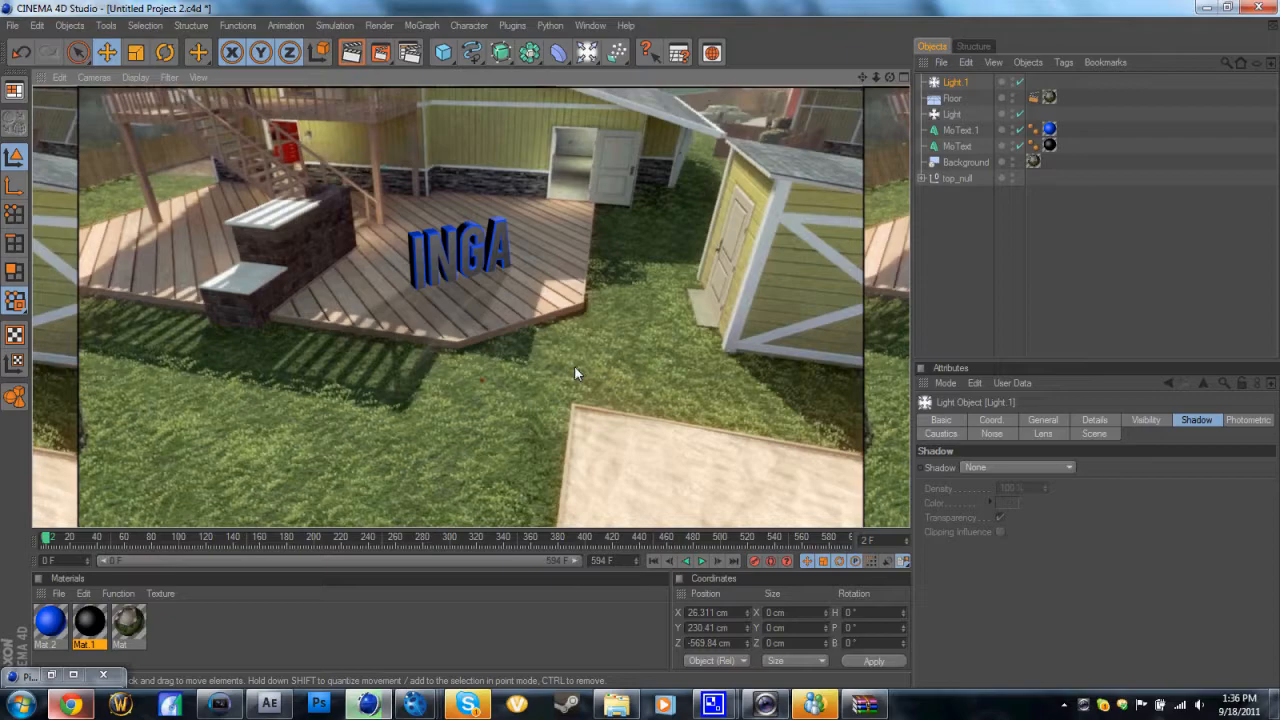
pyautogui.moveTo(200, 543); pyautogui.dragTo(43, 543)
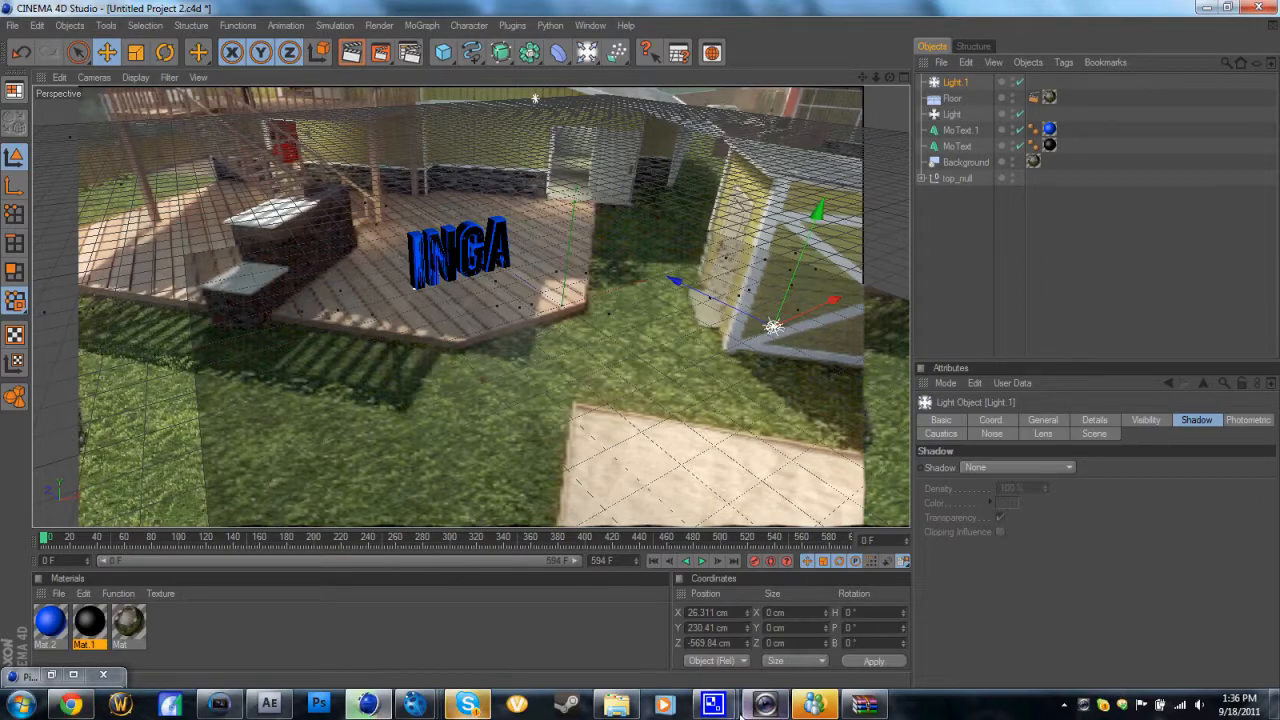
pyautogui.moveTo(714, 705)
pyautogui.moveTo(607, 614)
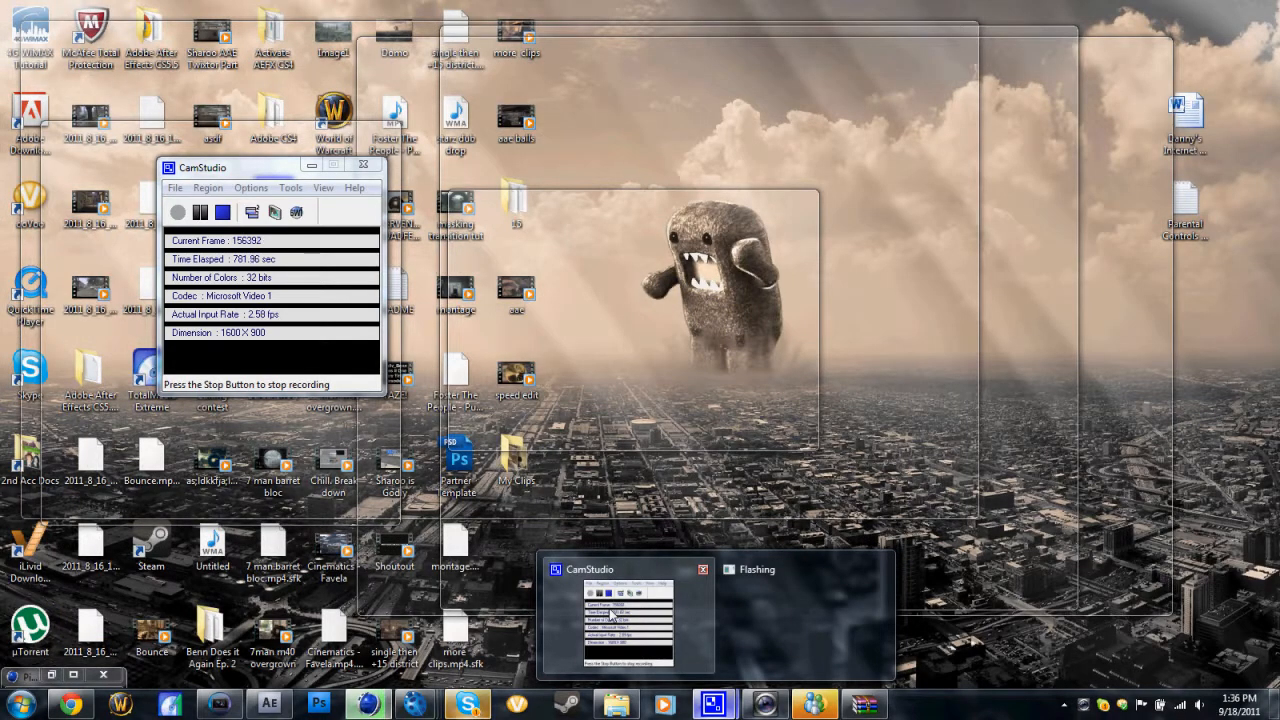
pyautogui.click(609, 614)
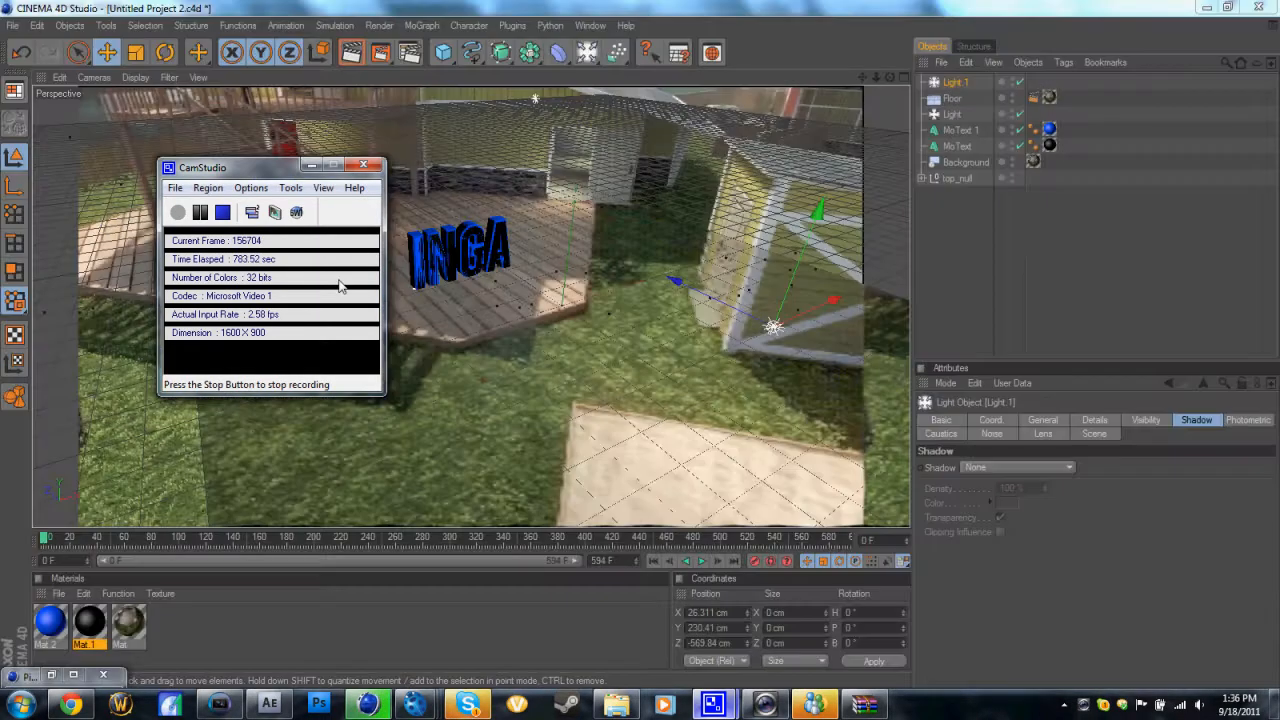